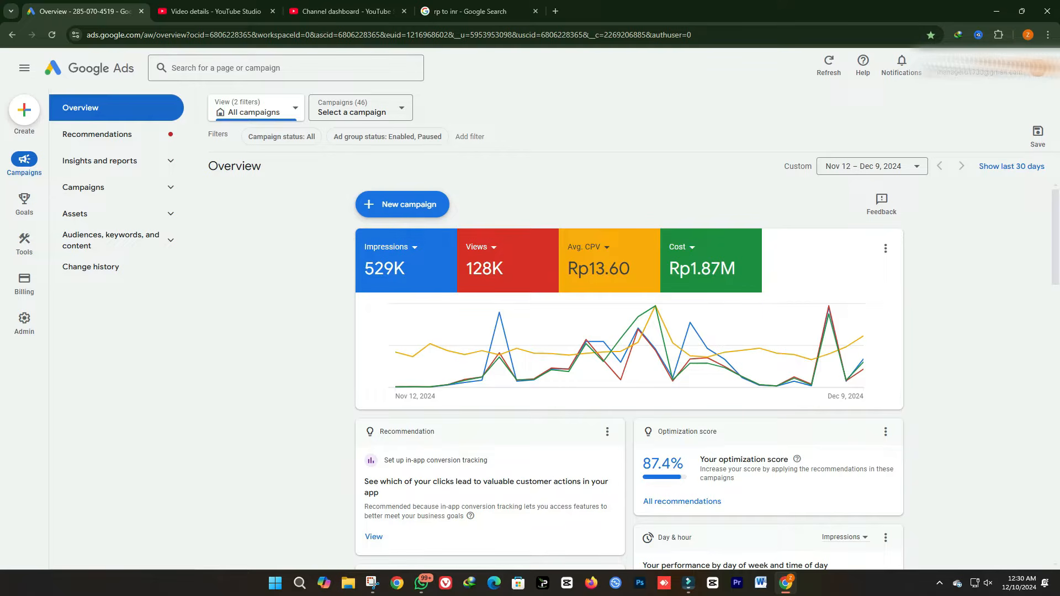
Start a new campaign without a goal's guidance and choose Video as the campaign type
{"action": "left_click", "coordinate": [402, 205]}
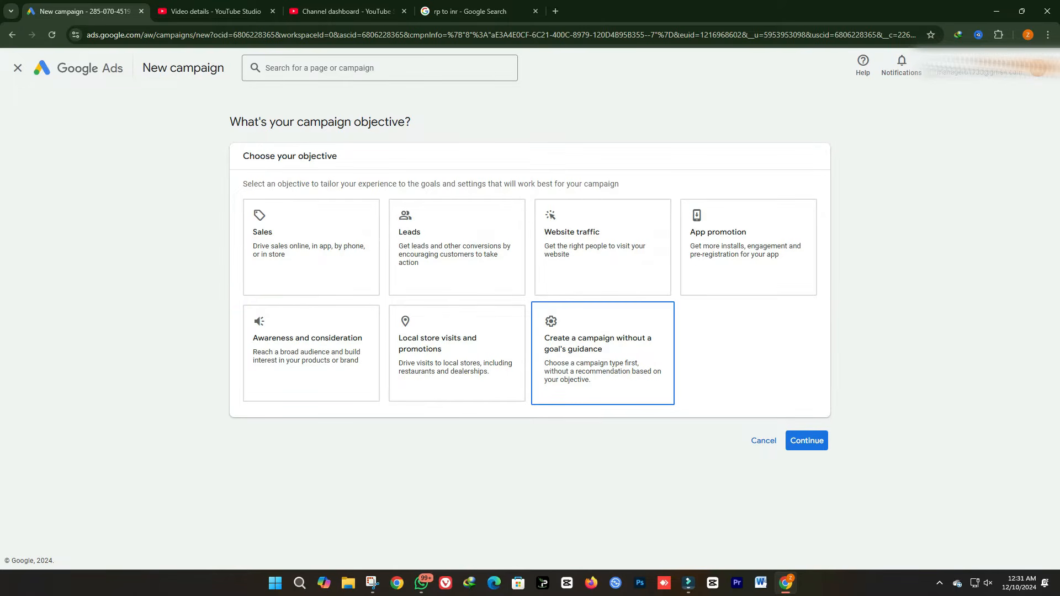
{"action": "left_click", "coordinate": [603, 354]}
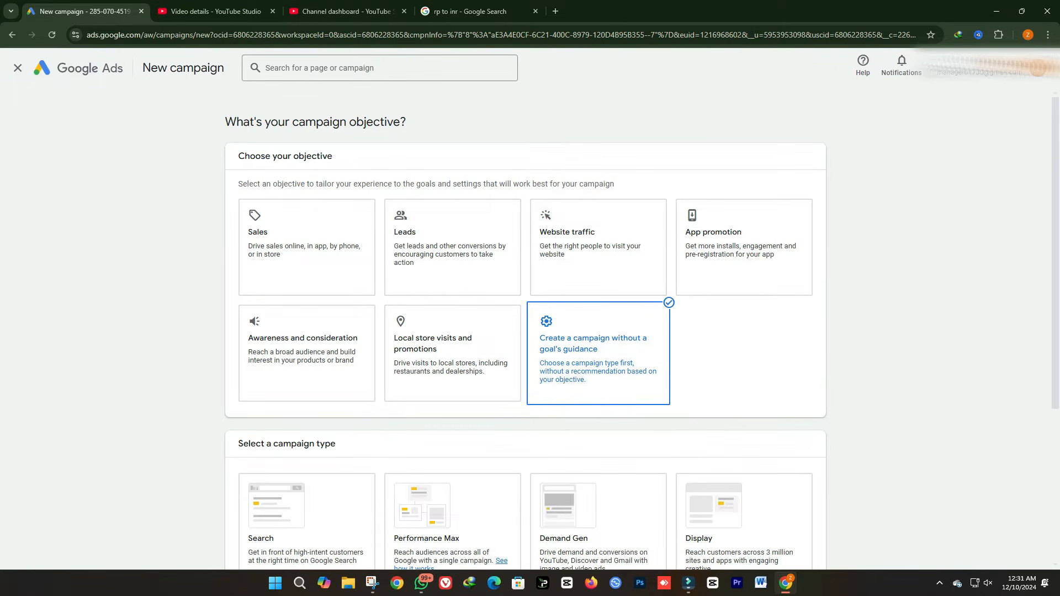
{"action": "scroll", "coordinate": [602, 381], "scroll_direction": "down", "scroll_amount": 4}
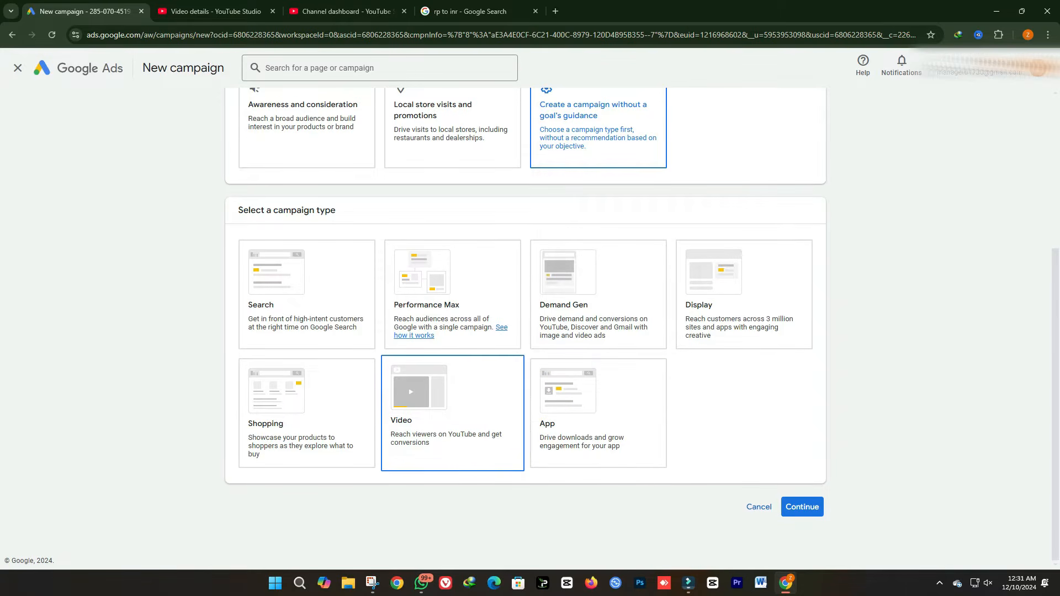
{"action": "left_click", "coordinate": [453, 411]}
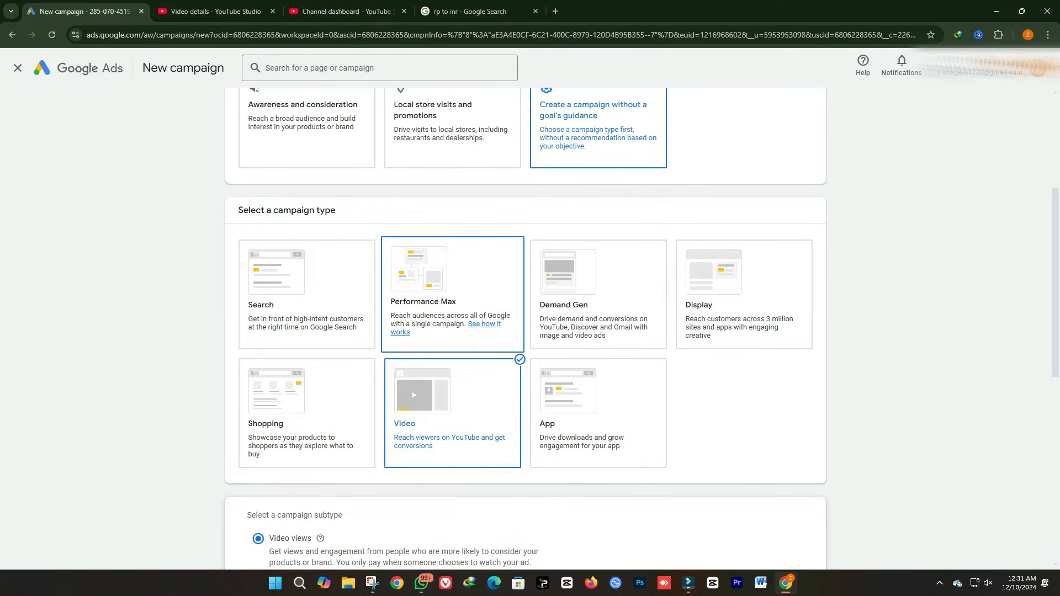
Review the campaign subtypes, keep Video views selected and continue to the campaign settings
{"action": "scroll", "coordinate": [453, 265], "scroll_direction": "down", "scroll_amount": 3}
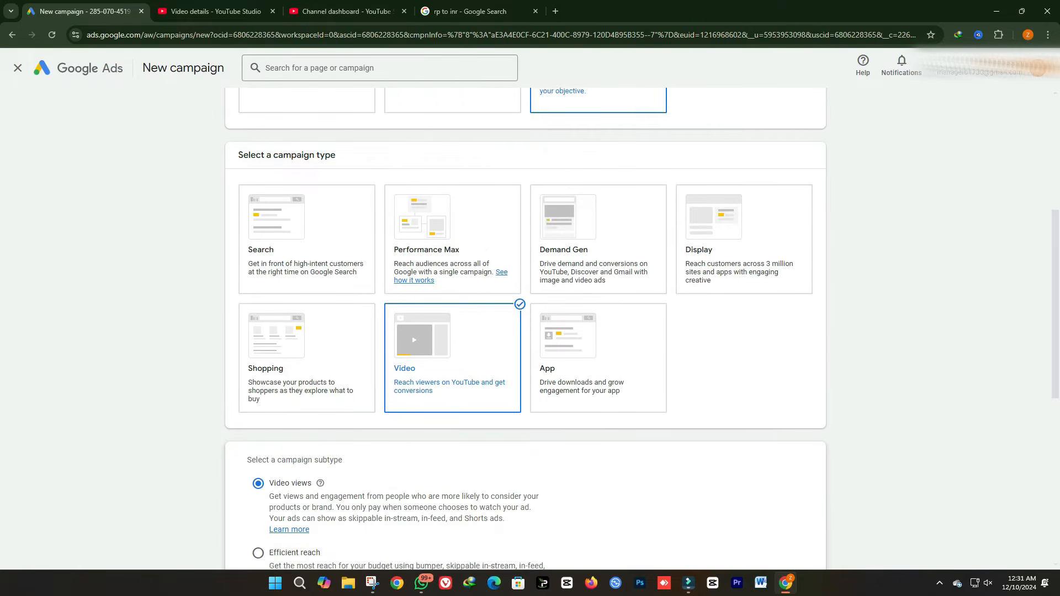
{"action": "scroll", "coordinate": [525, 276], "scroll_direction": "down", "scroll_amount": 1}
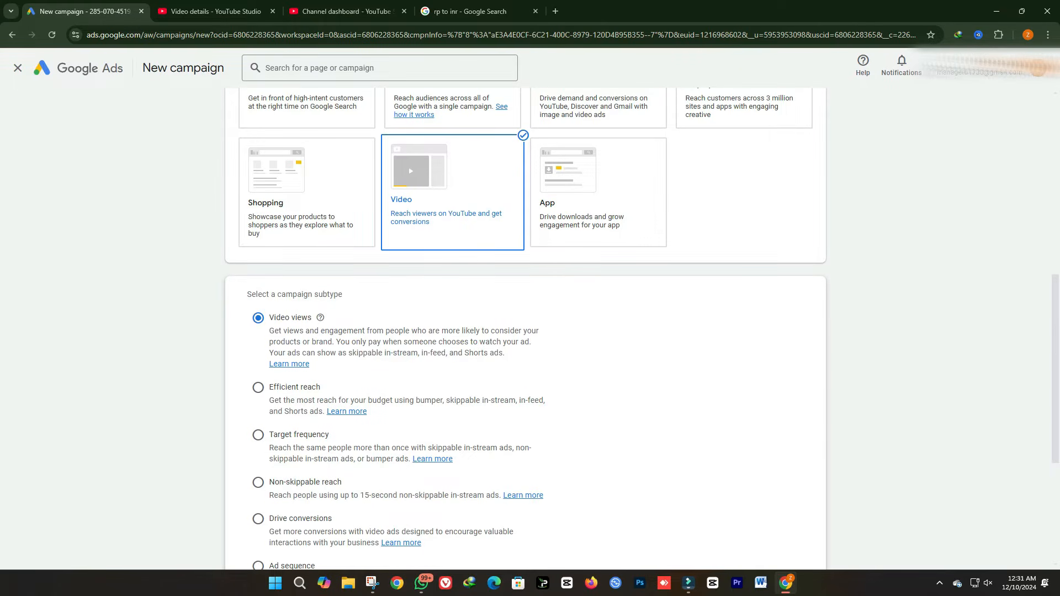
{"action": "scroll", "coordinate": [524, 331], "scroll_direction": "up", "scroll_amount": 5}
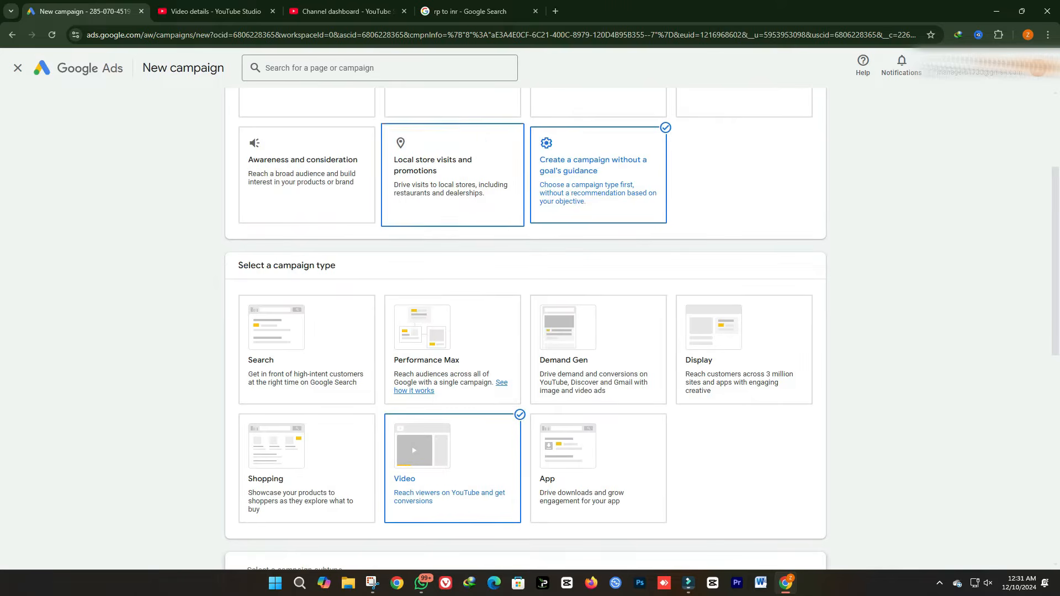
{"action": "scroll", "coordinate": [525, 332], "scroll_direction": "down", "scroll_amount": 3}
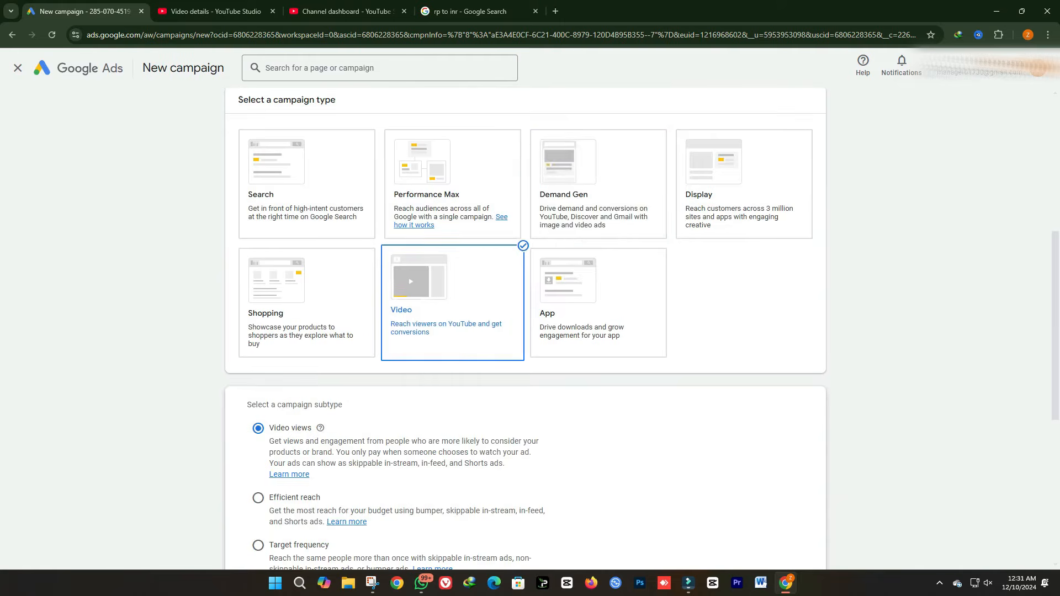
{"action": "scroll", "coordinate": [525, 331], "scroll_direction": "down", "scroll_amount": 4}
{"action": "scroll", "coordinate": [525, 332], "scroll_direction": "down", "scroll_amount": 1}
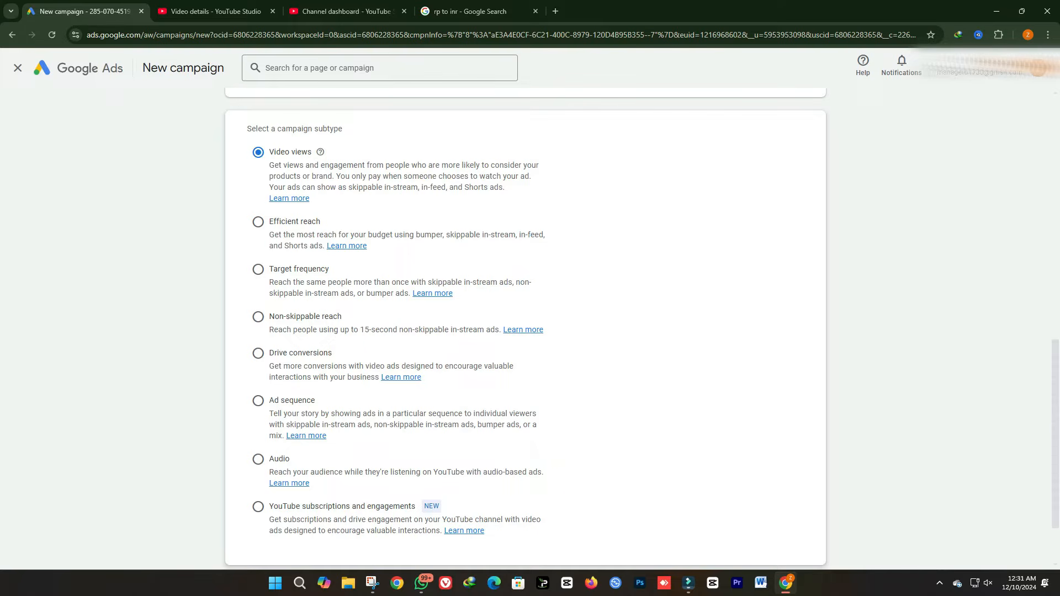
{"action": "scroll", "coordinate": [525, 331], "scroll_direction": "up", "scroll_amount": 5}
{"action": "scroll", "coordinate": [525, 331], "scroll_direction": "down", "scroll_amount": 3}
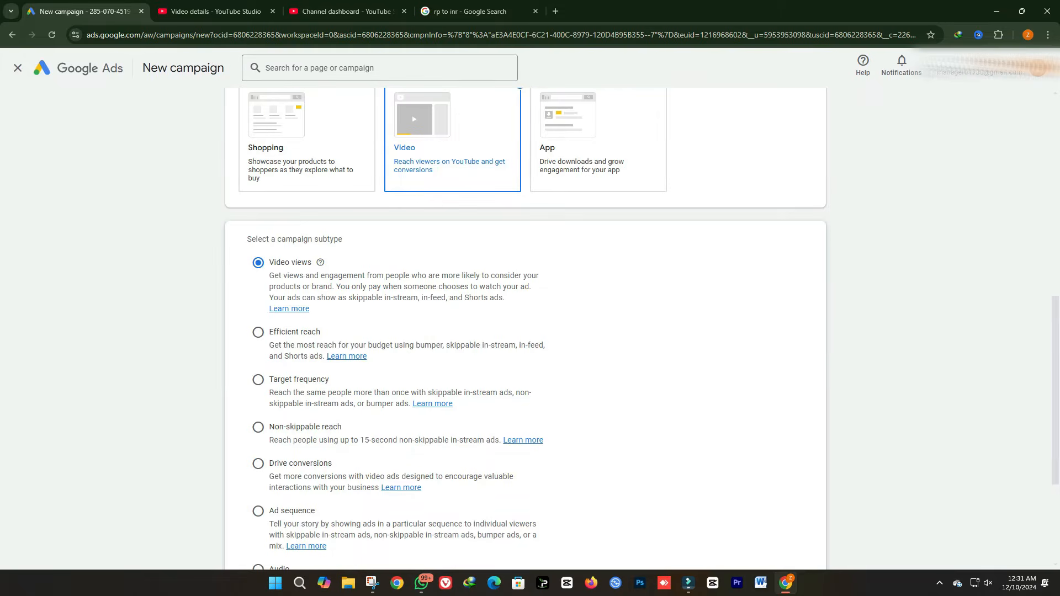
{"action": "left_click_drag", "start_coordinate": [269, 263], "coordinate": [320, 276]}
{"action": "left_click", "coordinate": [320, 276]}
{"action": "scroll", "coordinate": [525, 331], "scroll_direction": "down", "scroll_amount": 4}
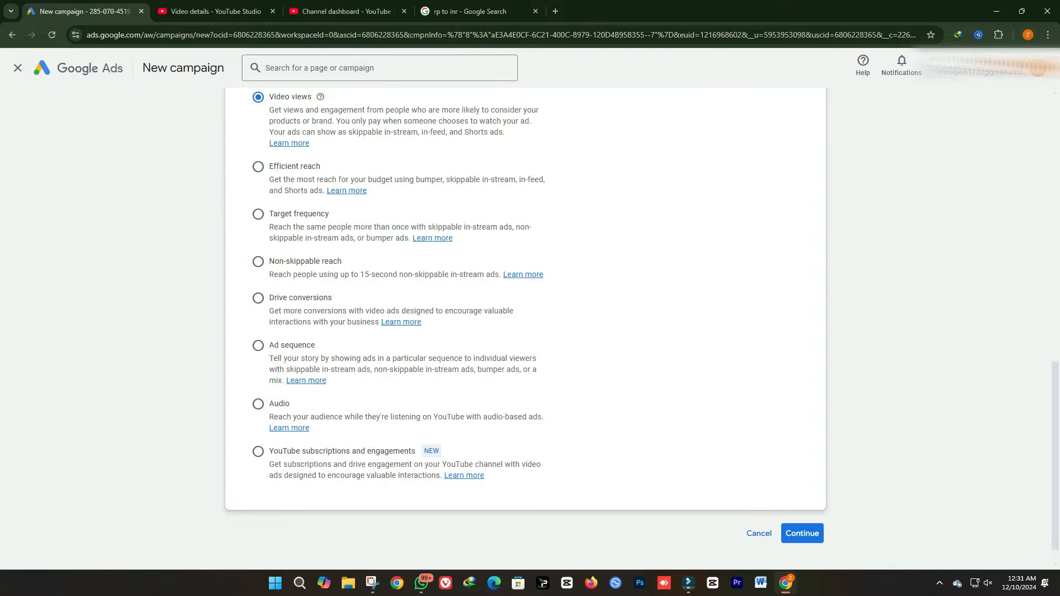
{"action": "left_click", "coordinate": [803, 504]}
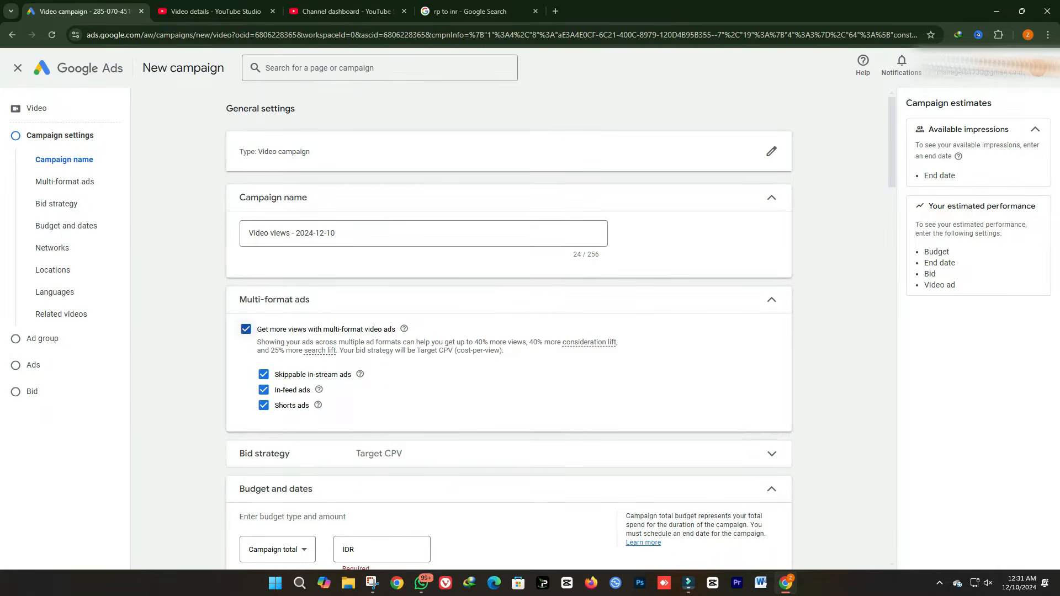
{"action": "left_click_drag", "start_coordinate": [236, 299], "coordinate": [354, 412]}
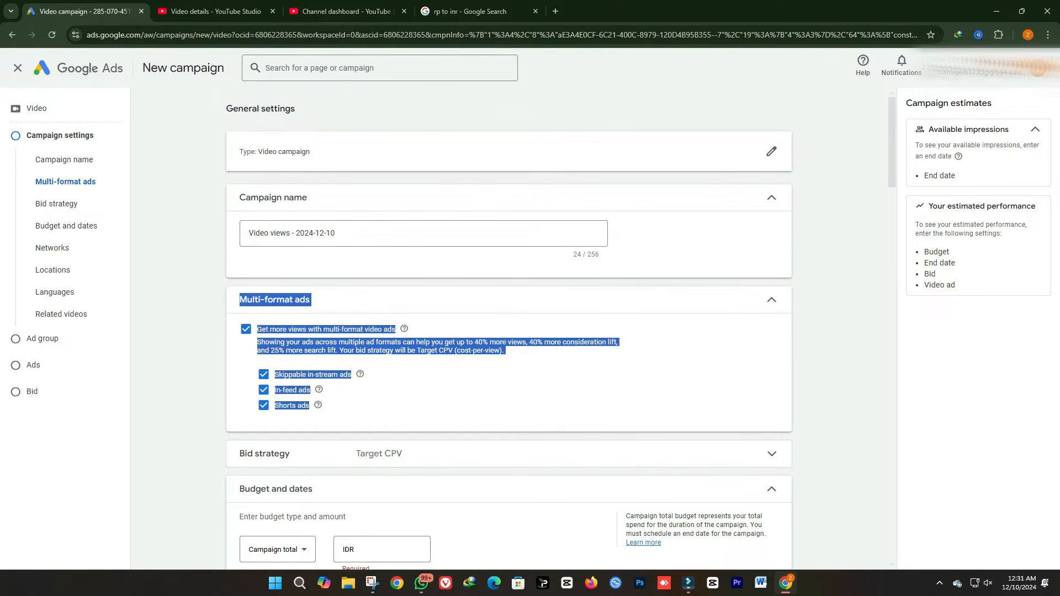
{"action": "left_click", "coordinate": [442, 386]}
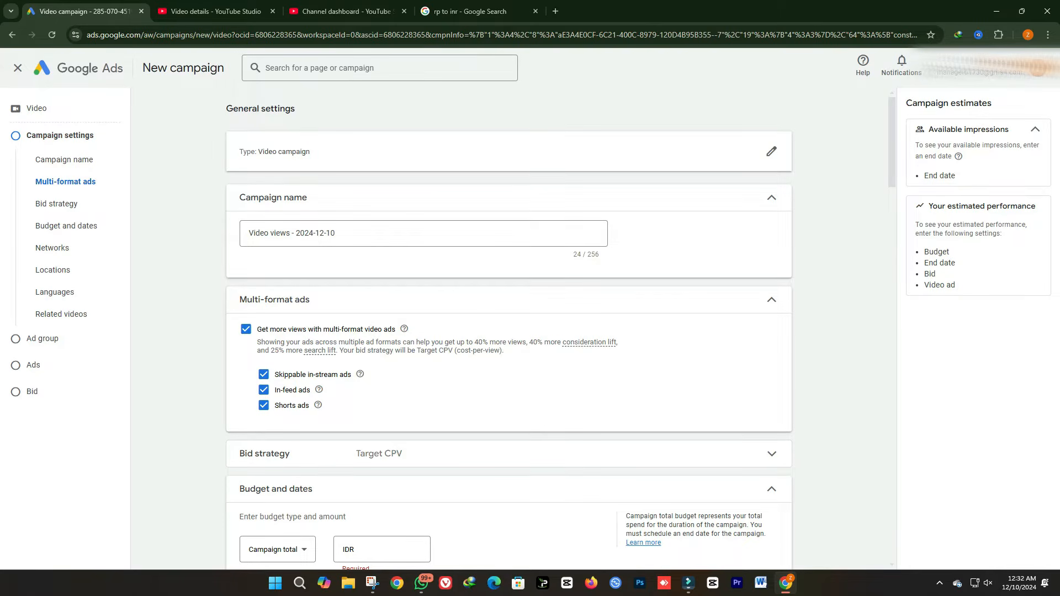
Replace the default campaign name with "test camping"
{"action": "left_click_drag", "start_coordinate": [375, 234], "coordinate": [72, 227]}
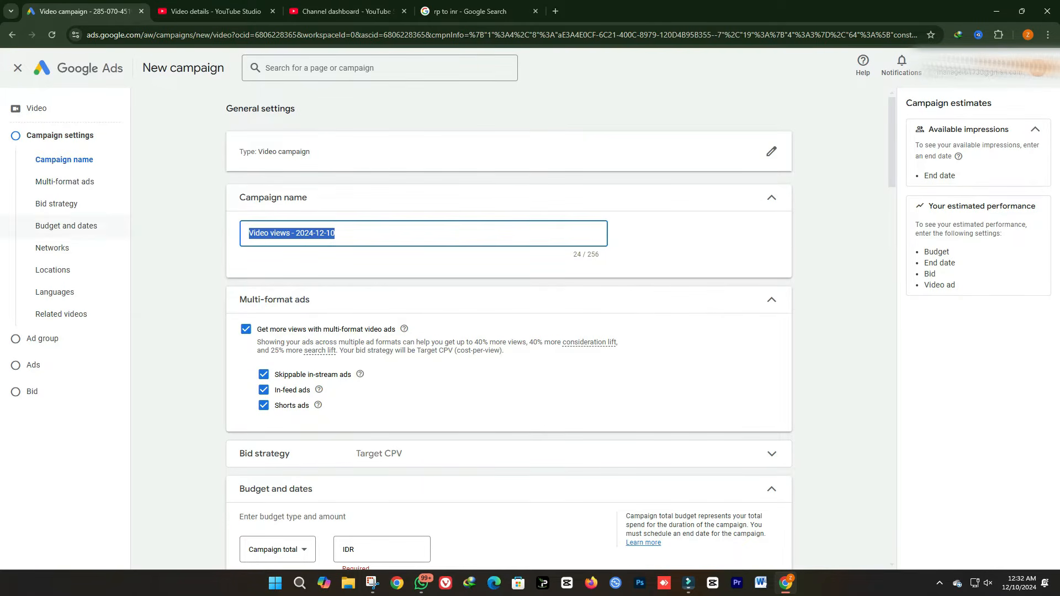
{"action": "key", "text": "BackSpace"}
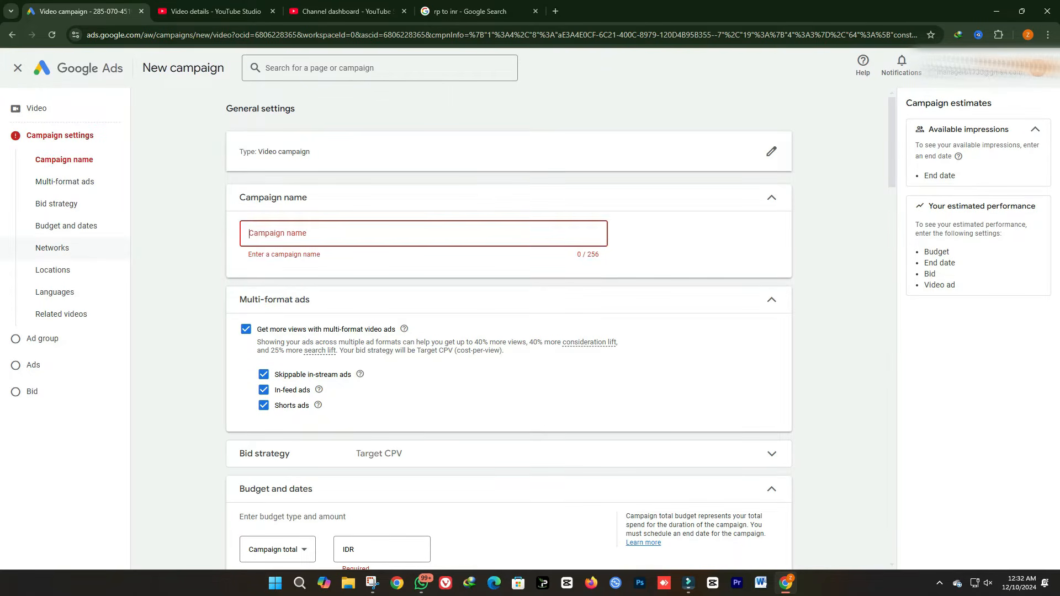
{"action": "type", "text": "test cvam"}
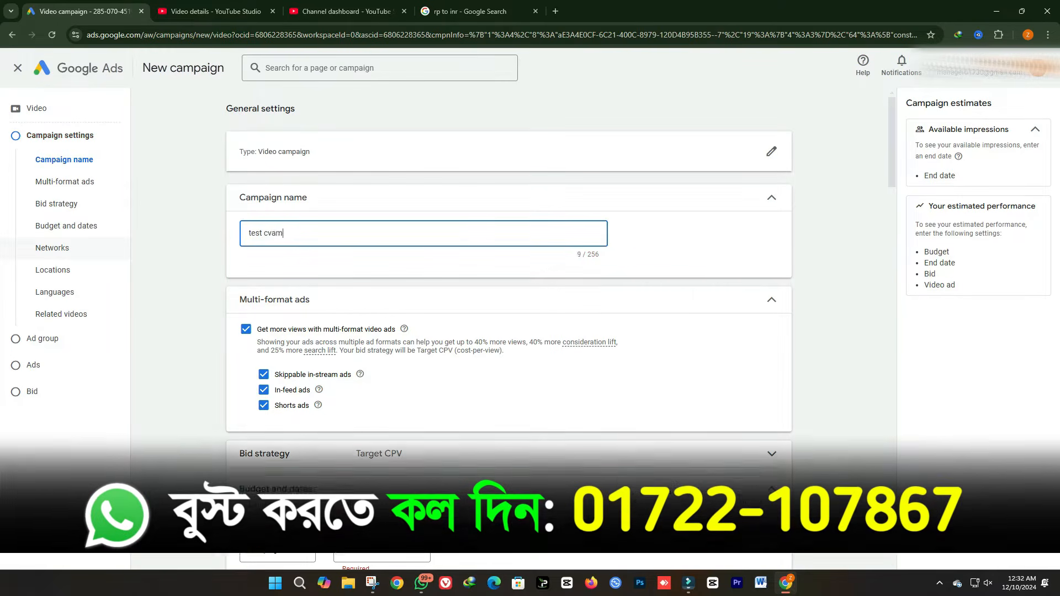
{"action": "key", "text": "BackSpace"}
{"action": "key", "text": "BackSpace"}
{"action": "key", "text": "BackSpace"}
{"action": "type", "text": "amping"}
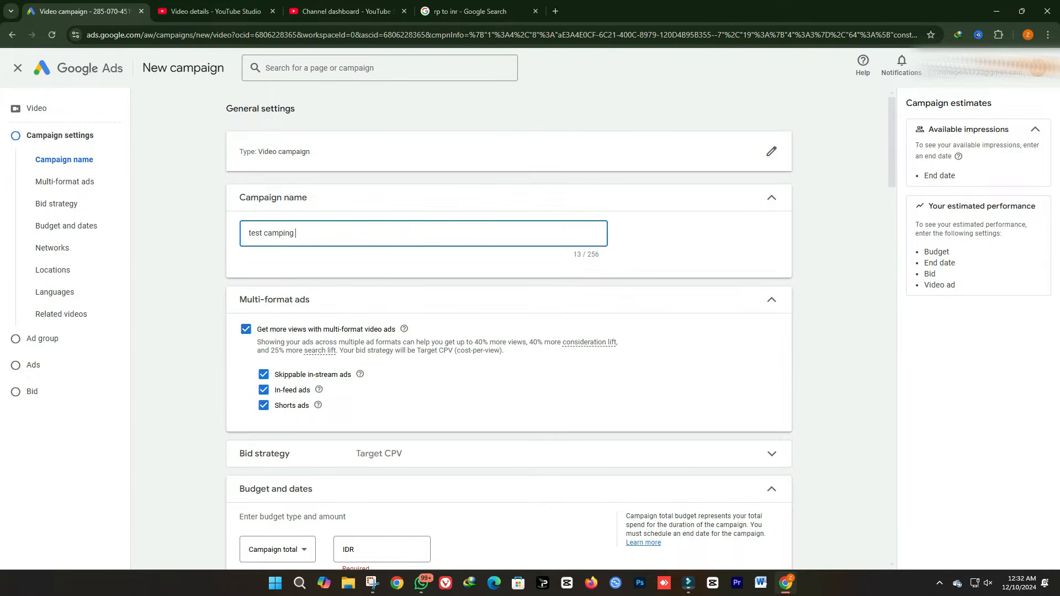
Try limiting the multi-format ads to Shorts ads only, and re-enable Skippable in-stream ads and In-feed ads
{"action": "left_click", "coordinate": [245, 329]}
{"action": "left_click", "coordinate": [246, 329]}
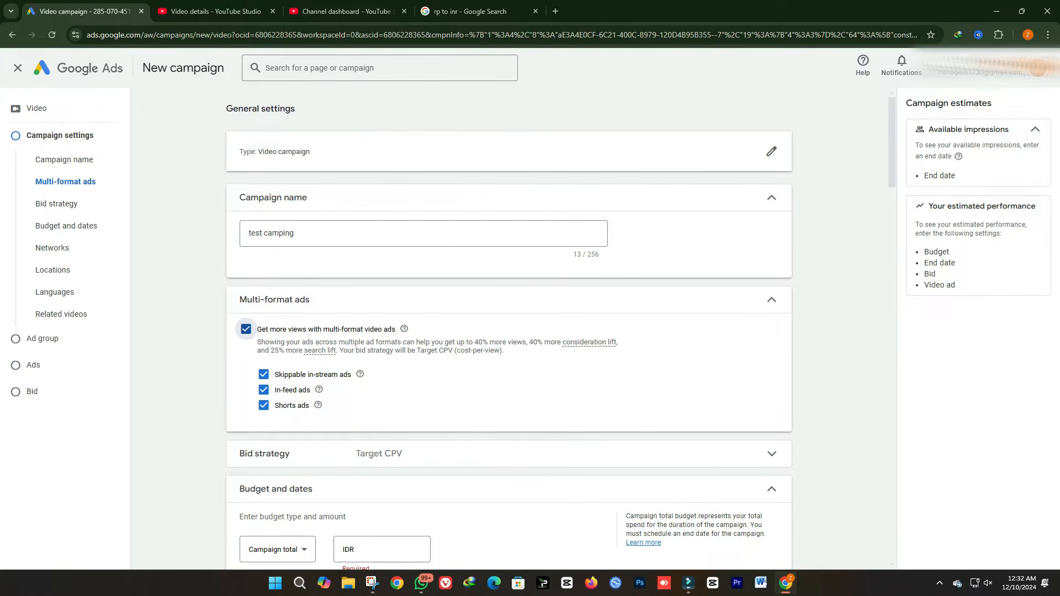
{"action": "left_click", "coordinate": [263, 375]}
{"action": "left_click", "coordinate": [263, 390]}
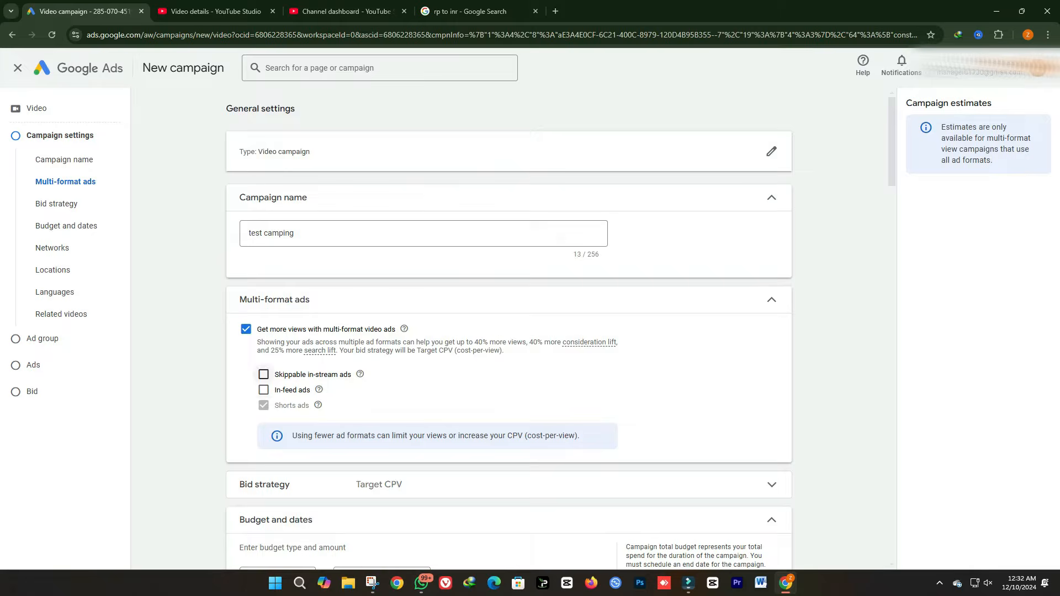
{"action": "left_click_drag", "start_coordinate": [310, 406], "coordinate": [278, 406]}
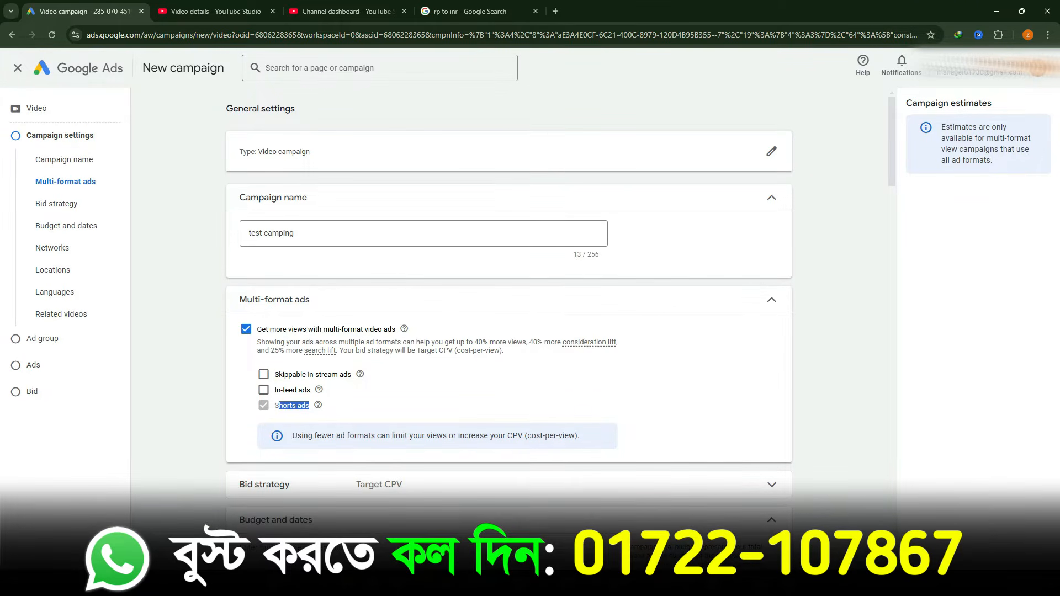
{"action": "left_click", "coordinate": [303, 406]}
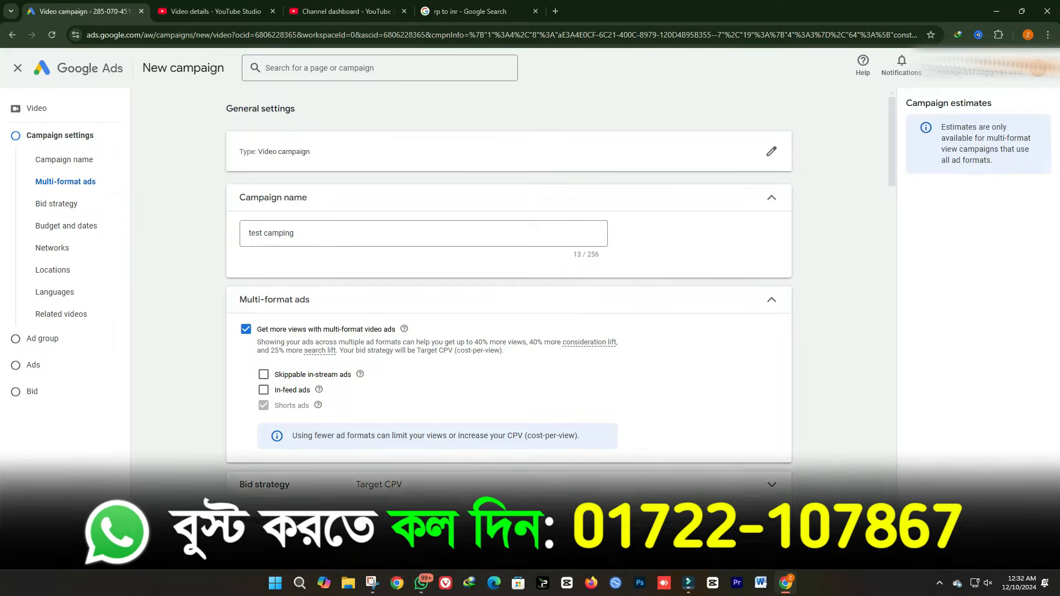
{"action": "left_click", "coordinate": [264, 375]}
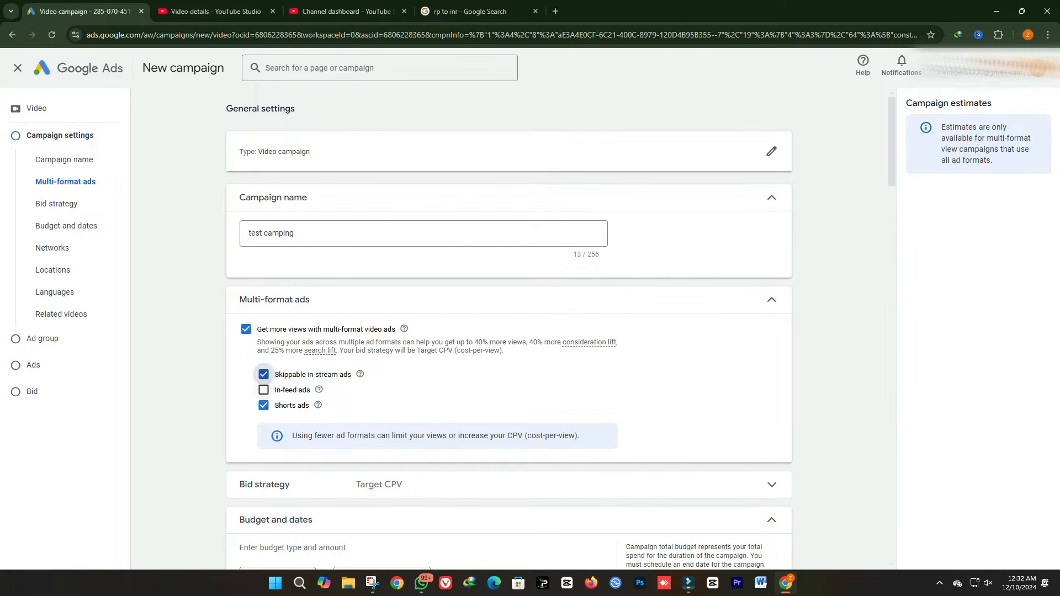
{"action": "left_click", "coordinate": [264, 390]}
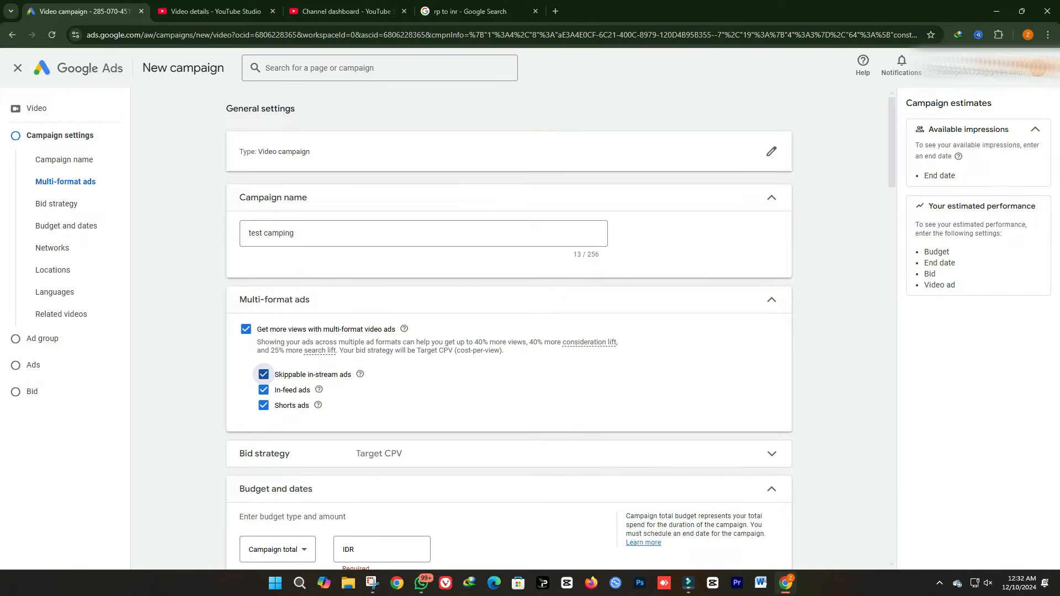
Try disabling Skippable in-stream ads and In-feed ads one at a time, restoring each format
{"action": "left_click_drag", "start_coordinate": [351, 375], "coordinate": [274, 375]}
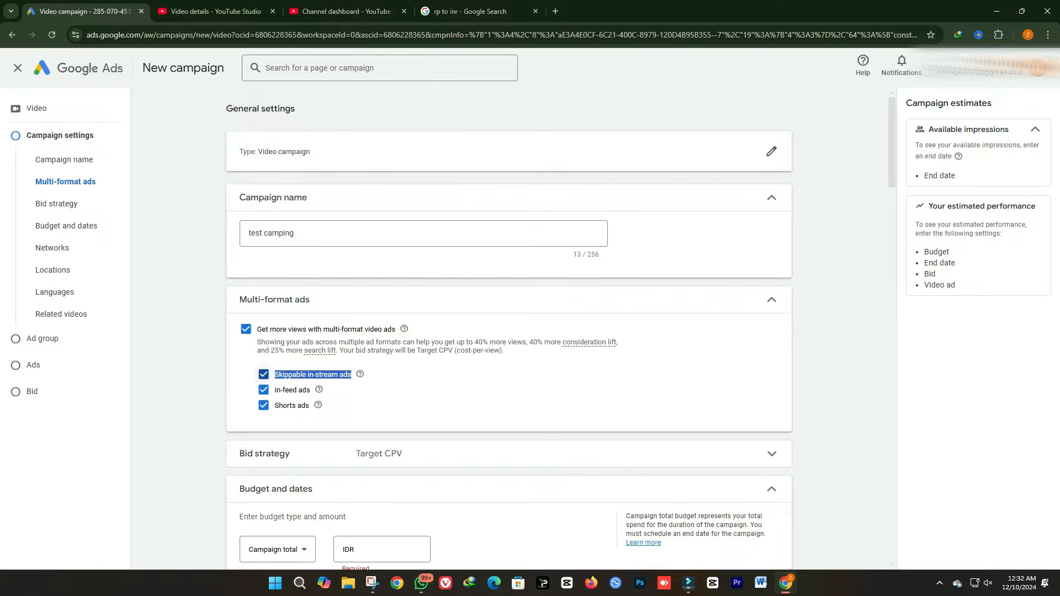
{"action": "left_click", "coordinate": [263, 374]}
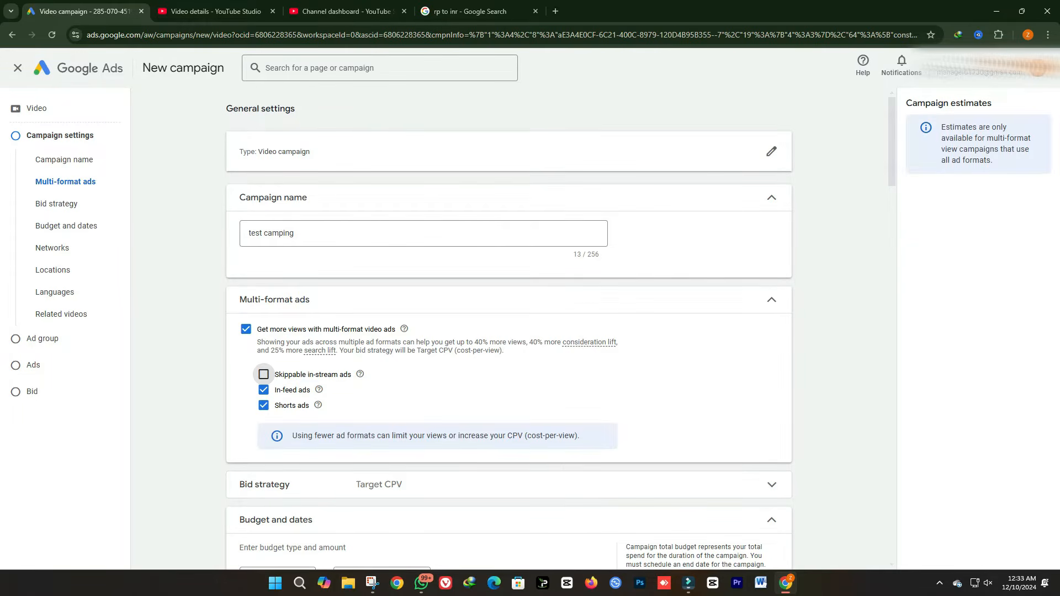
{"action": "left_click_drag", "start_coordinate": [240, 485], "coordinate": [405, 484]}
{"action": "left_click", "coordinate": [404, 485]}
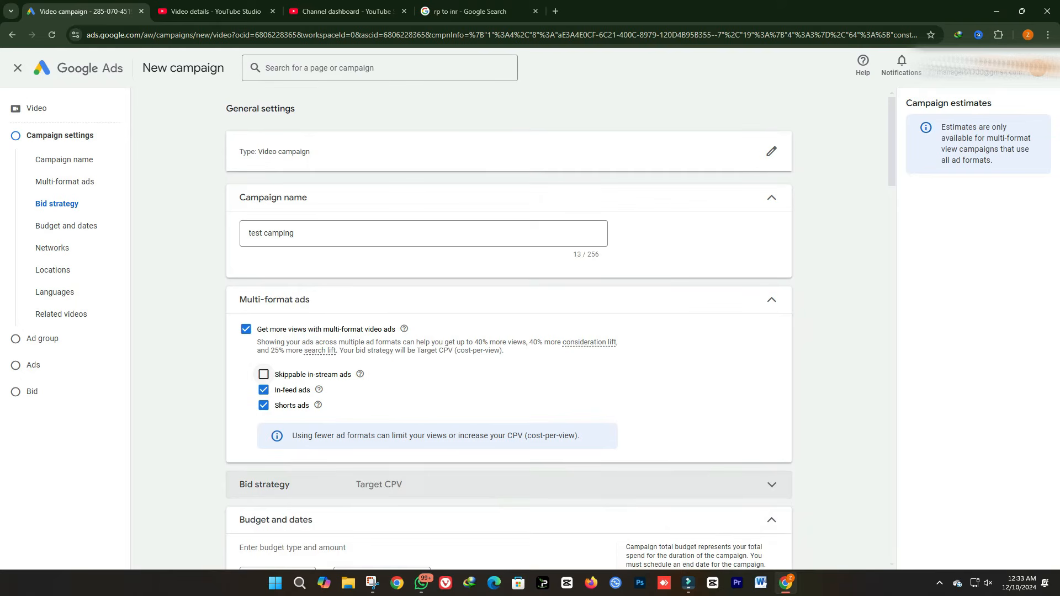
{"action": "left_click", "coordinate": [263, 374]}
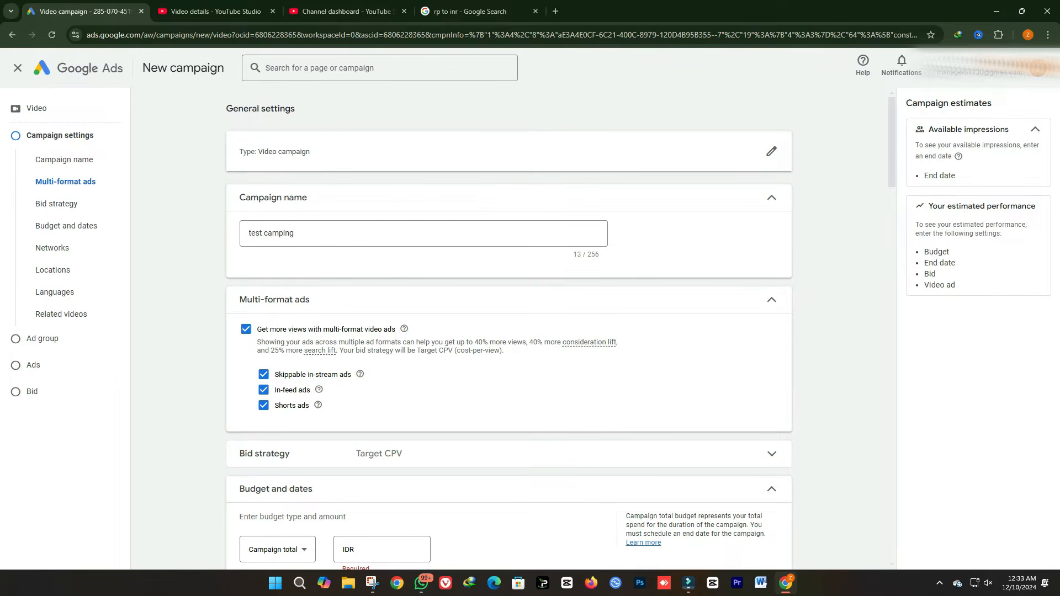
{"action": "left_click", "coordinate": [263, 390]}
{"action": "left_click", "coordinate": [264, 390]}
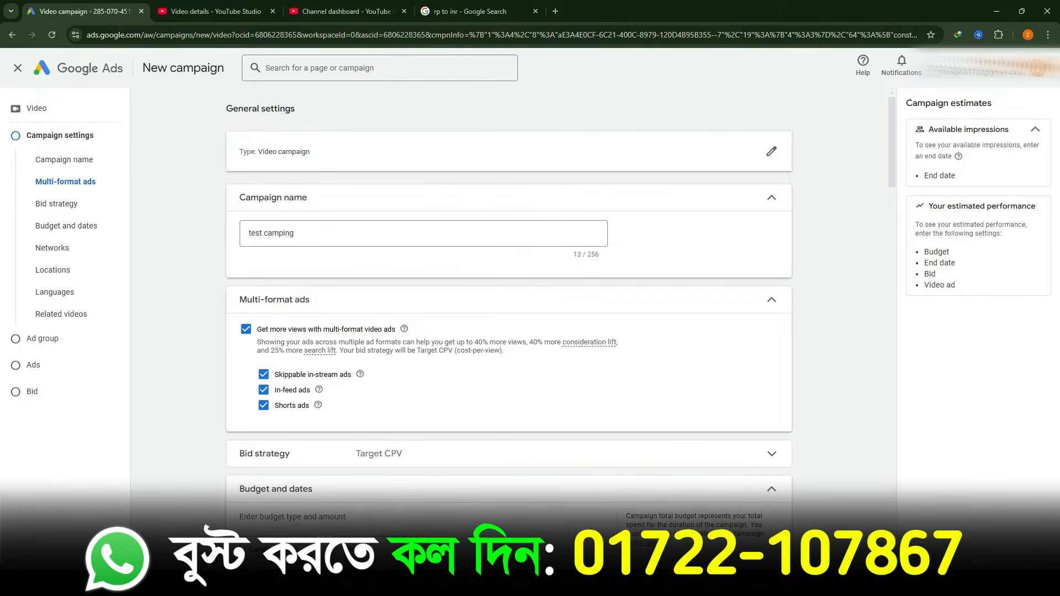
Expand the bid strategy settings and set the campaign's budget type to Daily
{"action": "scroll", "coordinate": [353, 398], "scroll_direction": "down", "scroll_amount": 1}
{"action": "left_click", "coordinate": [353, 398]}
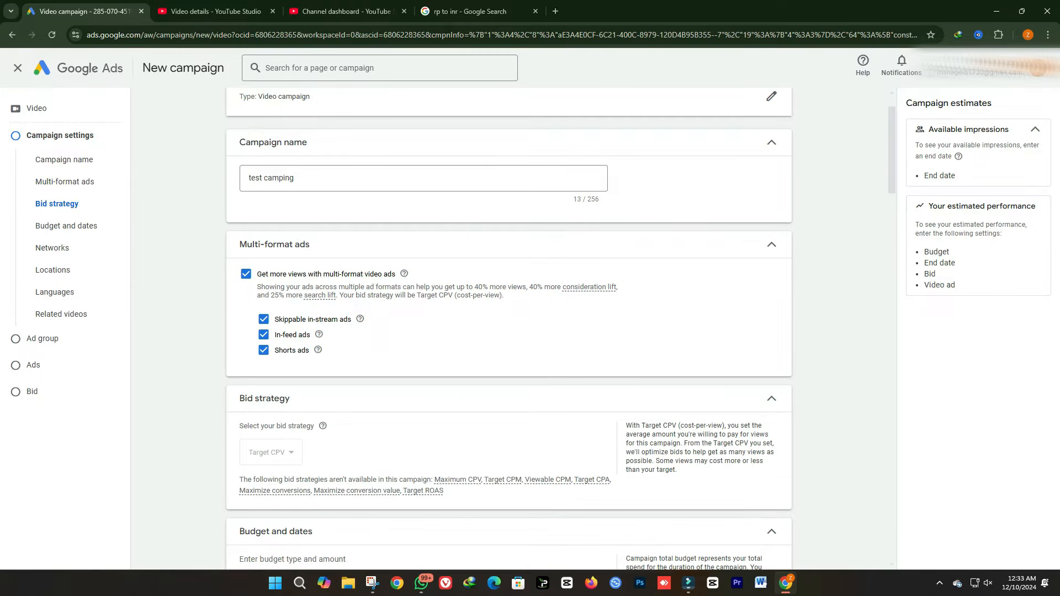
{"action": "scroll", "coordinate": [508, 331], "scroll_direction": "down", "scroll_amount": 5}
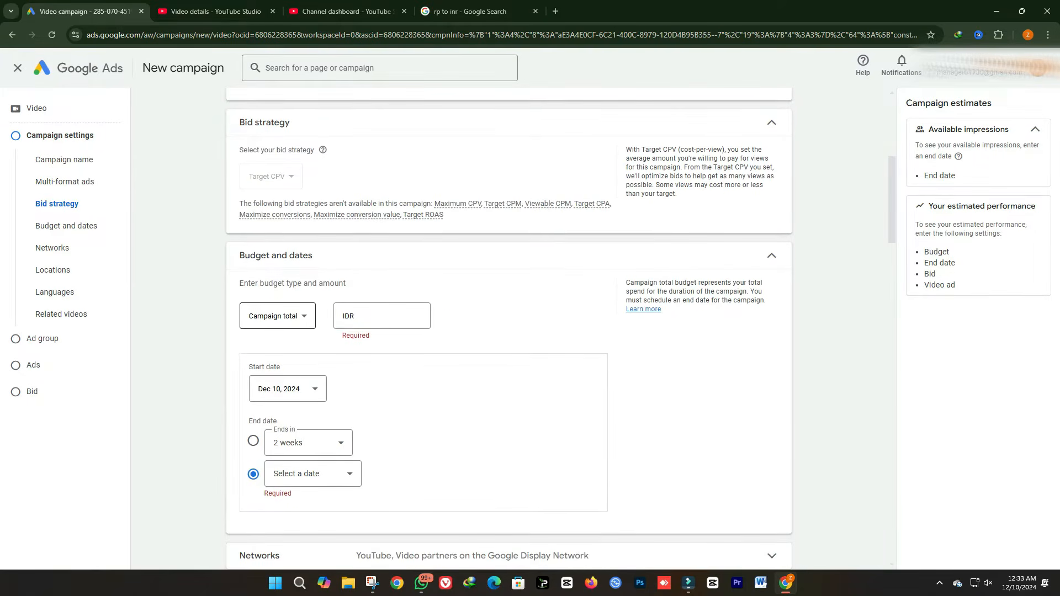
{"action": "left_click", "coordinate": [277, 316]}
{"action": "left_click", "coordinate": [273, 351]}
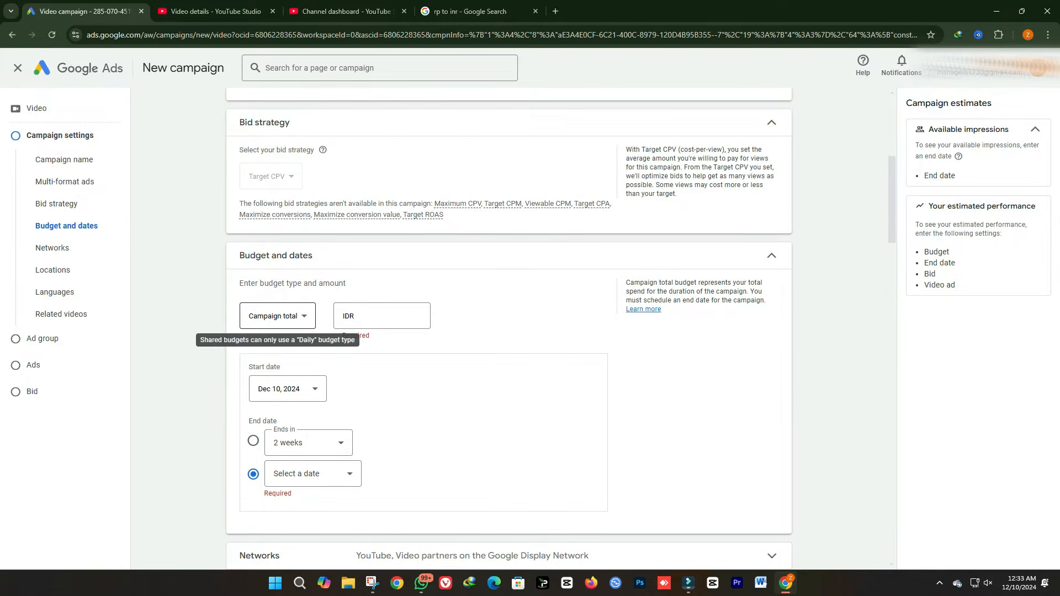
{"action": "left_click", "coordinate": [277, 316]}
{"action": "left_click", "coordinate": [257, 325]}
Set the campaign's daily budget to IDR 50
{"action": "left_click", "coordinate": [409, 316]}
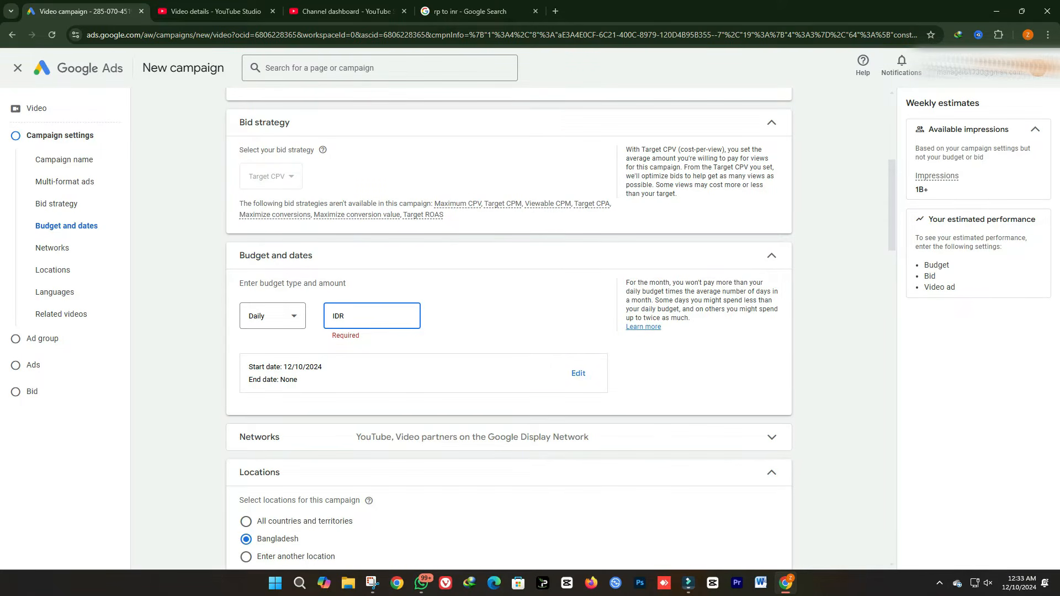
{"action": "type", "text": "50"}
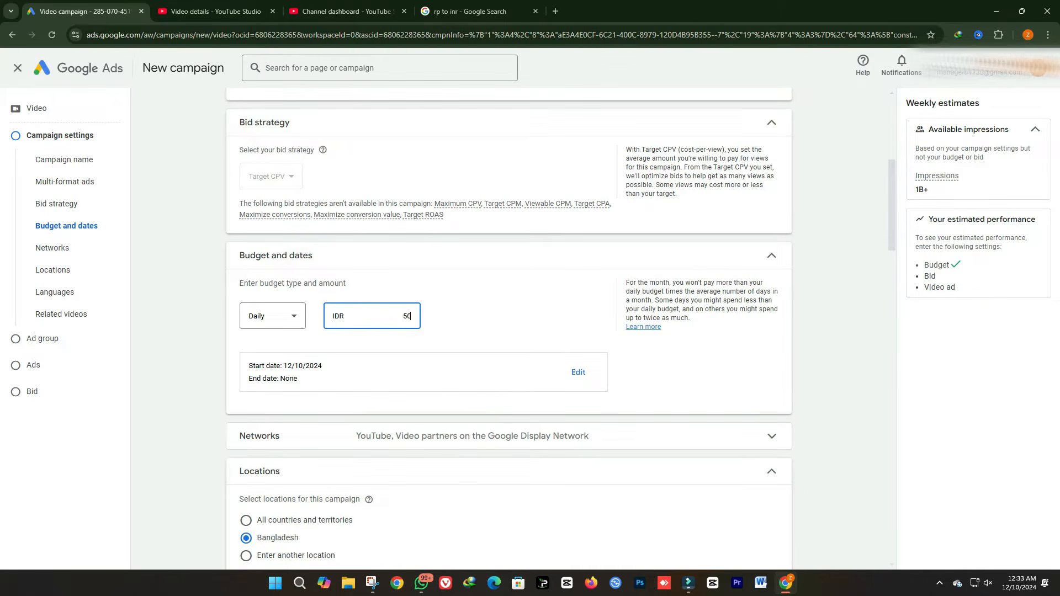
{"action": "key", "text": "ctrl+a"}
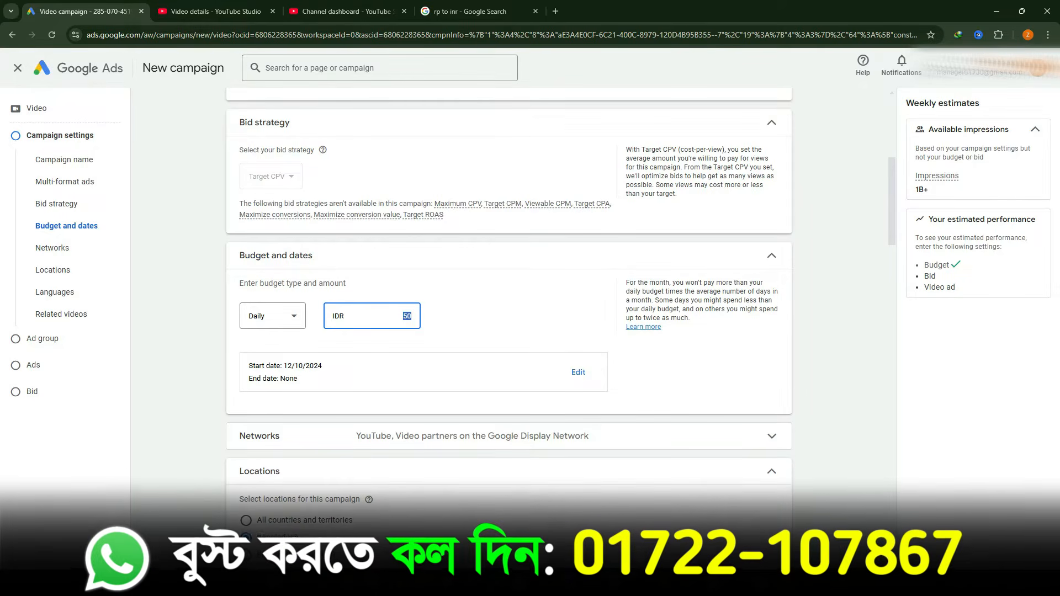
{"action": "key", "text": "Tab"}
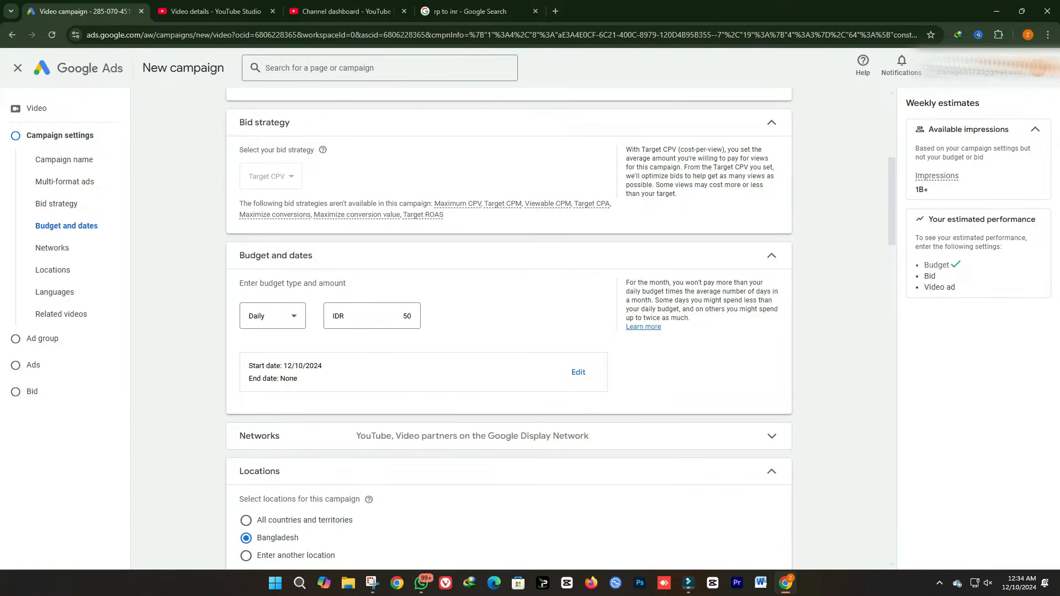
{"action": "scroll", "coordinate": [508, 328], "scroll_direction": "up", "scroll_amount": 1}
{"action": "double_click", "coordinate": [407, 371]}
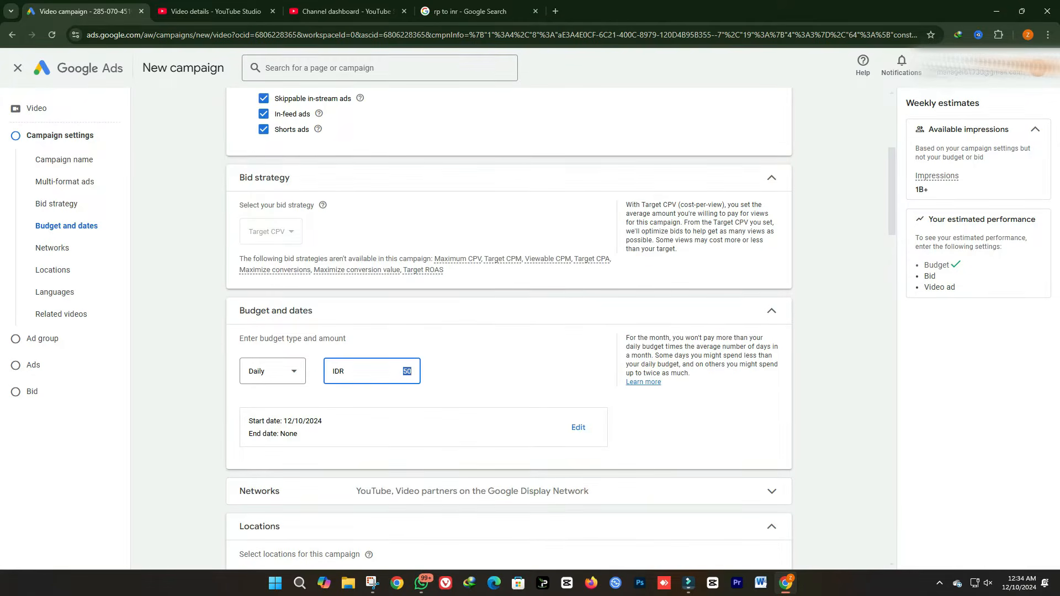
Expand the network settings and review the YouTube, Google TV and Google partners placement options
{"action": "scroll", "coordinate": [508, 329], "scroll_direction": "down", "scroll_amount": 3}
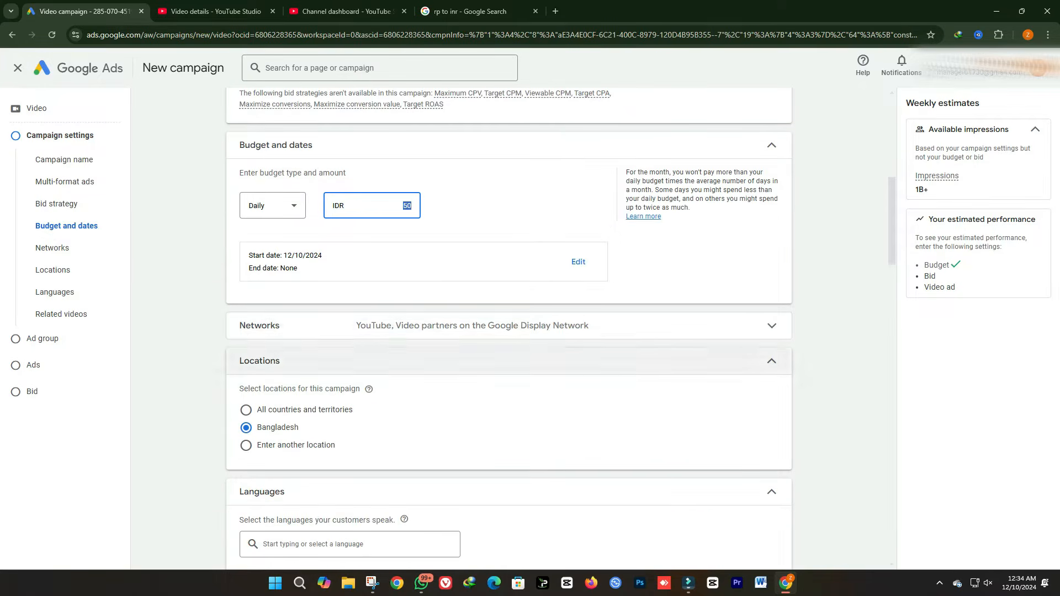
{"action": "left_click", "coordinate": [509, 327]}
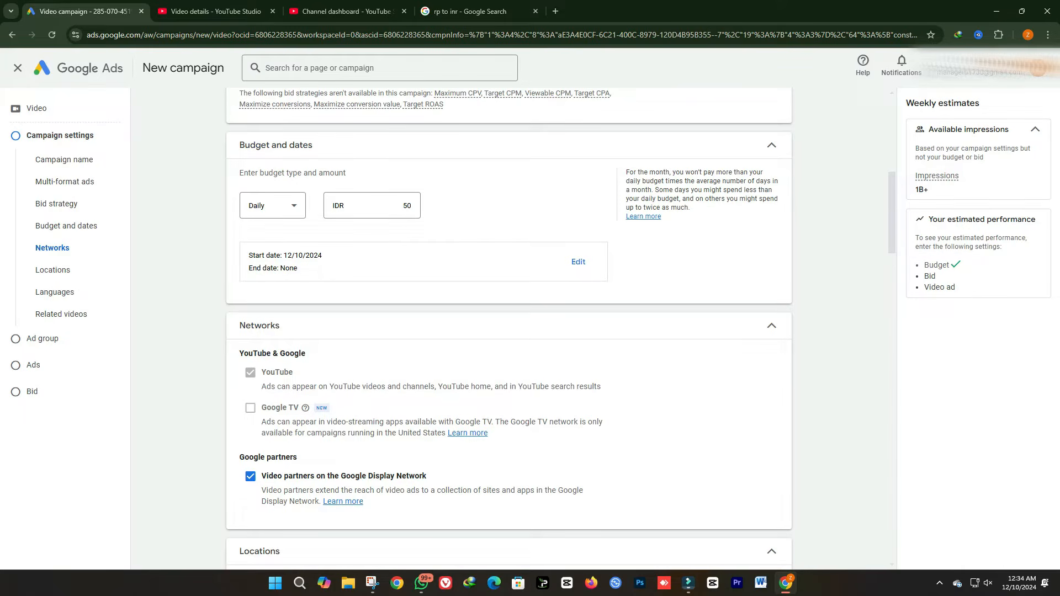
{"action": "left_click_drag", "start_coordinate": [261, 373], "coordinate": [330, 408]}
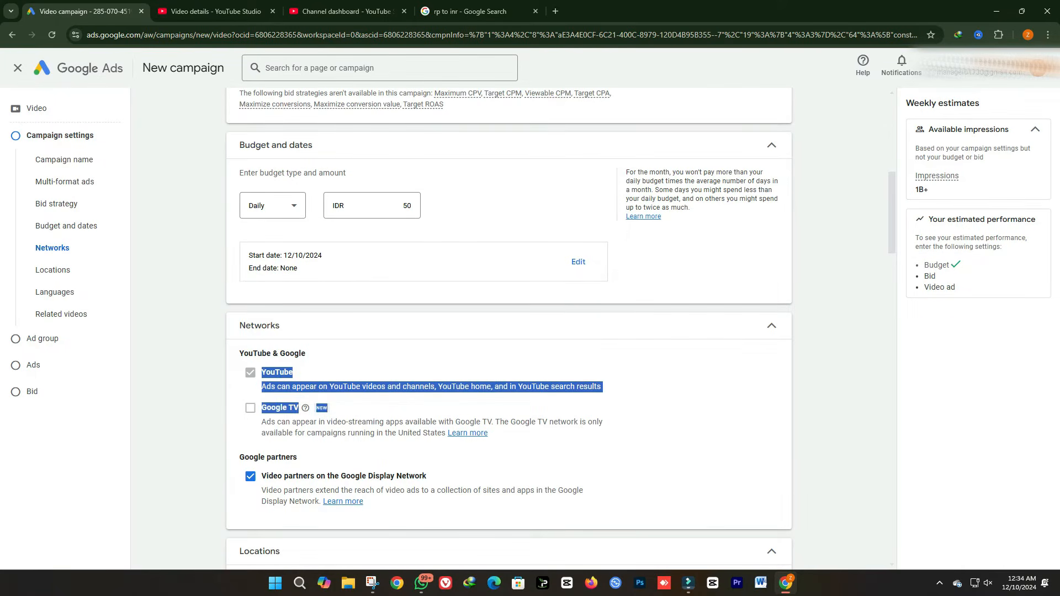
{"action": "left_click_drag", "start_coordinate": [239, 457], "coordinate": [426, 476]}
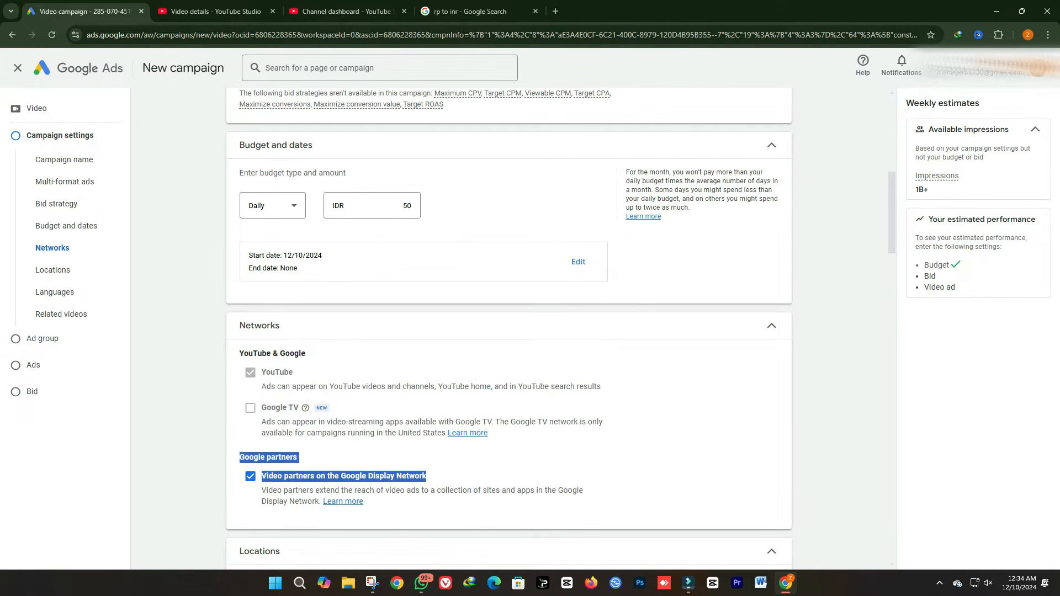
{"action": "left_click", "coordinate": [445, 461]}
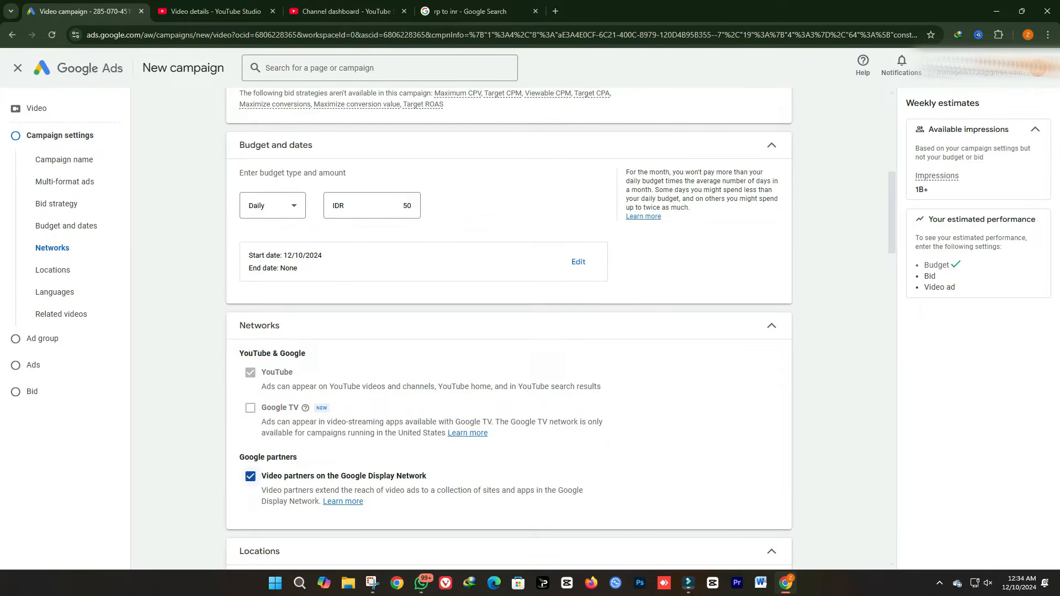
Try excluding Video partners on the Google Display Network from the campaign, restoring the option each time
{"action": "left_click", "coordinate": [250, 476]}
{"action": "left_click", "coordinate": [250, 476]}
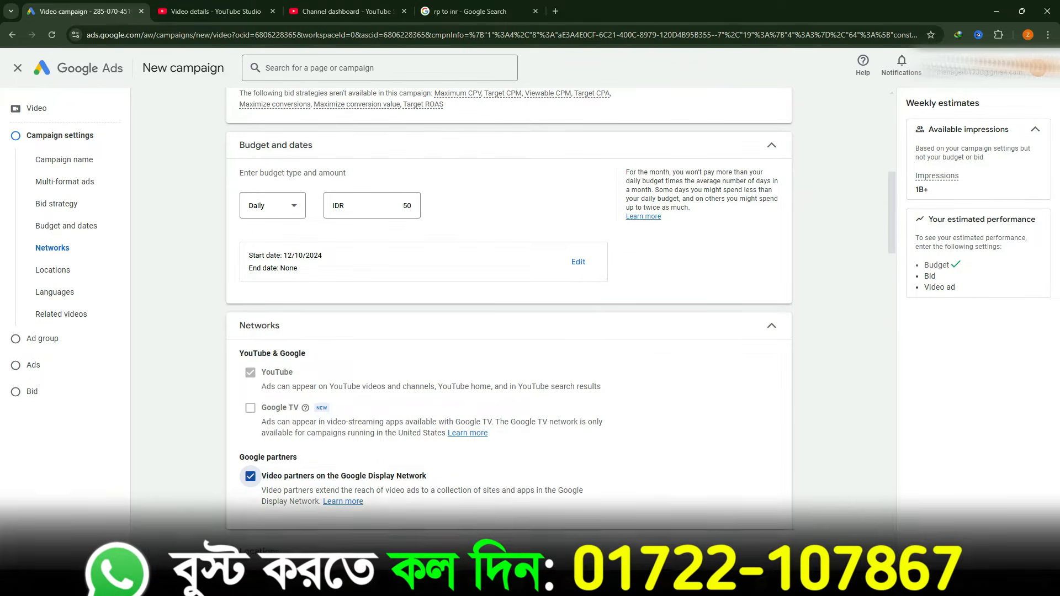
{"action": "left_click", "coordinate": [250, 476]}
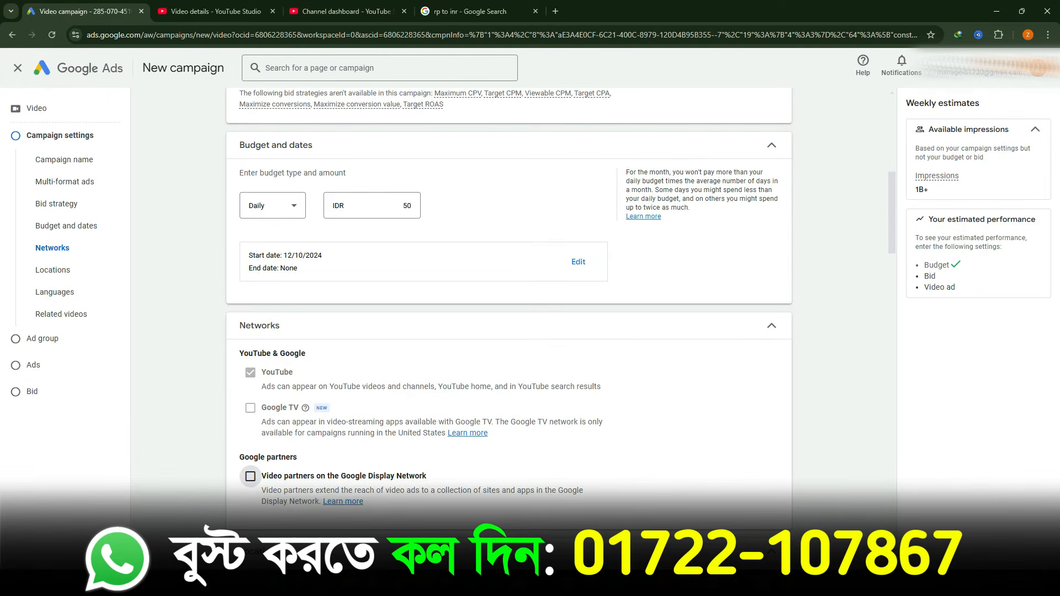
{"action": "left_click", "coordinate": [250, 476]}
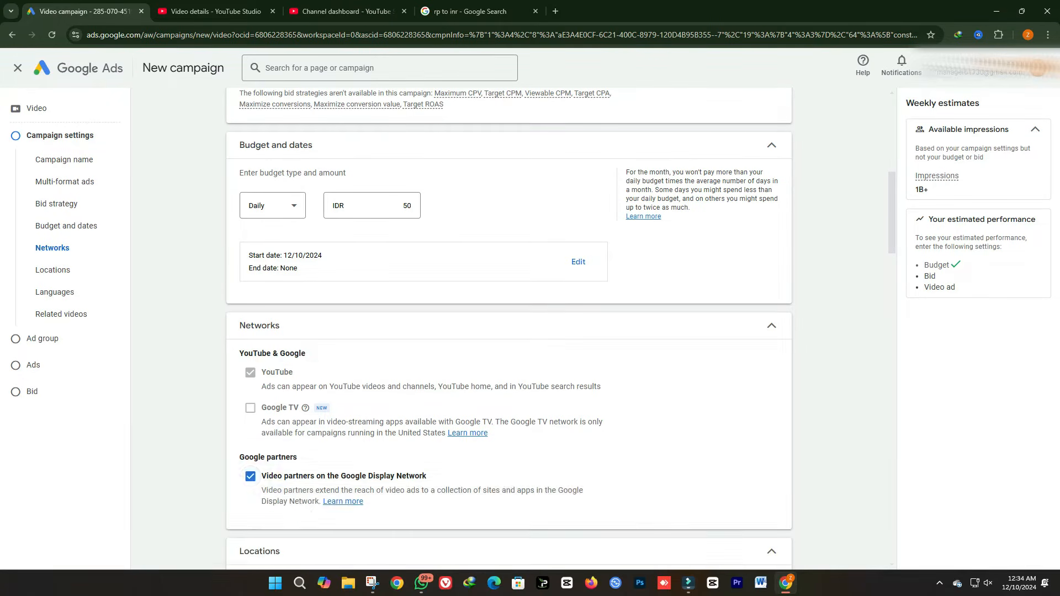
Try targeting custom campaign locations by including the countries India and Bangladesh
{"action": "scroll", "coordinate": [250, 476], "scroll_direction": "down", "scroll_amount": 3}
{"action": "scroll", "coordinate": [509, 329], "scroll_direction": "down", "scroll_amount": 2}
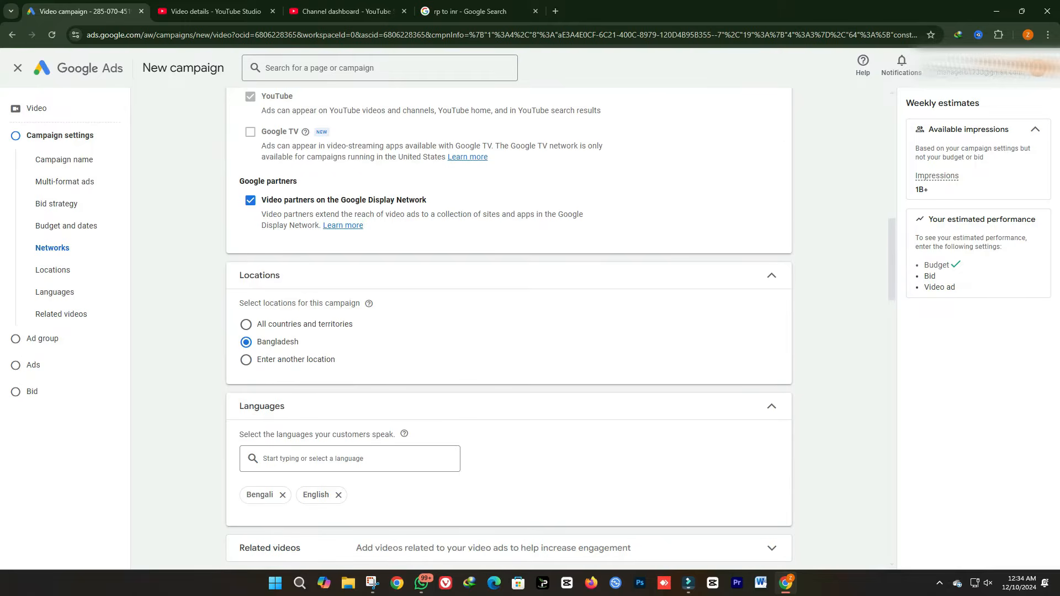
{"action": "left_click_drag", "start_coordinate": [300, 343], "coordinate": [257, 342]}
{"action": "left_click", "coordinate": [342, 344]}
{"action": "left_click", "coordinate": [246, 360]}
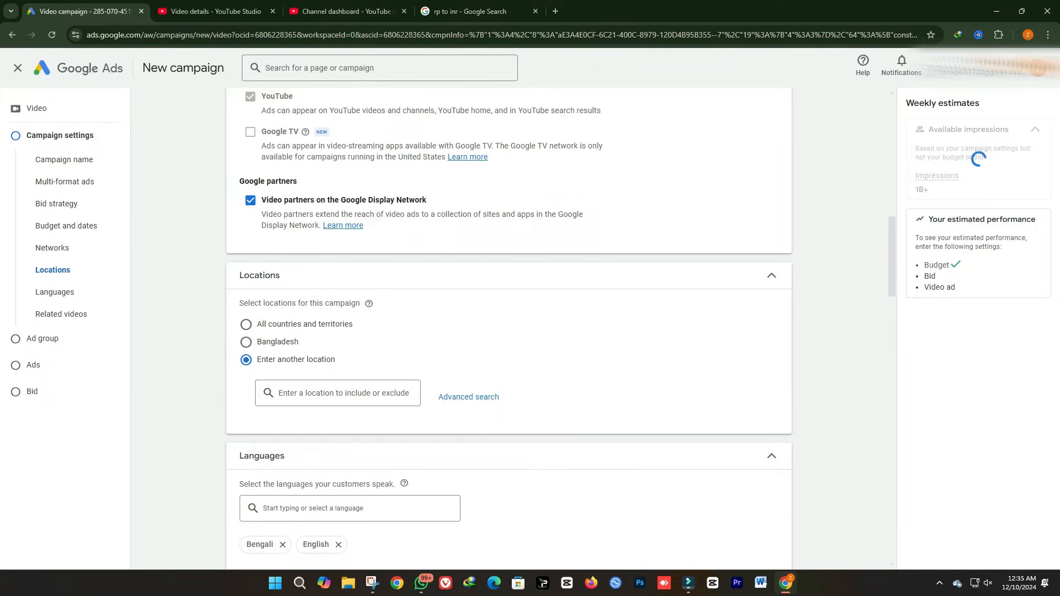
{"action": "type", "text": "india"}
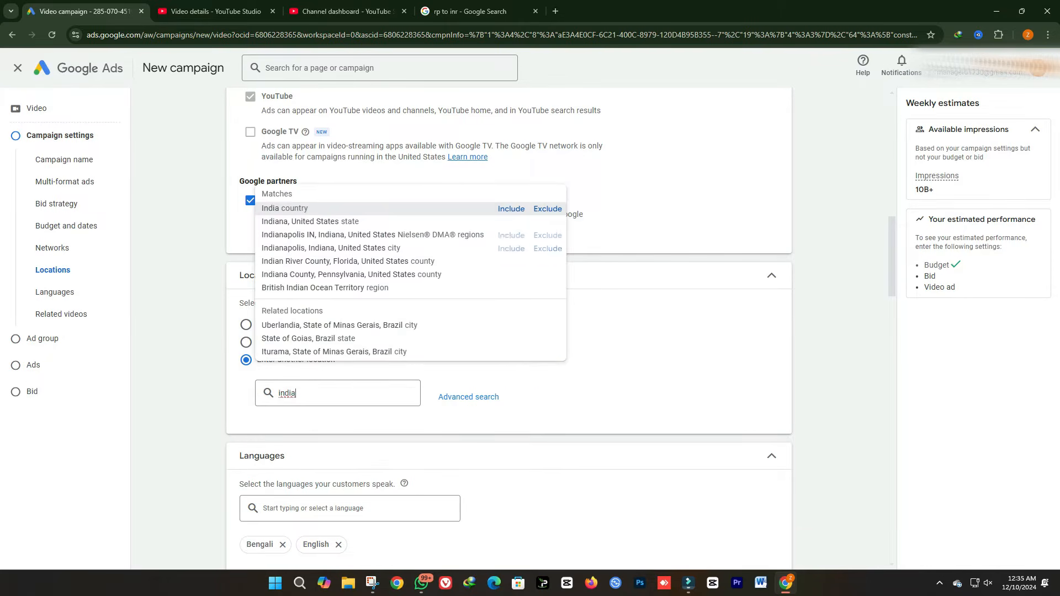
{"action": "key", "text": "Return"}
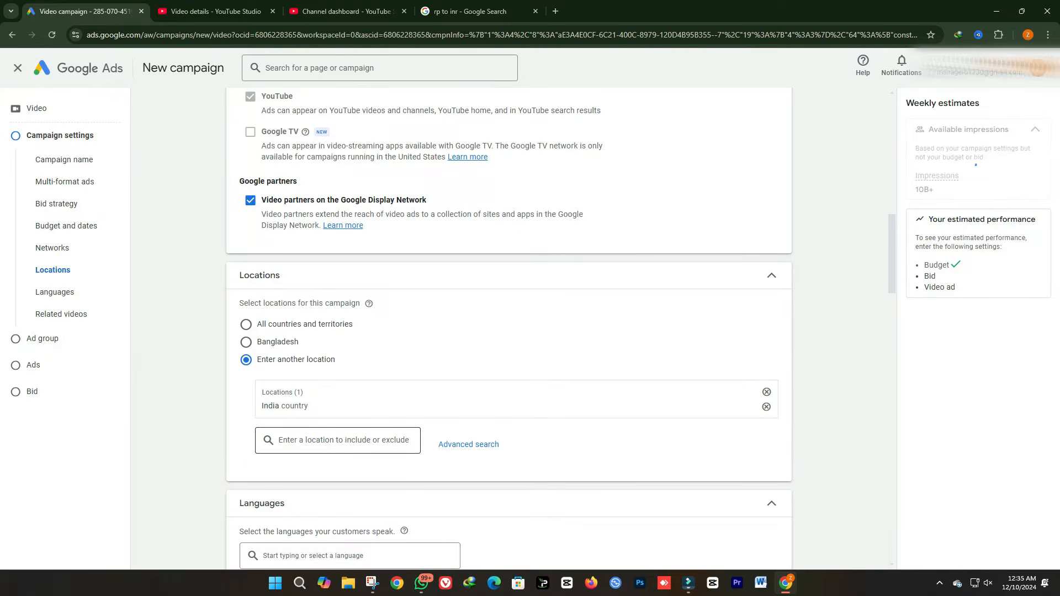
{"action": "type", "text": "bd"}
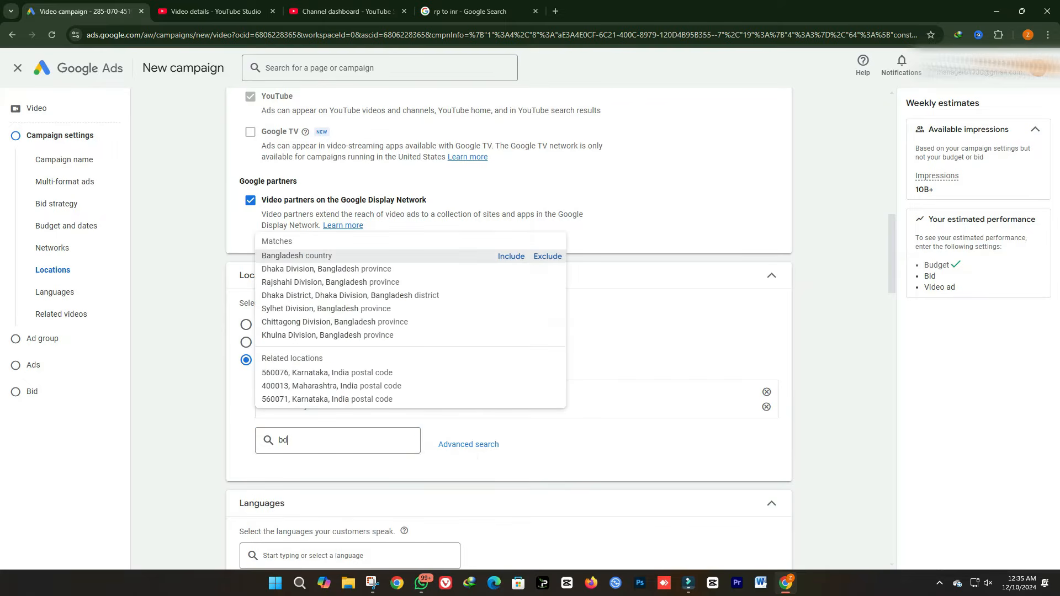
{"action": "key", "text": "Return"}
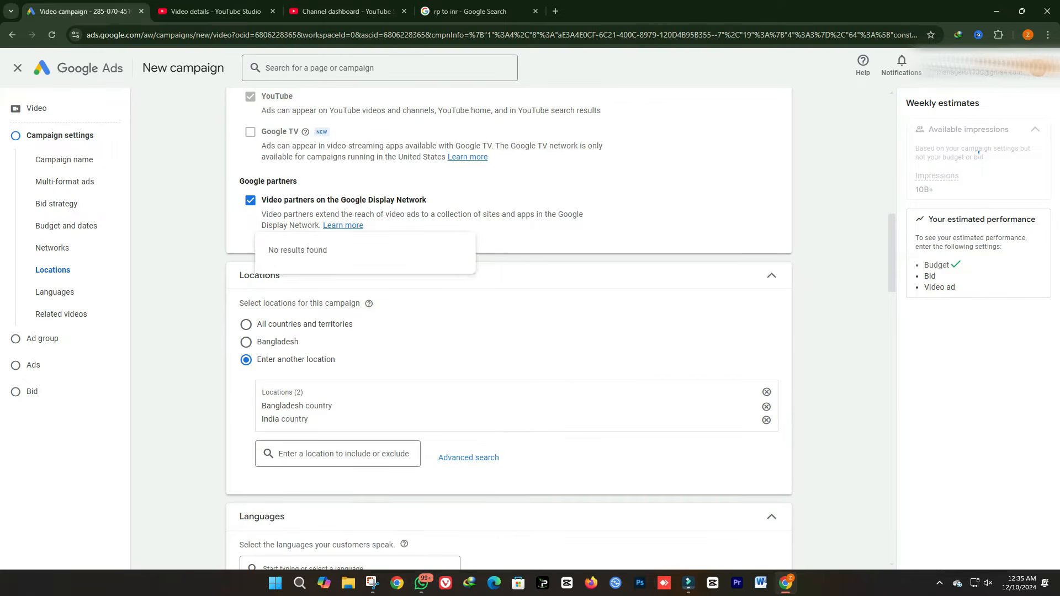
Remove all entered custom locations and switch the campaign's targeting back to the preset Bangladesh option
{"action": "left_click_drag", "start_coordinate": [293, 393], "coordinate": [262, 392]}
{"action": "left_click", "coordinate": [298, 407]}
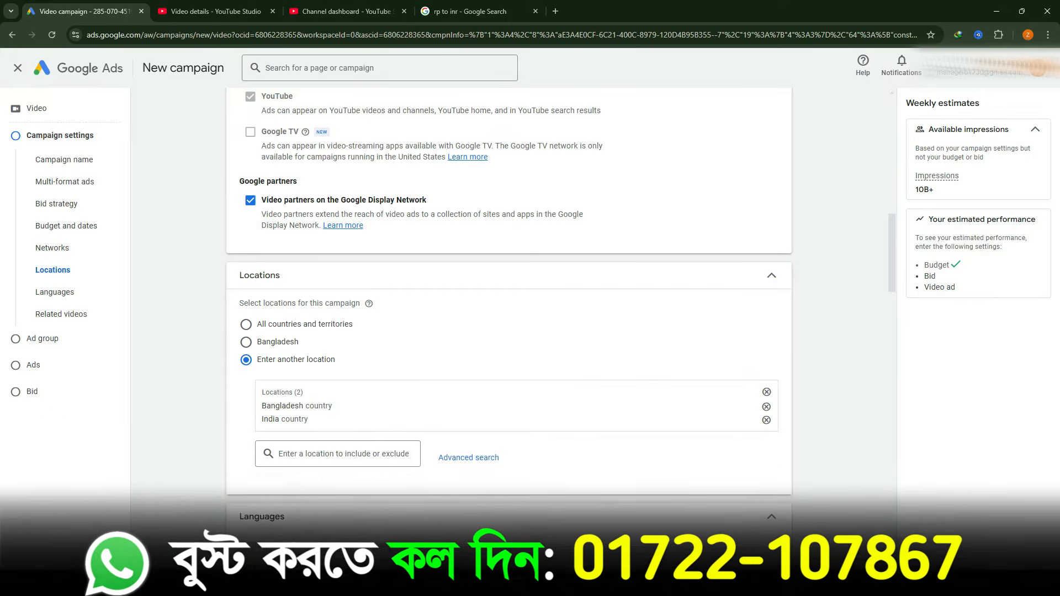
{"action": "left_click", "coordinate": [767, 392]}
{"action": "left_click", "coordinate": [246, 343]}
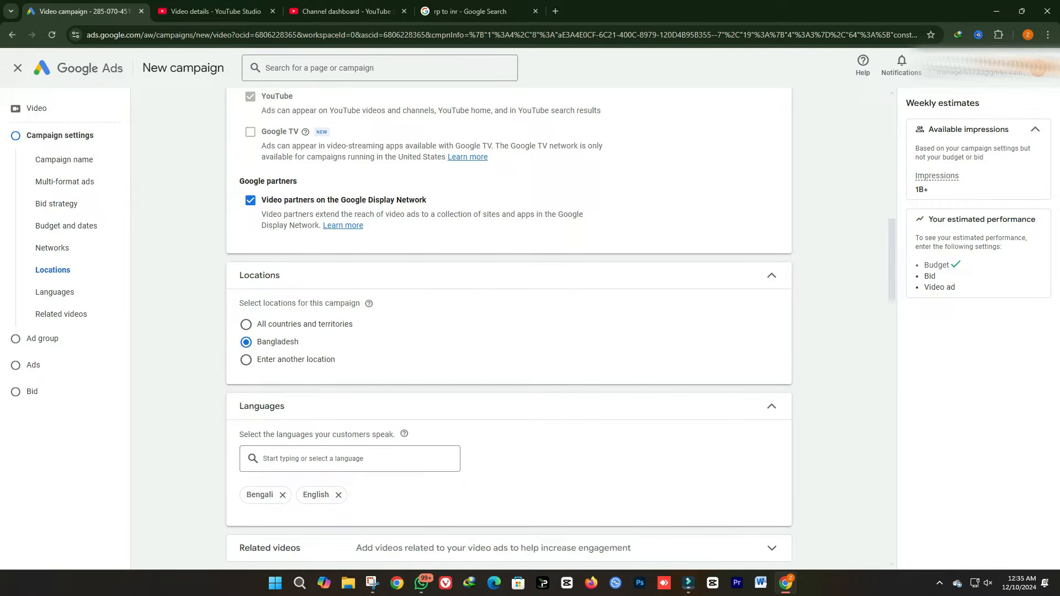
Try targeting Canada as the campaign's custom location
{"action": "left_click", "coordinate": [246, 360]}
{"action": "left_click", "coordinate": [338, 394]}
{"action": "type", "text": "canada"}
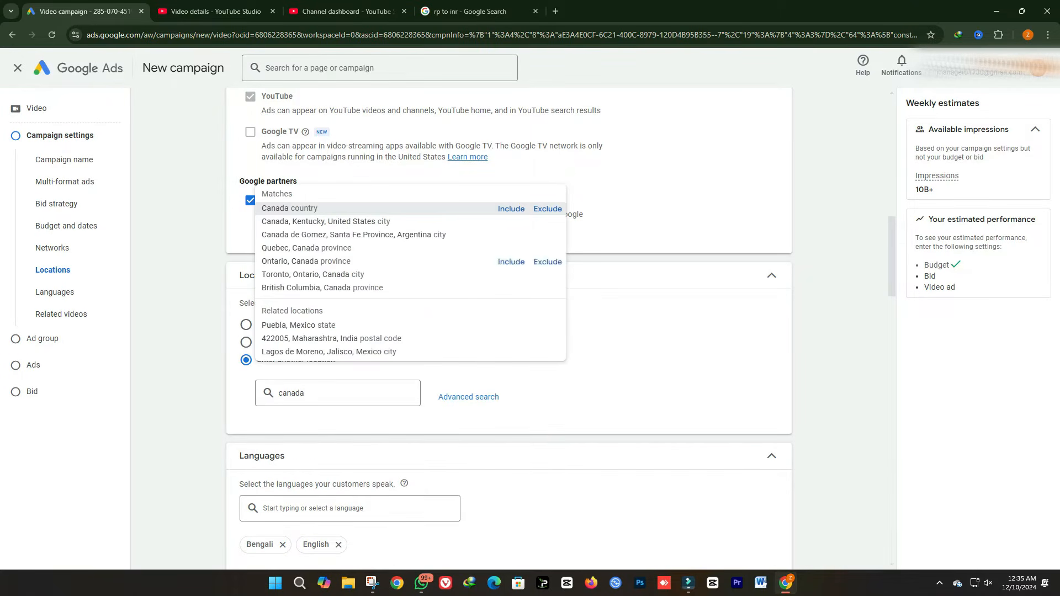
{"action": "key", "text": "Return"}
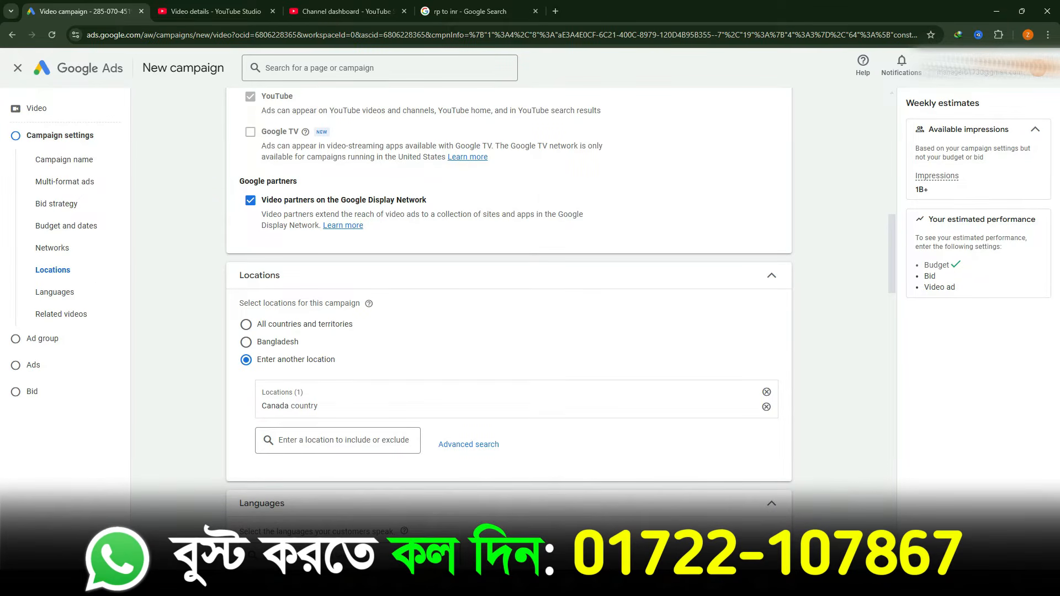
{"action": "left_click_drag", "start_coordinate": [317, 406], "coordinate": [262, 392]}
{"action": "left_click", "coordinate": [287, 405]}
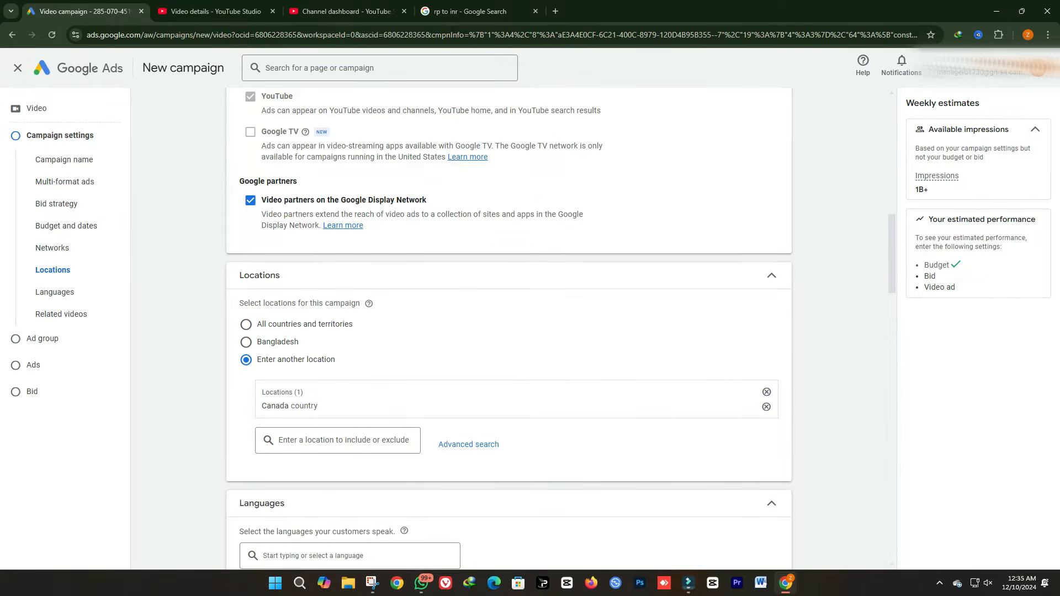
Remove English from the campaign's customer languages, keeping Bengali
{"action": "scroll", "coordinate": [353, 409], "scroll_direction": "down", "scroll_amount": 2}
{"action": "left_click", "coordinate": [339, 482]}
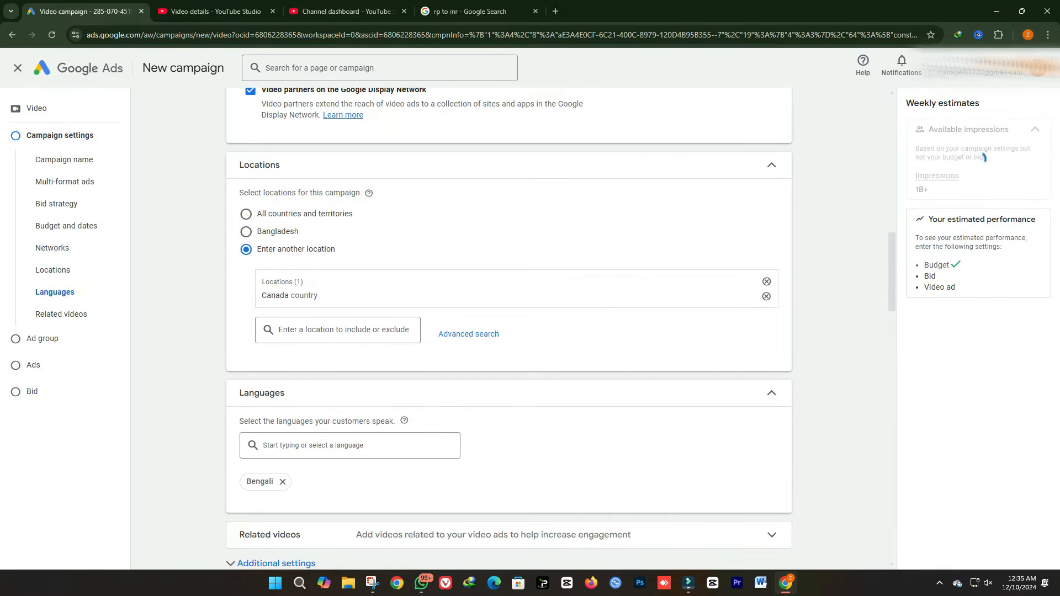
{"action": "left_click_drag", "start_coordinate": [274, 482], "coordinate": [247, 482]}
{"action": "left_click", "coordinate": [320, 489]}
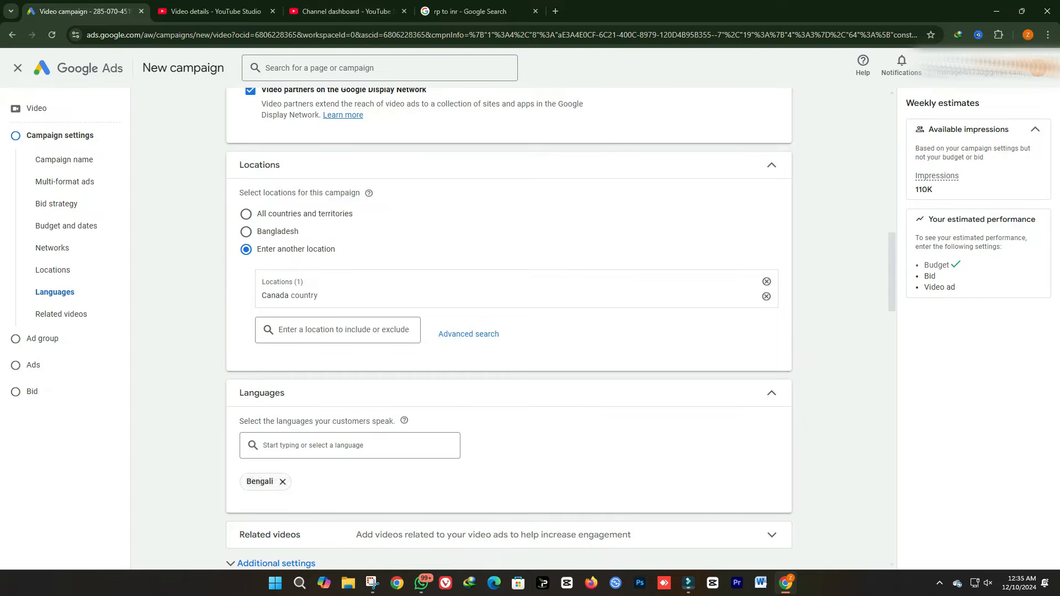
Replace the custom Canada location with the preset Bangladesh option
{"action": "left_click_drag", "start_coordinate": [321, 297], "coordinate": [262, 281]}
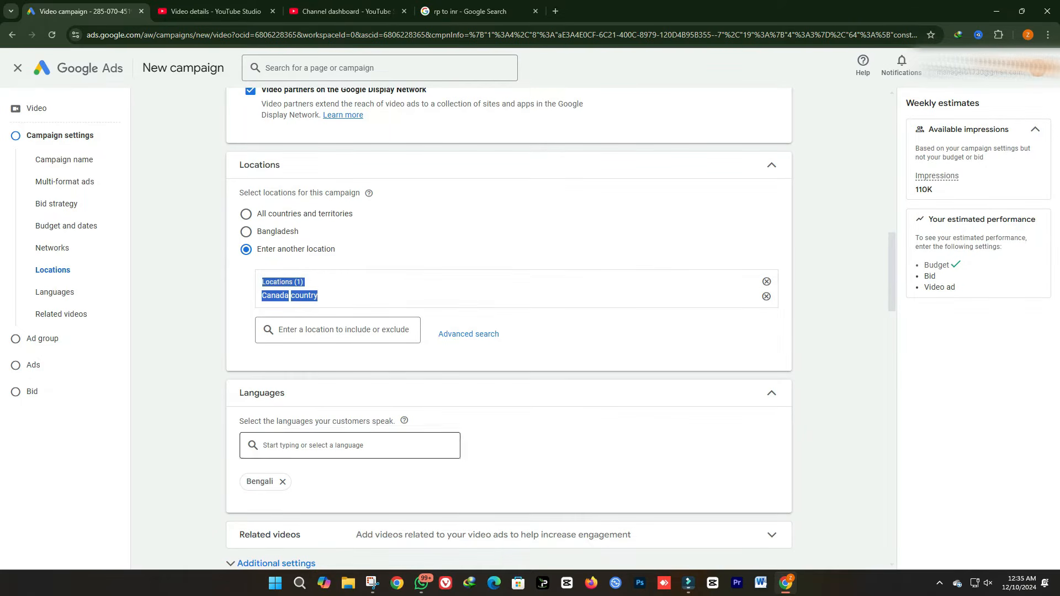
{"action": "scroll", "coordinate": [509, 331], "scroll_direction": "down", "scroll_amount": 1}
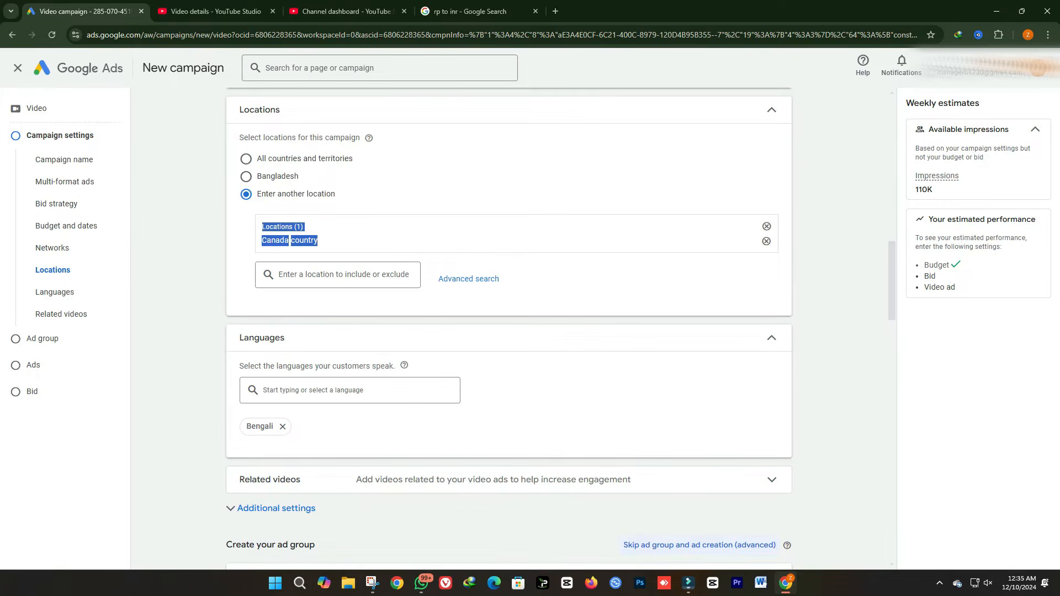
{"action": "left_click", "coordinate": [246, 177]}
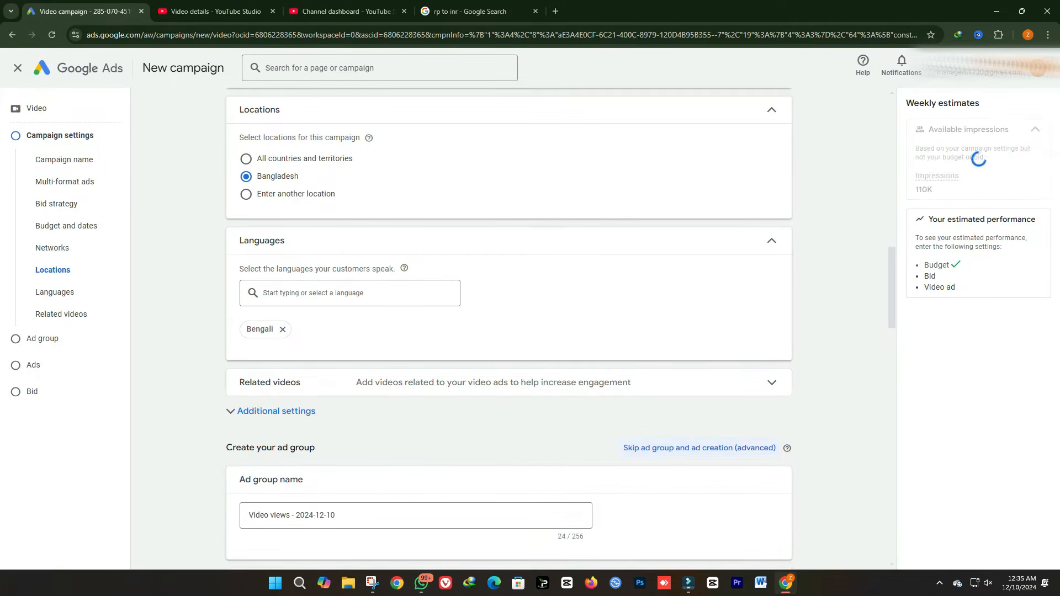
Add English back to the campaign's customer languages alongside Bengali
{"action": "left_click", "coordinate": [331, 293]}
{"action": "scroll", "coordinate": [343, 424], "scroll_direction": "down", "scroll_amount": 3}
{"action": "scroll", "coordinate": [342, 424], "scroll_direction": "down", "scroll_amount": 1}
{"action": "left_click", "coordinate": [310, 394]}
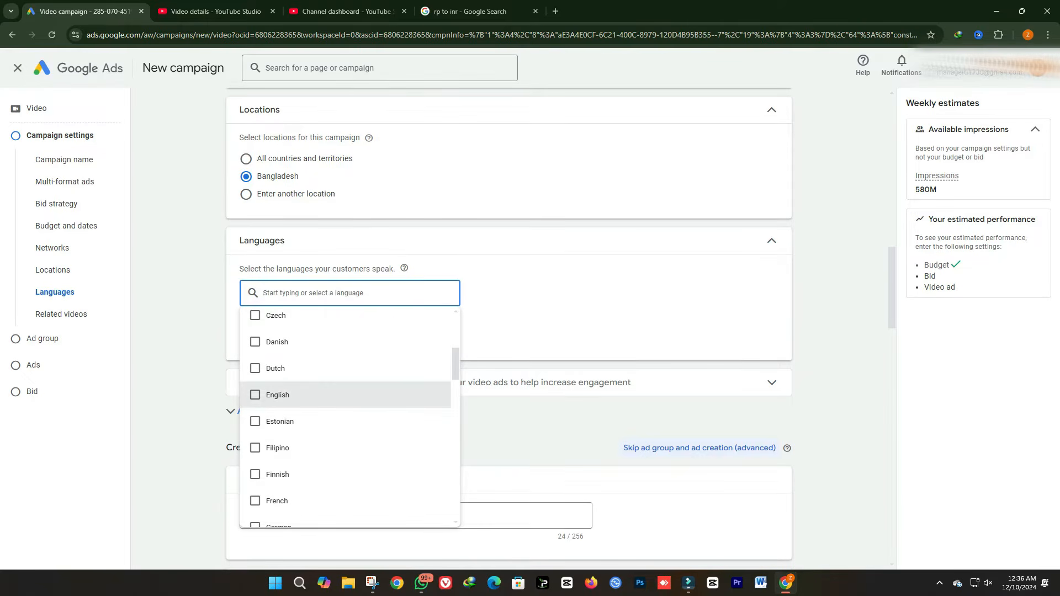
{"action": "left_click", "coordinate": [552, 326]}
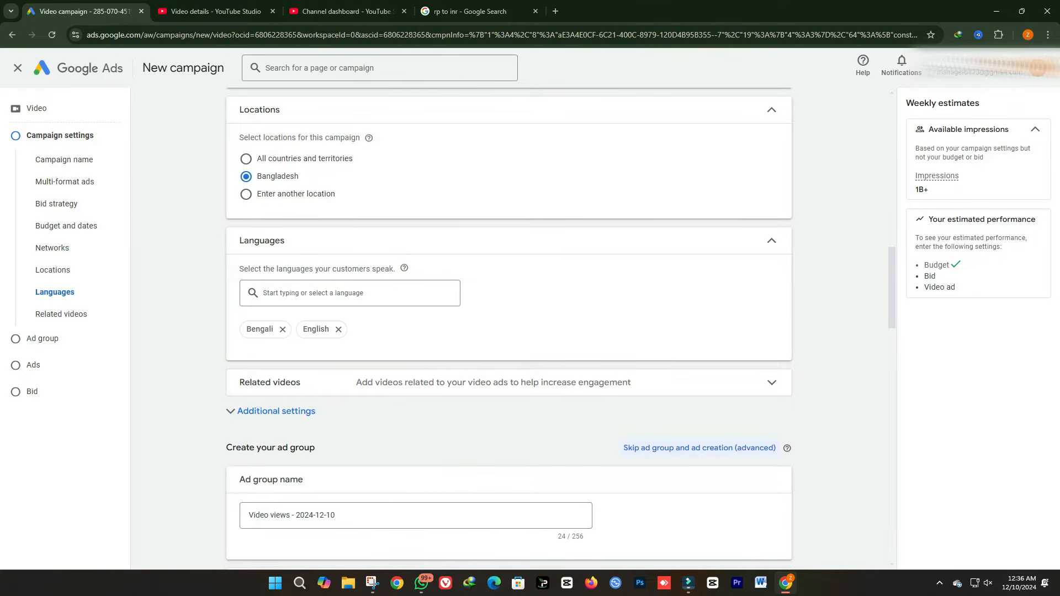
{"action": "left_click_drag", "start_coordinate": [300, 176], "coordinate": [262, 177]}
{"action": "left_click", "coordinate": [342, 180]}
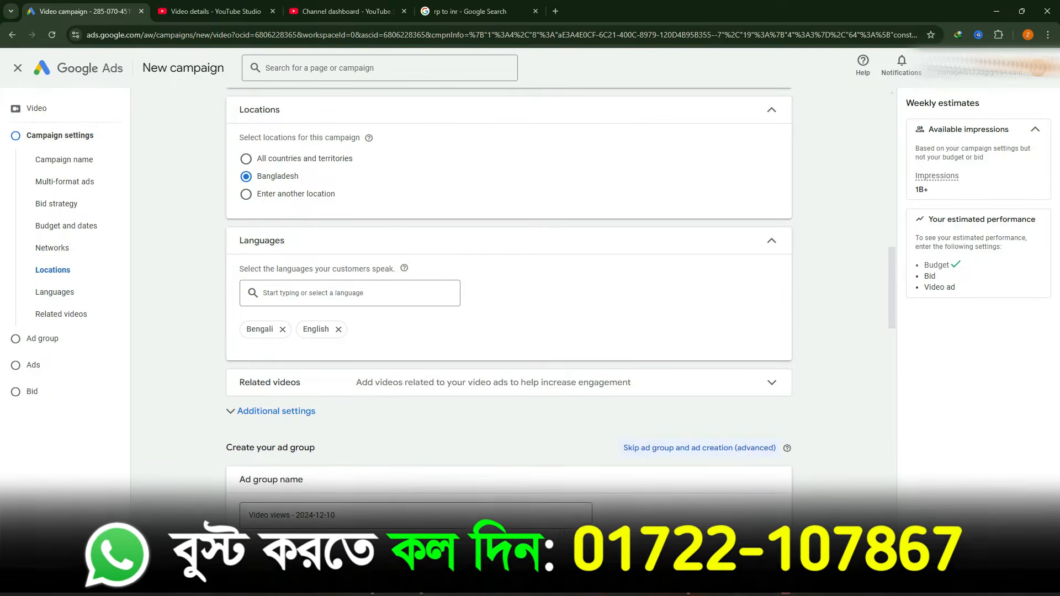
Open the related videos picker for the campaign and review its two required video slots
{"action": "scroll", "coordinate": [497, 327], "scroll_direction": "down", "scroll_amount": 1}
{"action": "left_click", "coordinate": [497, 327]}
{"action": "scroll", "coordinate": [497, 327], "scroll_direction": "down", "scroll_amount": 1}
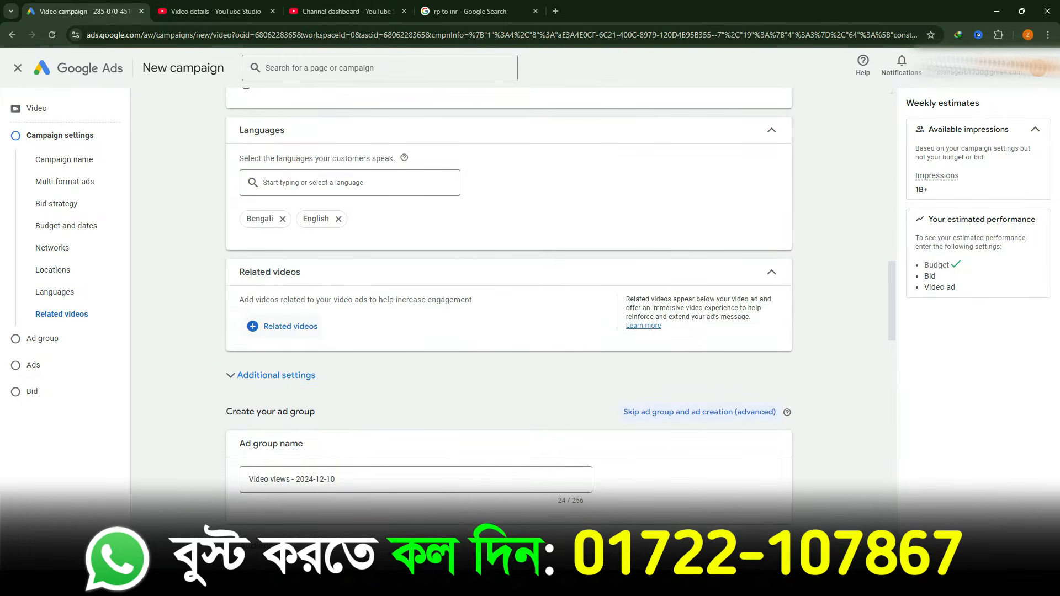
{"action": "left_click", "coordinate": [283, 326]}
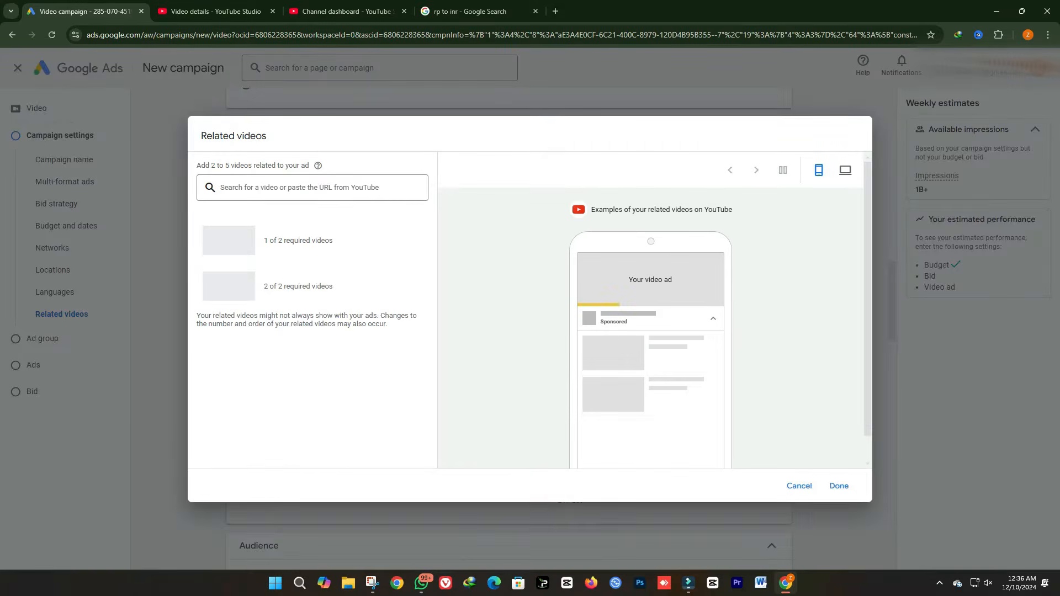
{"action": "left_click", "coordinate": [298, 187]}
{"action": "left_click_drag", "start_coordinate": [334, 241], "coordinate": [264, 240]}
{"action": "left_click_drag", "start_coordinate": [334, 287], "coordinate": [264, 287]}
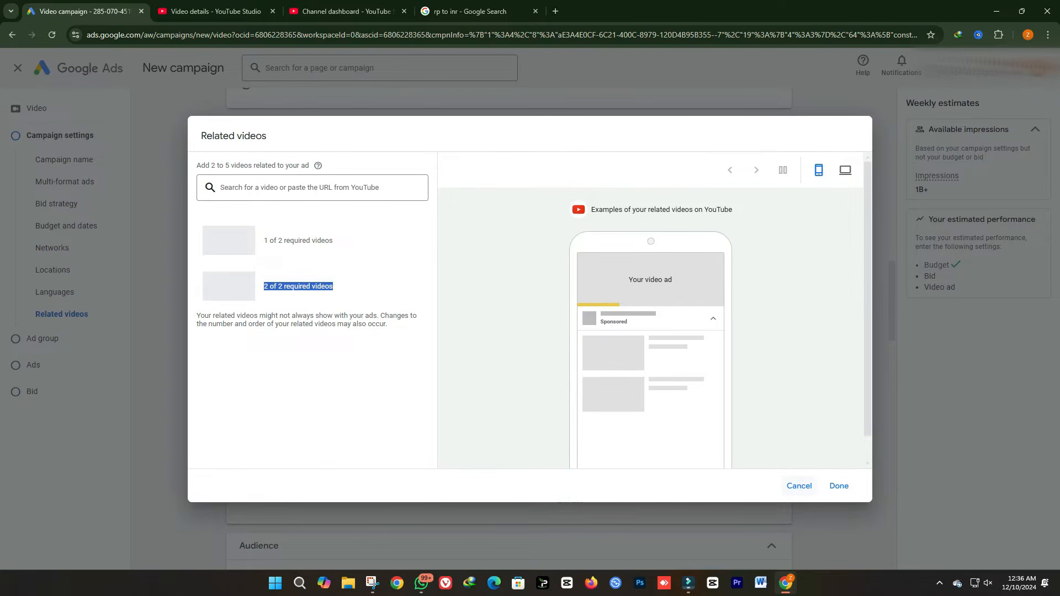
{"action": "left_click_drag", "start_coordinate": [334, 241], "coordinate": [264, 241]}
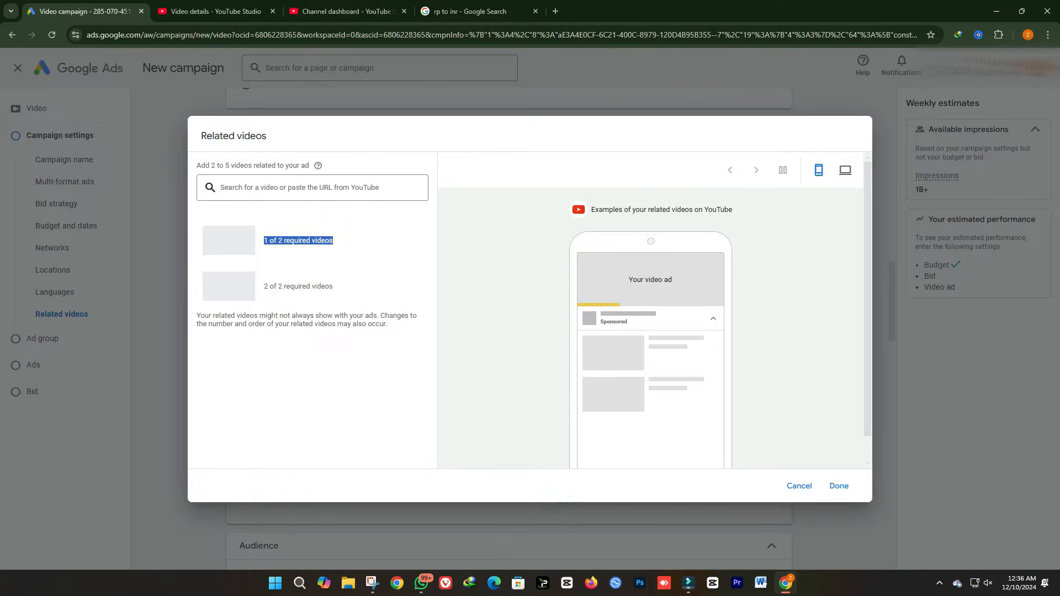
{"action": "left_click_drag", "start_coordinate": [334, 287], "coordinate": [263, 287]}
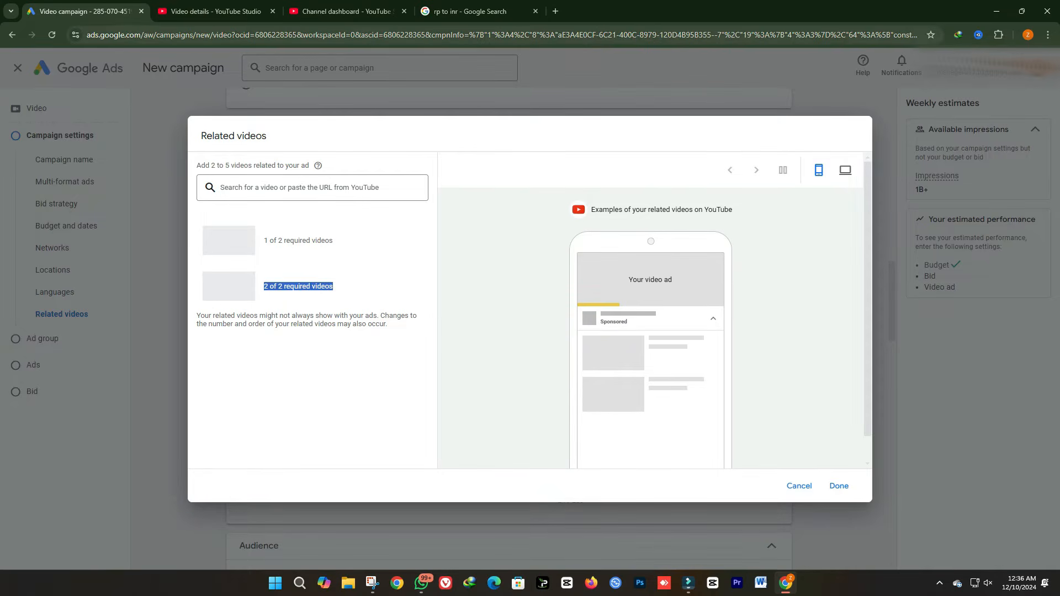
Switch to YouTube Studio, examine the Singapore Apple Store review video's details and tags, and return to the Google Ads campaign
{"action": "left_click", "coordinate": [346, 11]}
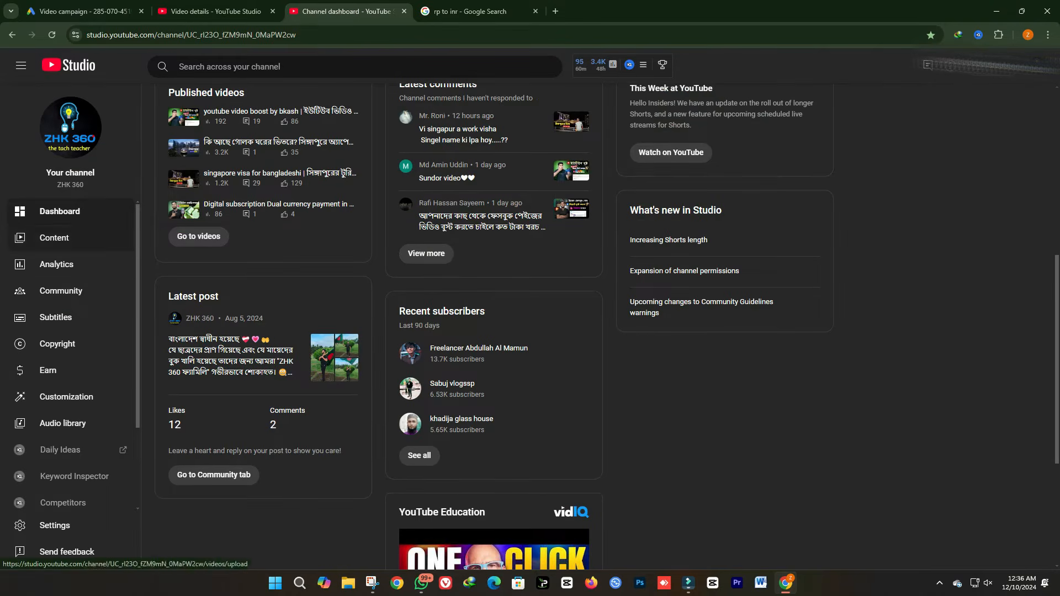
{"action": "left_click", "coordinate": [211, 148]}
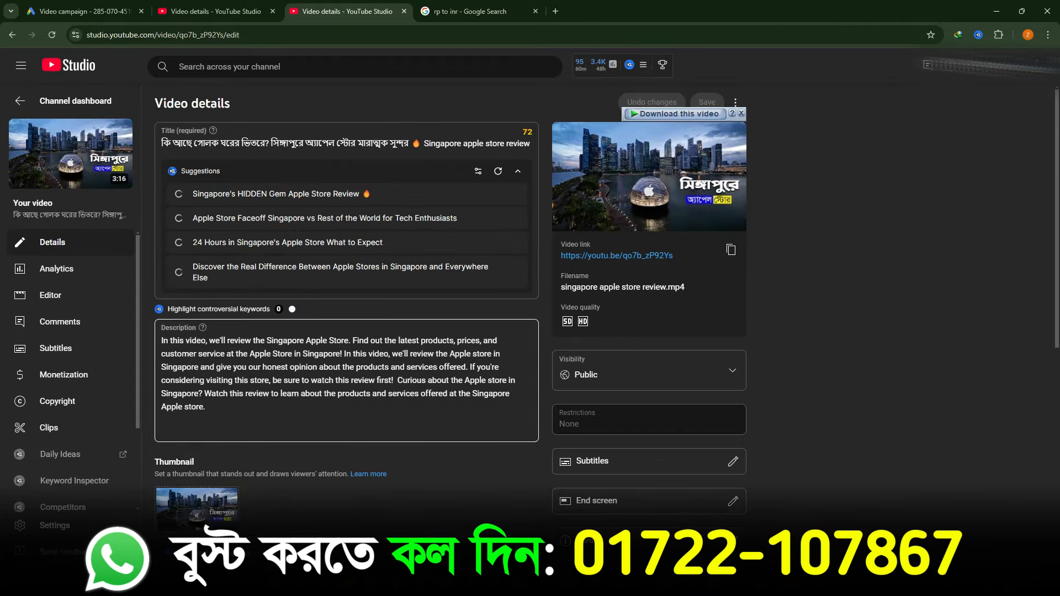
{"action": "scroll", "coordinate": [531, 331], "scroll_direction": "down", "scroll_amount": 5}
{"action": "scroll", "coordinate": [347, 331], "scroll_direction": "down", "scroll_amount": 15}
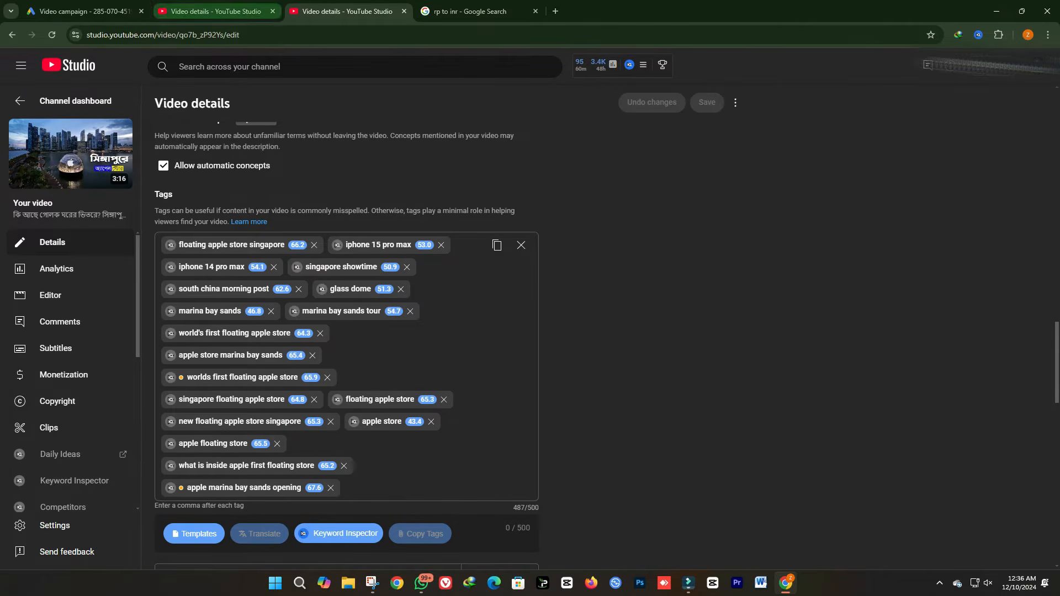
{"action": "left_click", "coordinate": [210, 11]}
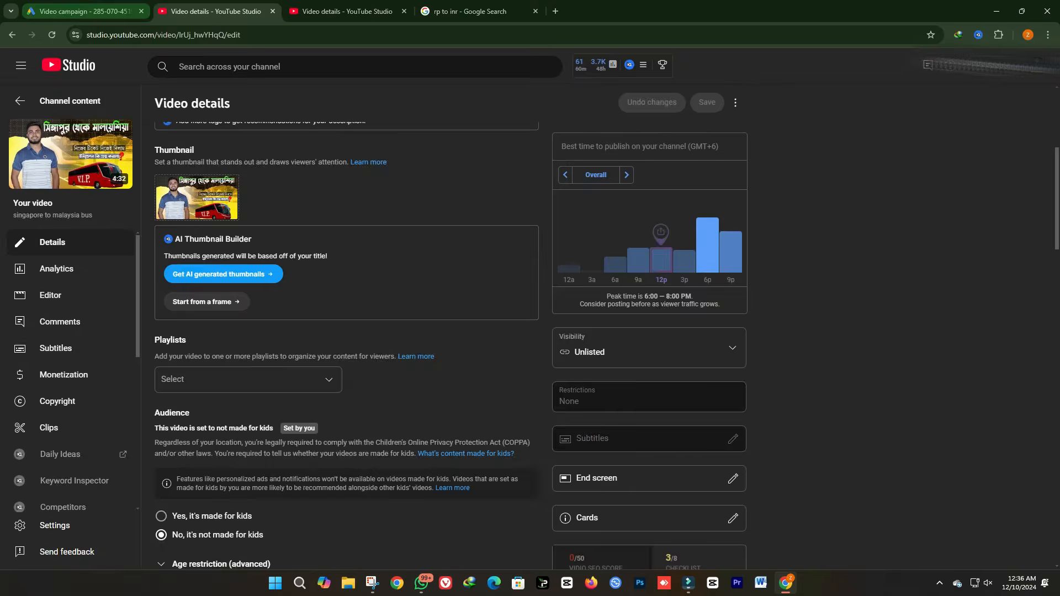
{"action": "left_click", "coordinate": [83, 11]}
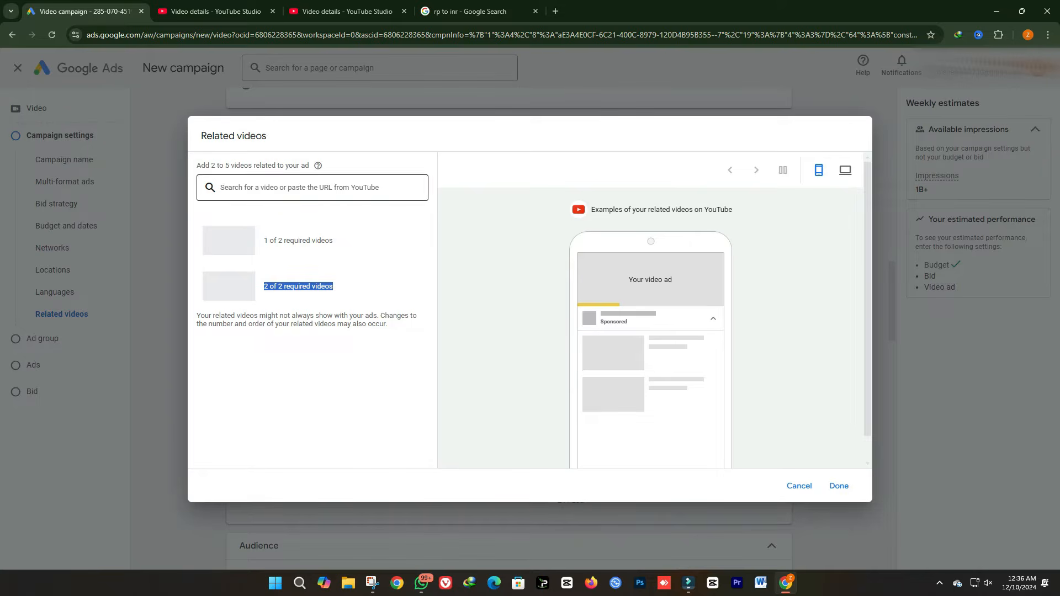
Search the related videos for "zhk 360" and add the ZHK 360 video "Google ads vs Facebook ads ecommerce business"
{"action": "left_click", "coordinate": [313, 188]}
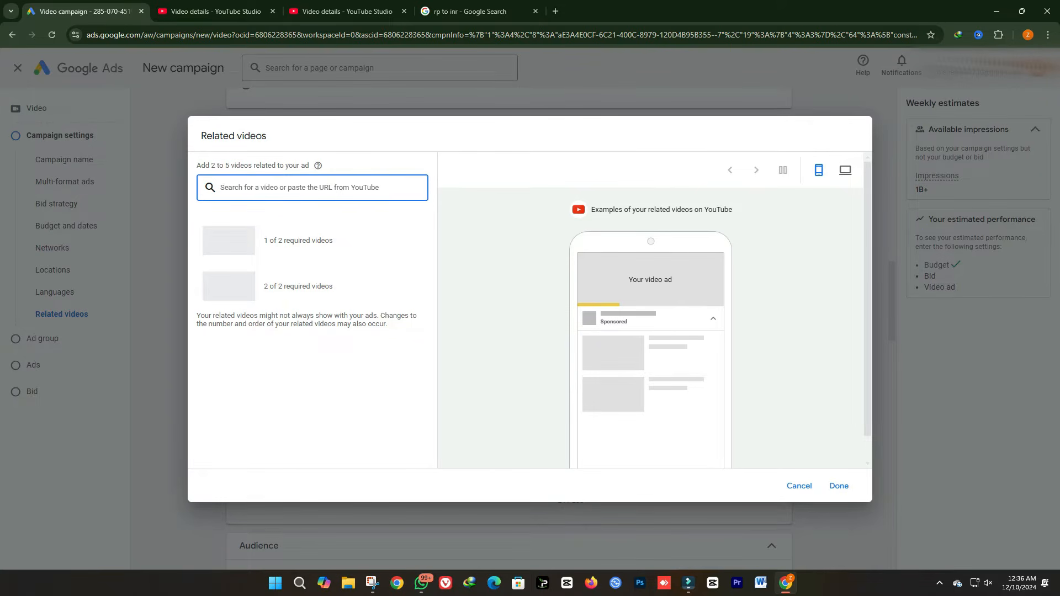
{"action": "type", "text": "zh k"}
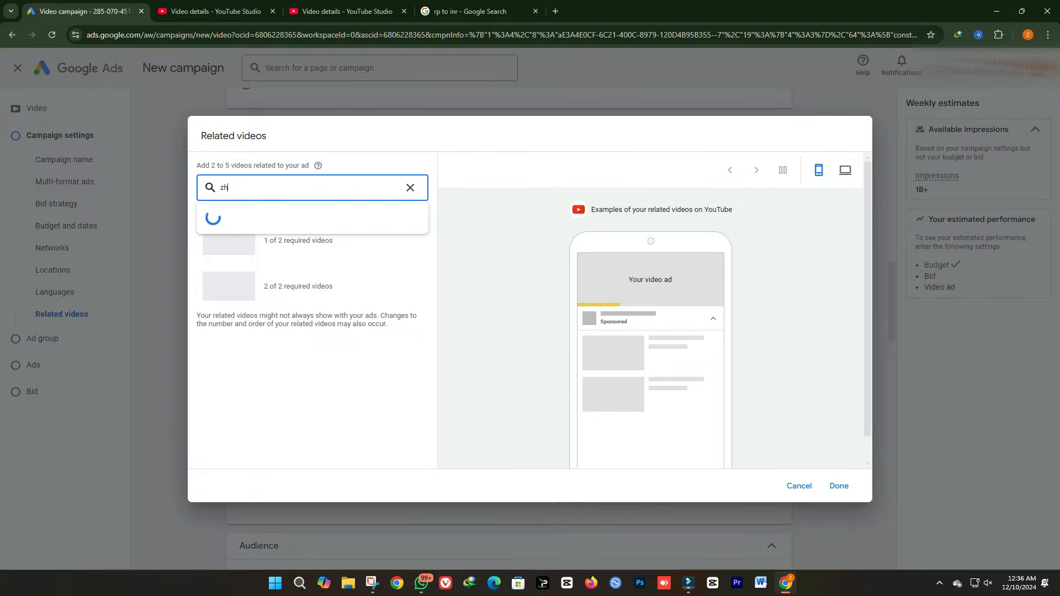
{"action": "key", "text": "BackSpace"}
{"action": "key", "text": "BackSpace"}
{"action": "type", "text": "k 360"}
{"action": "scroll", "coordinate": [309, 311], "scroll_direction": "down", "scroll_amount": 1}
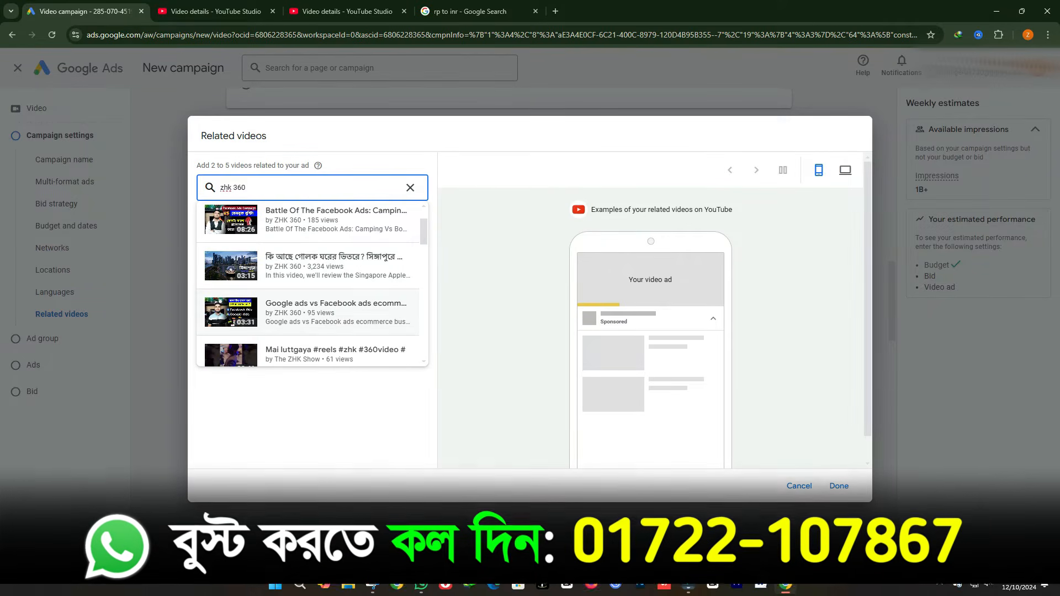
{"action": "left_click", "coordinate": [310, 313]}
Try to add ZHK 360's Singapore Apple Store review as the second related video and confirm the selection
{"action": "type", "text": "zhk 360"}
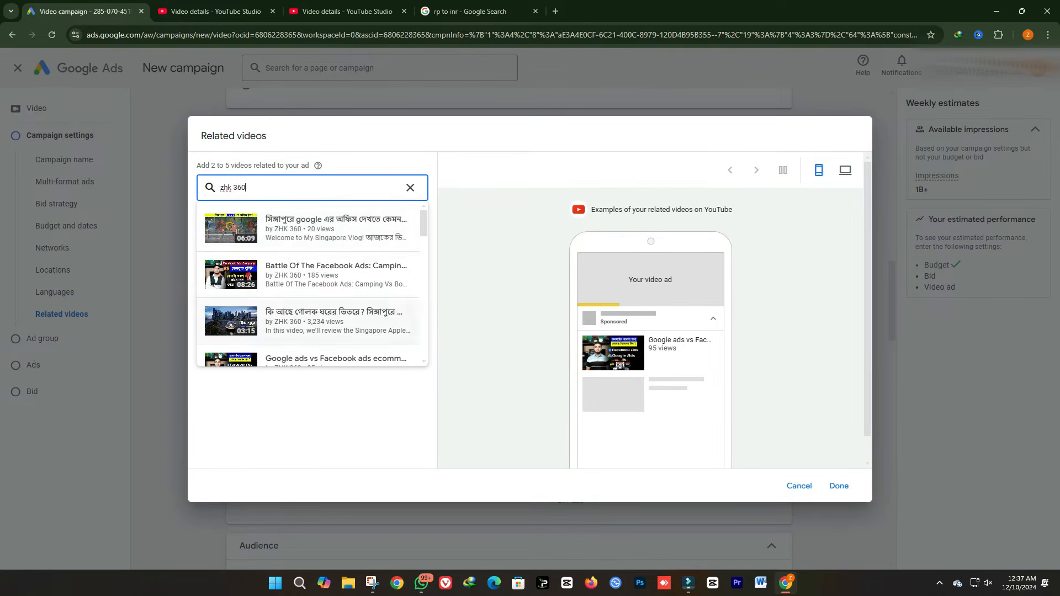
{"action": "left_click", "coordinate": [336, 321]}
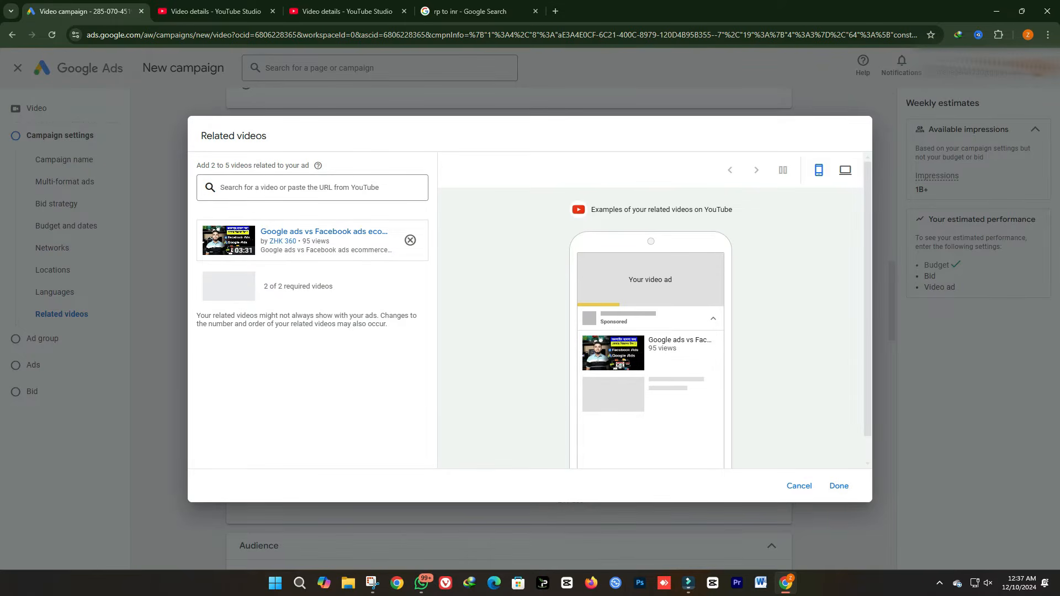
{"action": "left_click", "coordinate": [839, 486]}
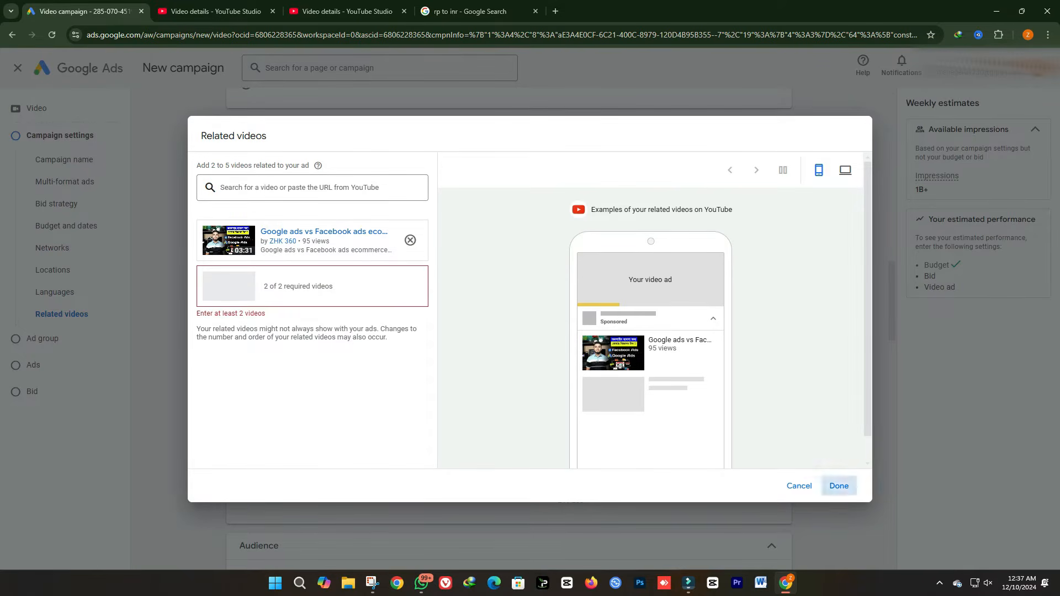
Search for "zhk 360", add "Facebook boost post | Facebook boost by bkash | Facebook ads" as the second related video, and confirm both videos
{"action": "left_click", "coordinate": [313, 187]}
{"action": "type", "text": "z"}
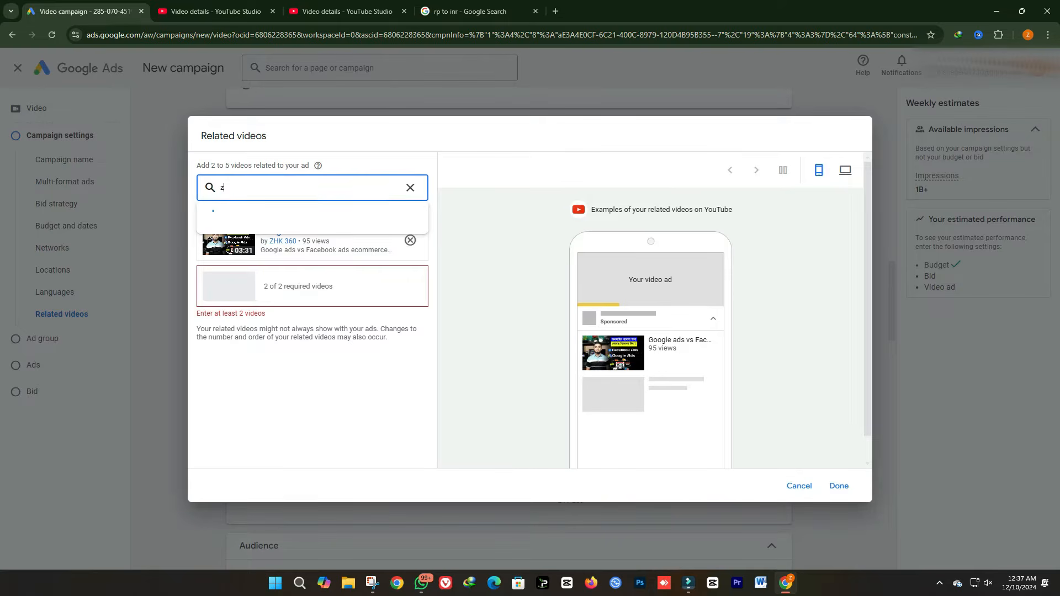
{"action": "type", "text": "hk 360"}
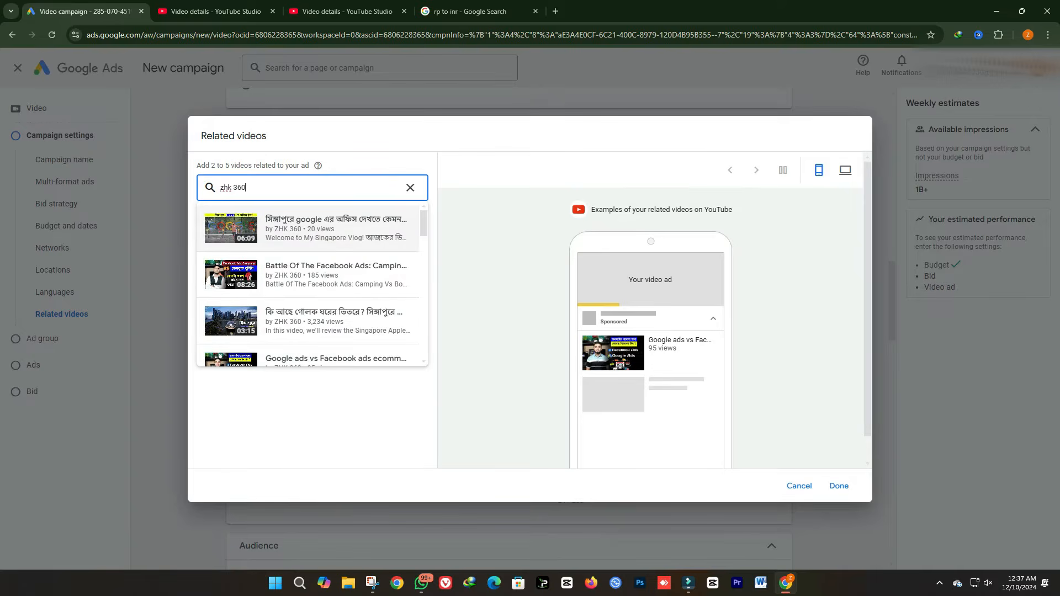
{"action": "scroll", "coordinate": [313, 287], "scroll_direction": "down", "scroll_amount": 3}
{"action": "left_click", "coordinate": [200, 325]}
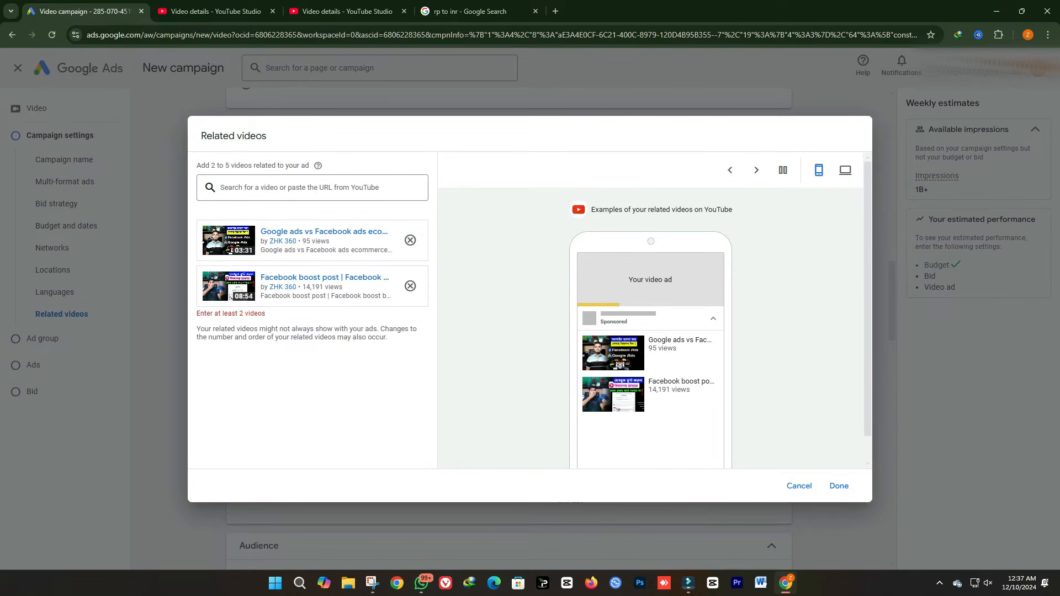
{"action": "left_click", "coordinate": [838, 486]}
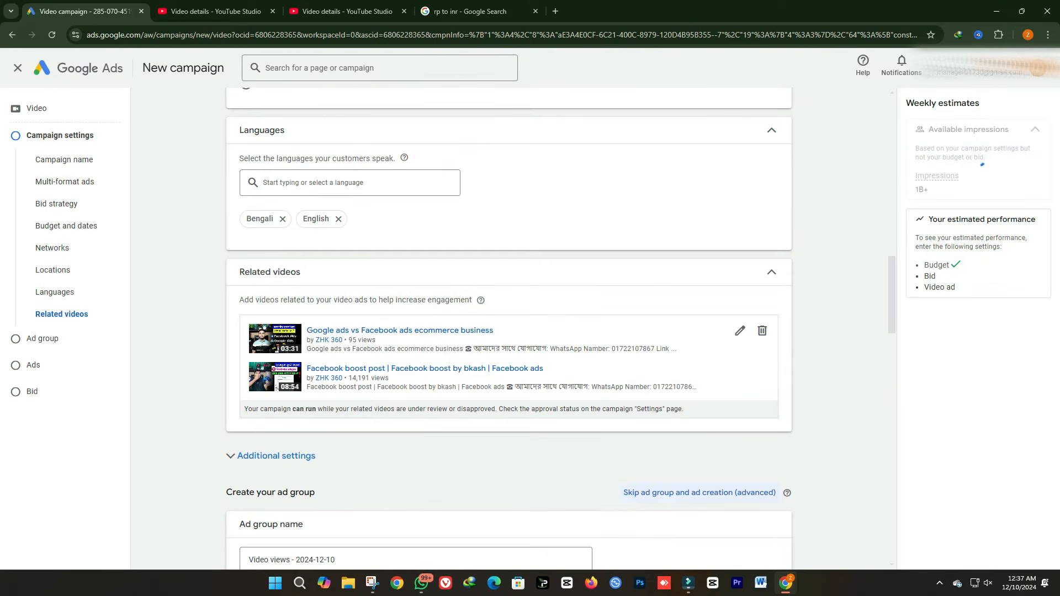
Set specific device targeting in the campaign's additional settings, excluding computers, tablets and TV screens so only mobile phones are targeted
{"action": "scroll", "coordinate": [535, 295], "scroll_direction": "down", "scroll_amount": 3}
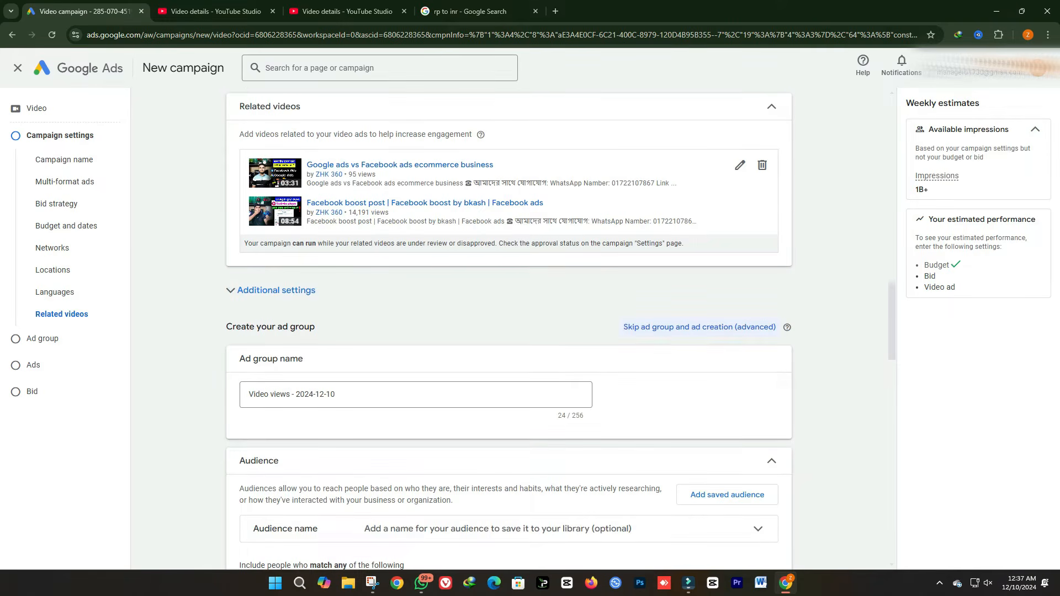
{"action": "left_click", "coordinate": [276, 291]}
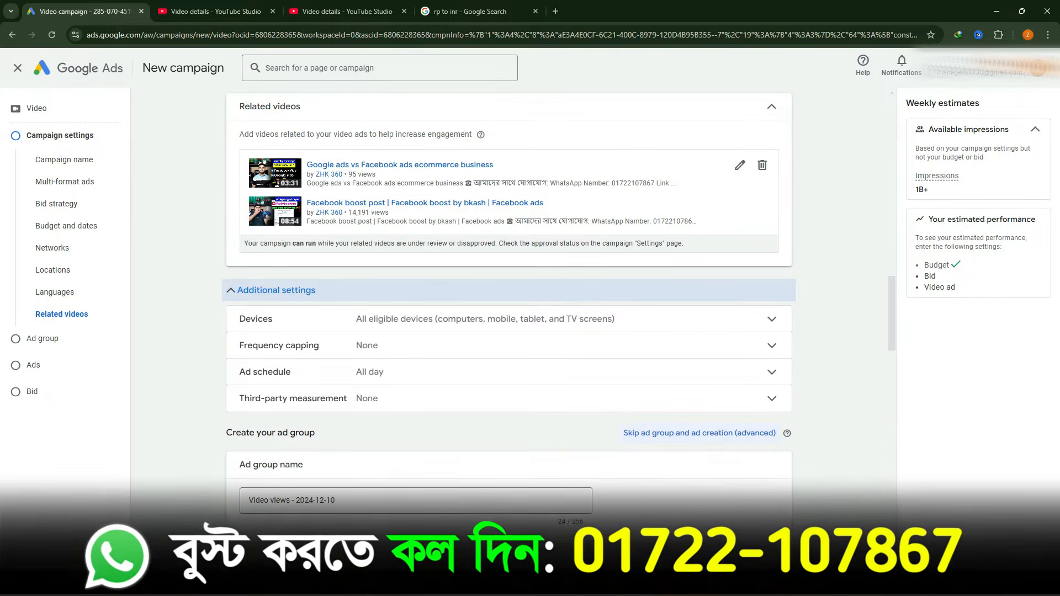
{"action": "scroll", "coordinate": [508, 317], "scroll_direction": "down", "scroll_amount": 1}
{"action": "left_click", "coordinate": [508, 264]}
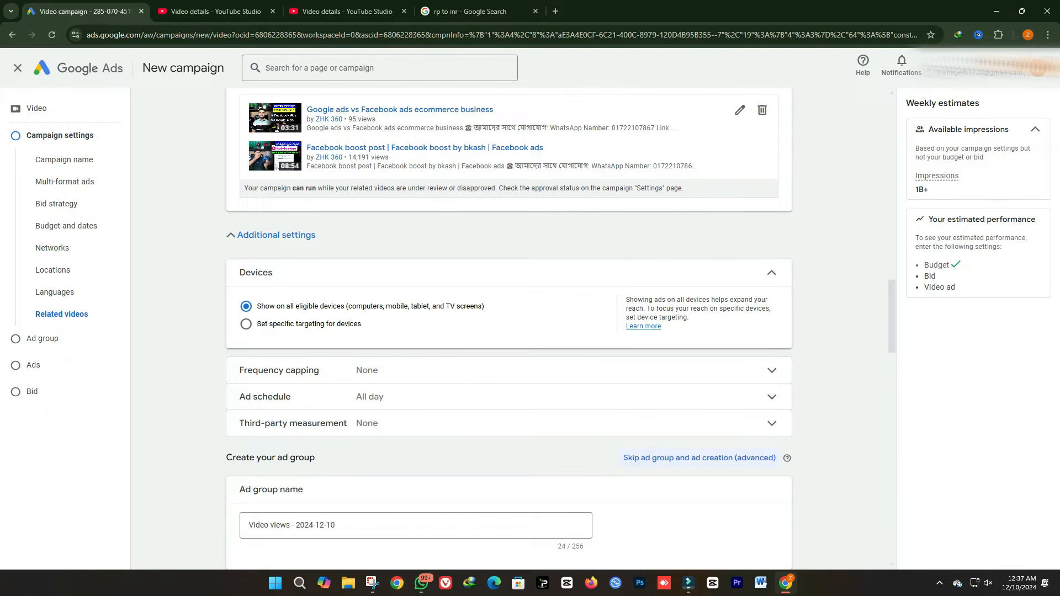
{"action": "left_click", "coordinate": [246, 324]}
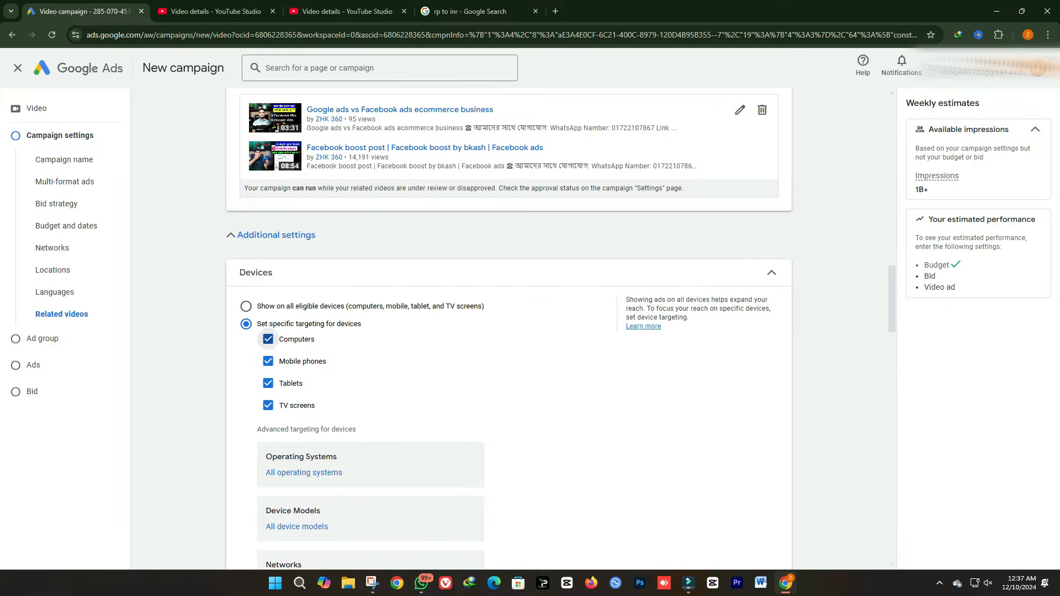
{"action": "left_click", "coordinate": [268, 339]}
{"action": "left_click", "coordinate": [268, 339]}
{"action": "left_click", "coordinate": [268, 405]}
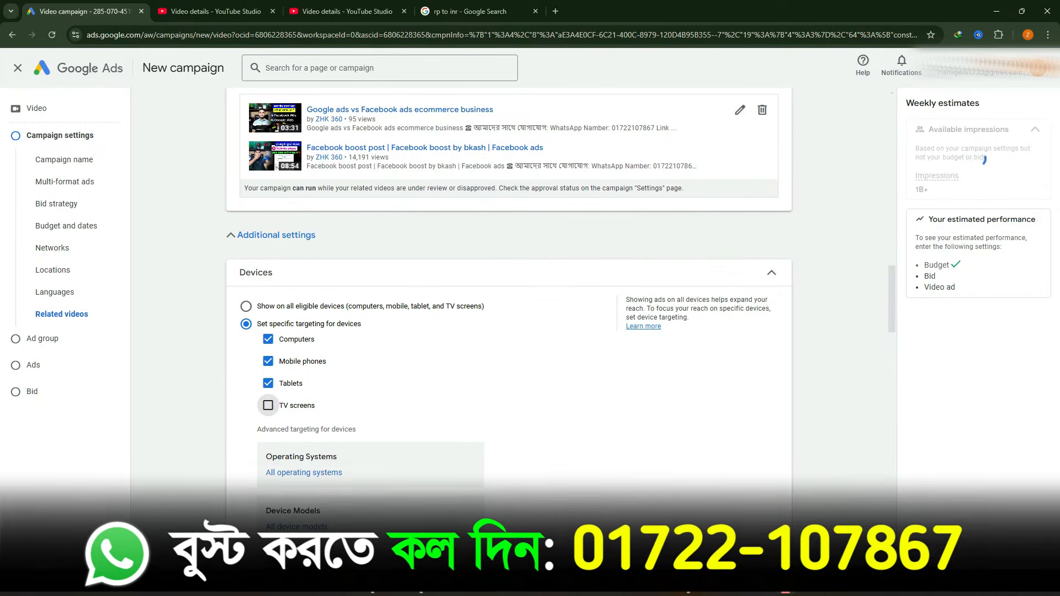
{"action": "left_click", "coordinate": [268, 383]}
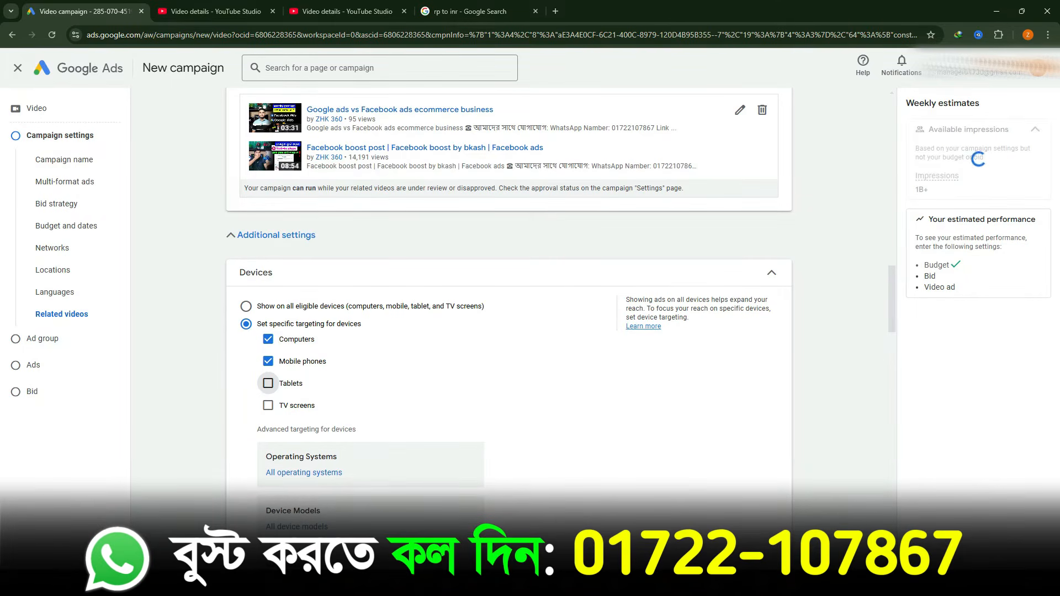
{"action": "left_click", "coordinate": [268, 339]}
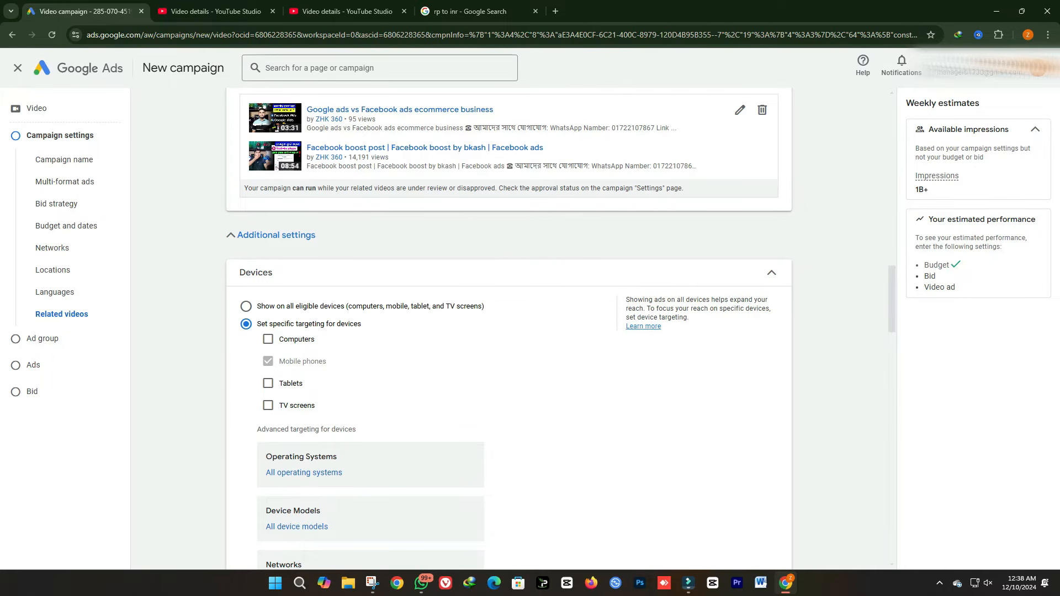
View the available operating systems for device targeting and close the list without selecting any
{"action": "scroll", "coordinate": [331, 442], "scroll_direction": "down", "scroll_amount": 1}
{"action": "left_click", "coordinate": [304, 418]}
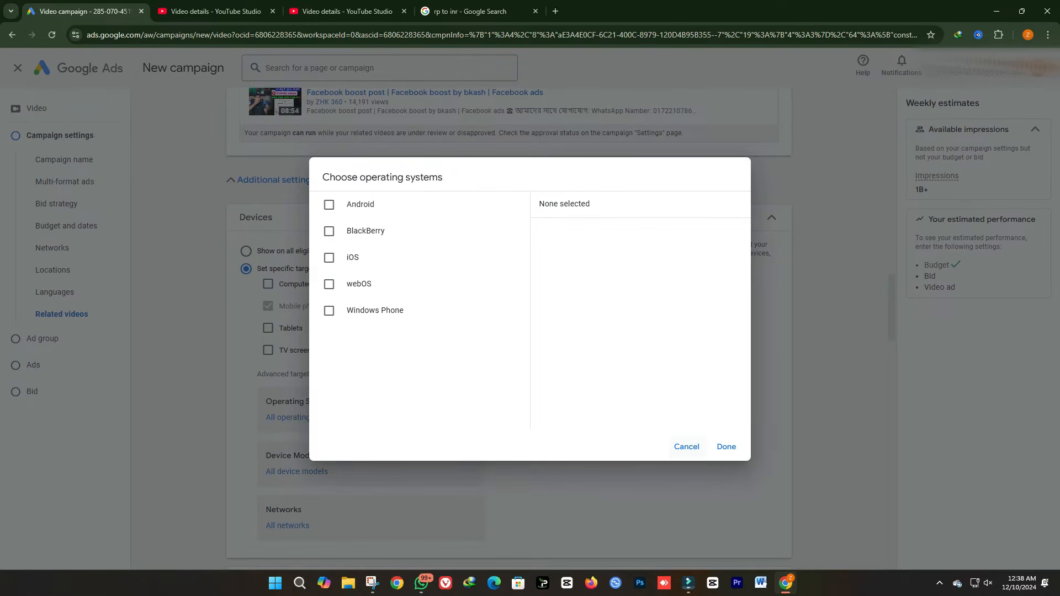
{"action": "left_click", "coordinate": [687, 446]}
Try limiting device targeting to the Bangladesh mobile networks Banglalink, Grameenphone and Robi
{"action": "scroll", "coordinate": [387, 469], "scroll_direction": "down", "scroll_amount": 1}
{"action": "left_click", "coordinate": [288, 471]}
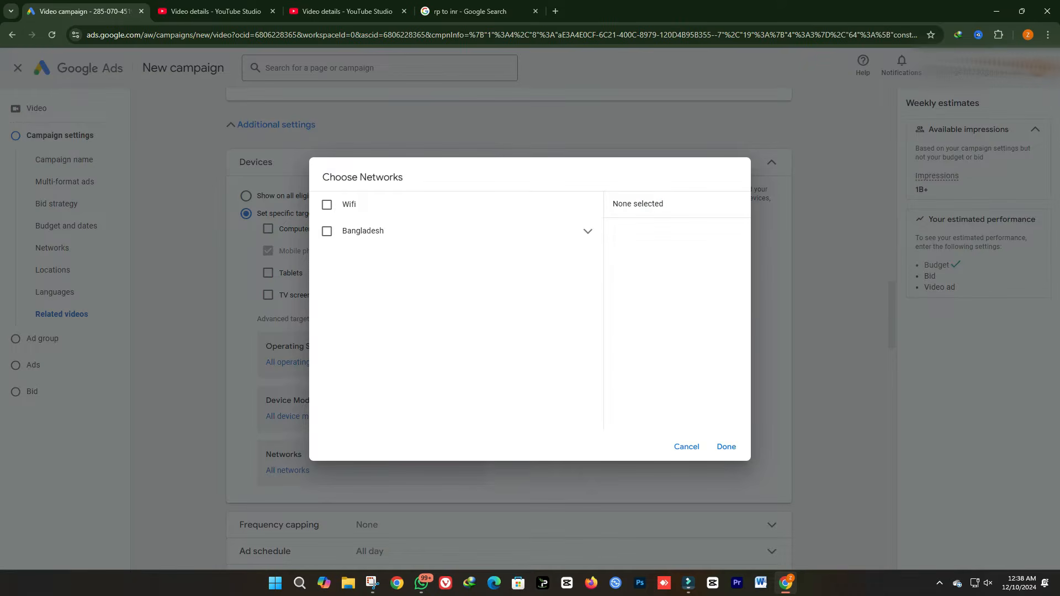
{"action": "left_click", "coordinate": [326, 231]}
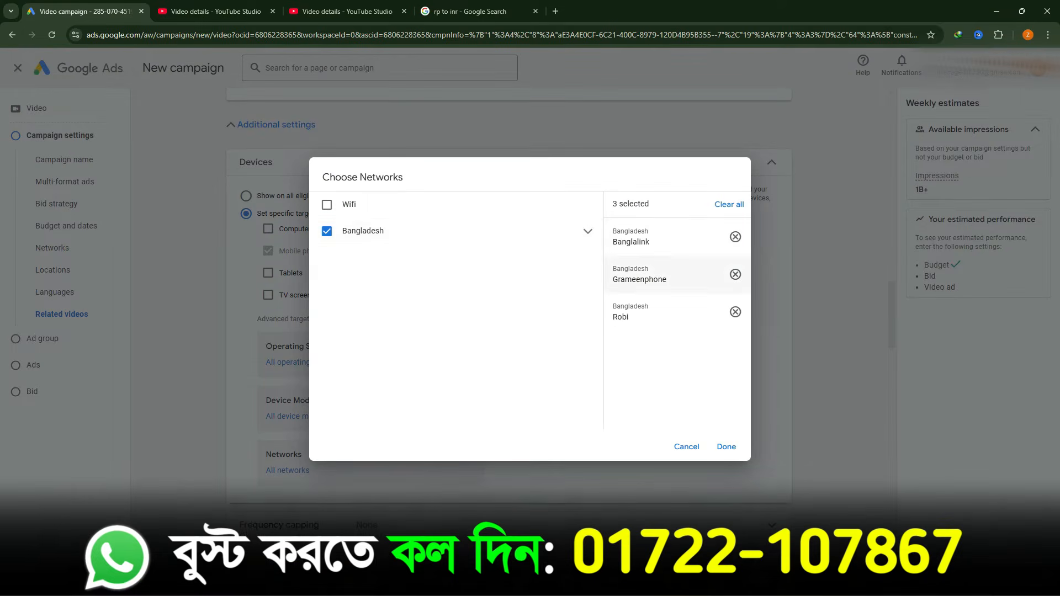
{"action": "left_click_drag", "start_coordinate": [690, 279], "coordinate": [611, 279]}
{"action": "left_click_drag", "start_coordinate": [690, 317], "coordinate": [599, 318]}
{"action": "left_click_drag", "start_coordinate": [733, 237], "coordinate": [694, 242]}
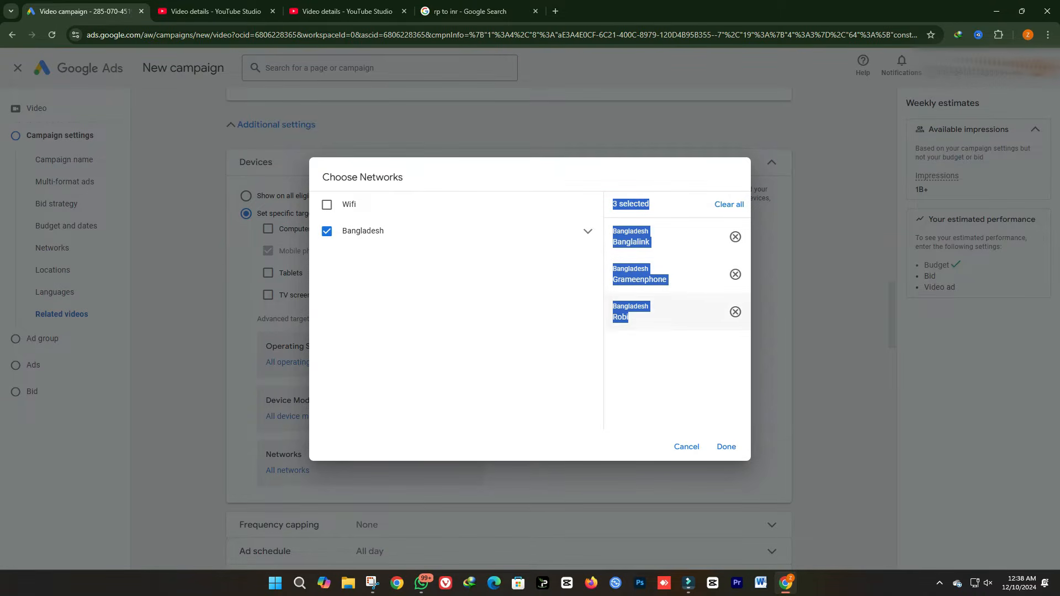
{"action": "left_click", "coordinate": [694, 280]}
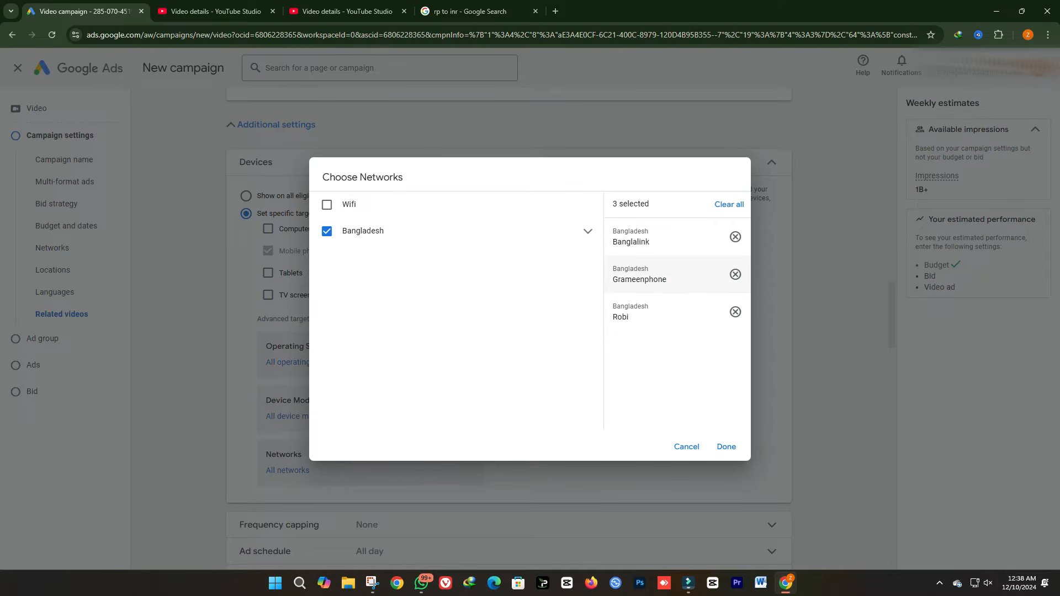
{"action": "left_click_drag", "start_coordinate": [670, 280], "coordinate": [612, 267]}
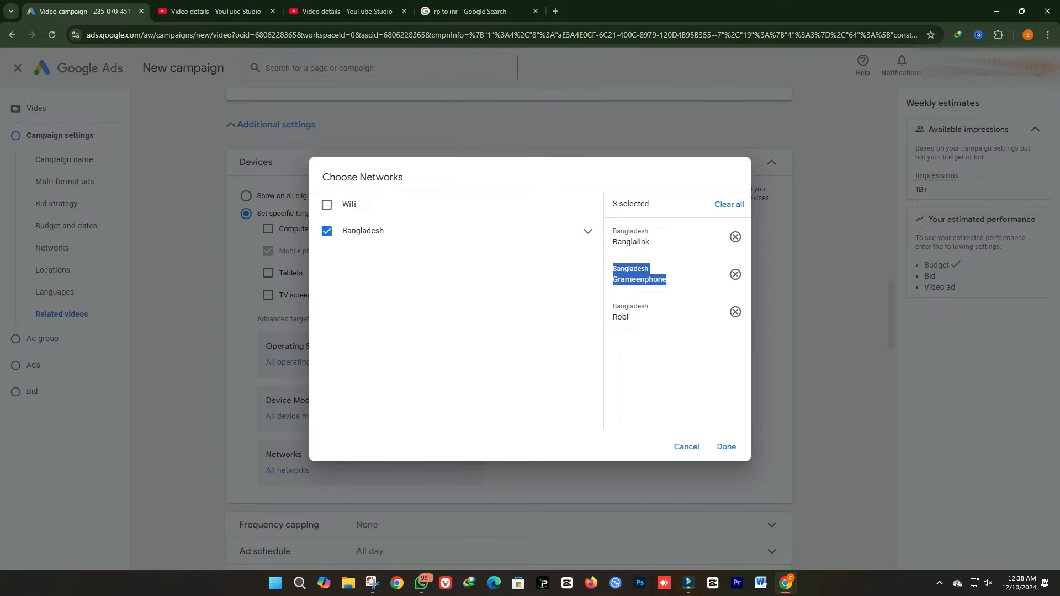
{"action": "left_click", "coordinate": [687, 447]}
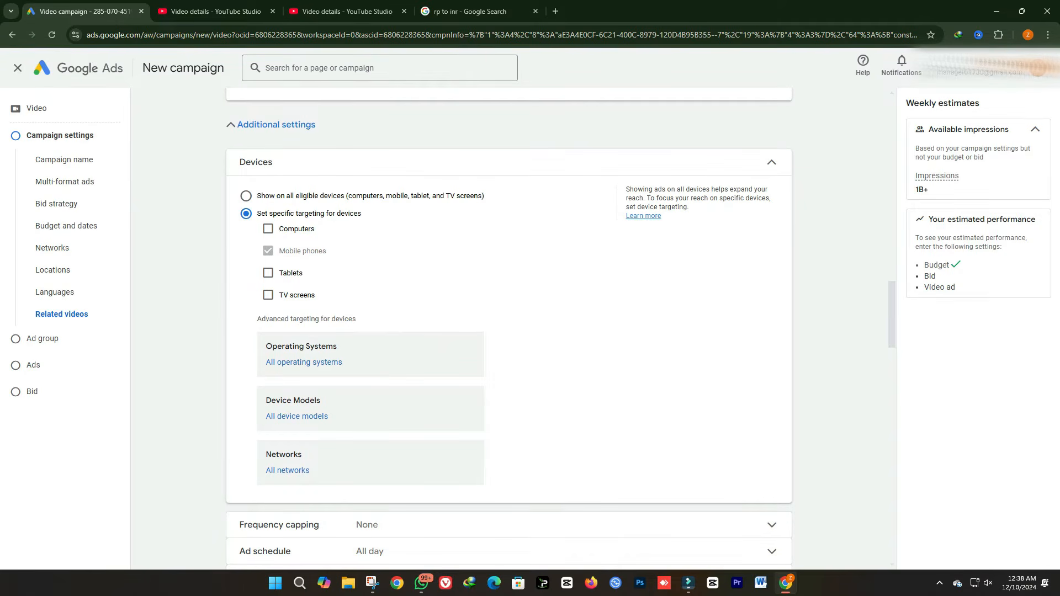
Try limiting the operating system targeting to Android, clear that choice and cancel the selection
{"action": "left_click", "coordinate": [303, 362]}
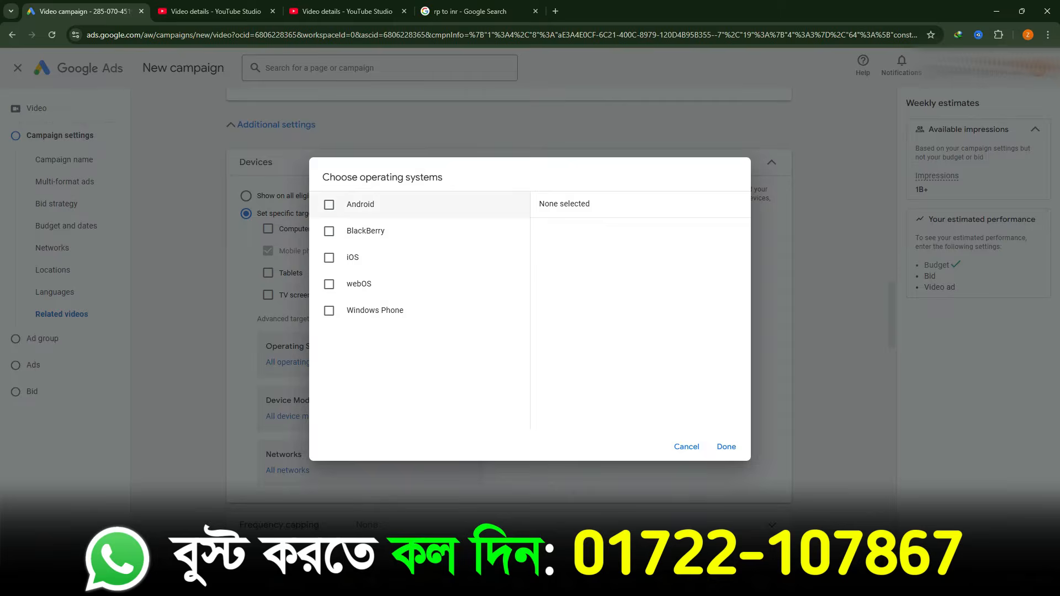
{"action": "left_click", "coordinate": [364, 204]}
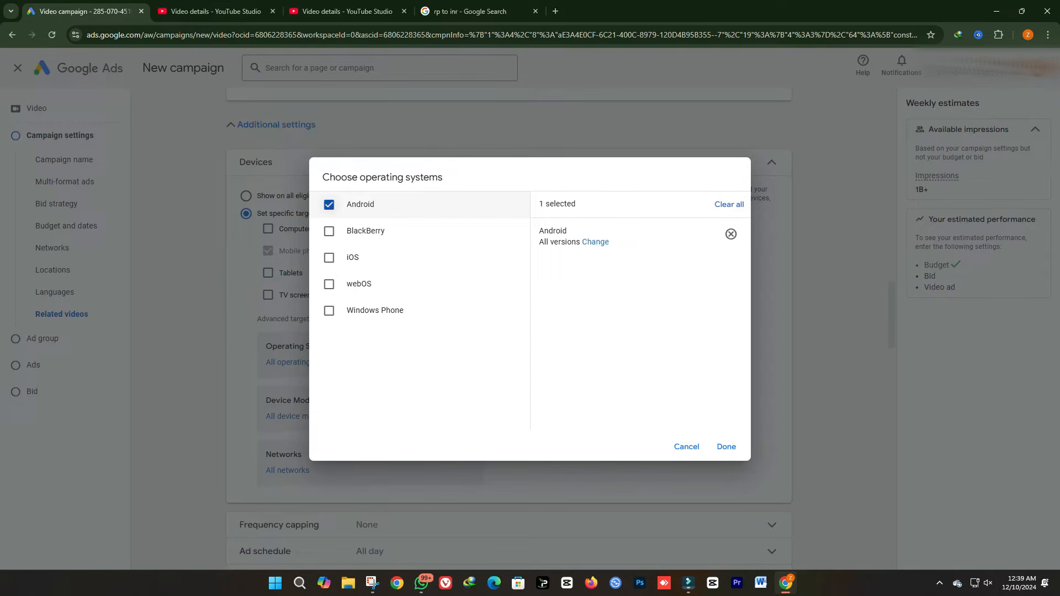
{"action": "left_click", "coordinate": [329, 204]}
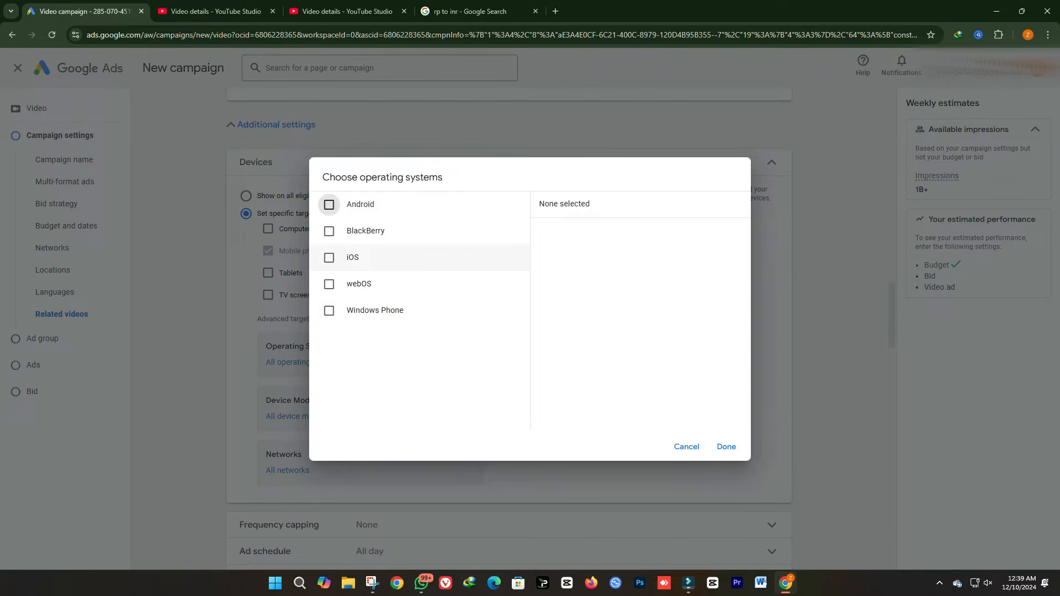
{"action": "left_click", "coordinate": [686, 446]}
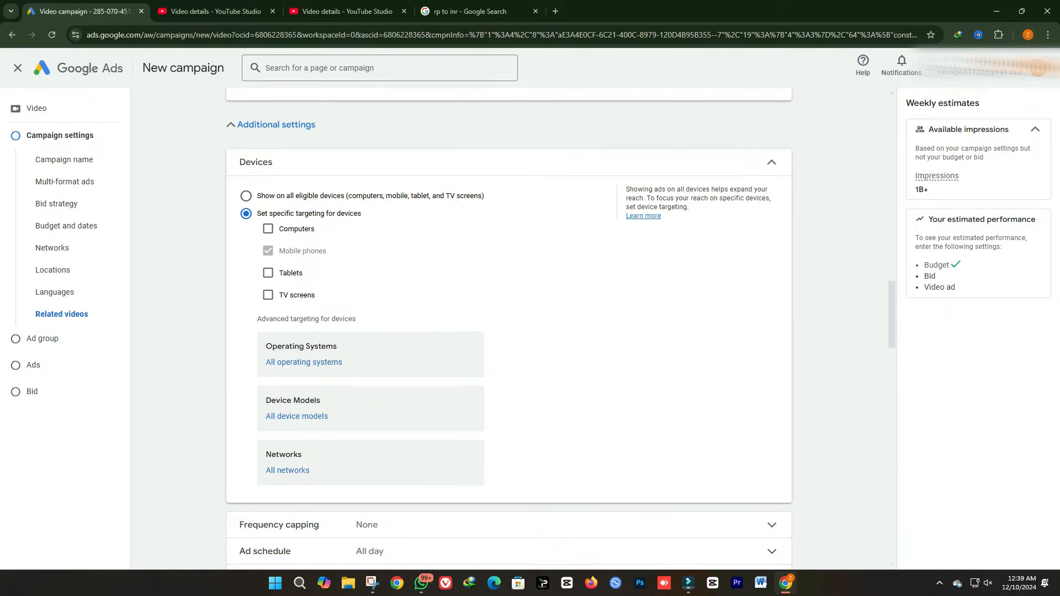
Include computers, tablets and TV screens in the campaign's specific device targeting along with mobile phones
{"action": "left_click", "coordinate": [267, 228]}
{"action": "left_click", "coordinate": [268, 272]}
{"action": "left_click", "coordinate": [268, 295]}
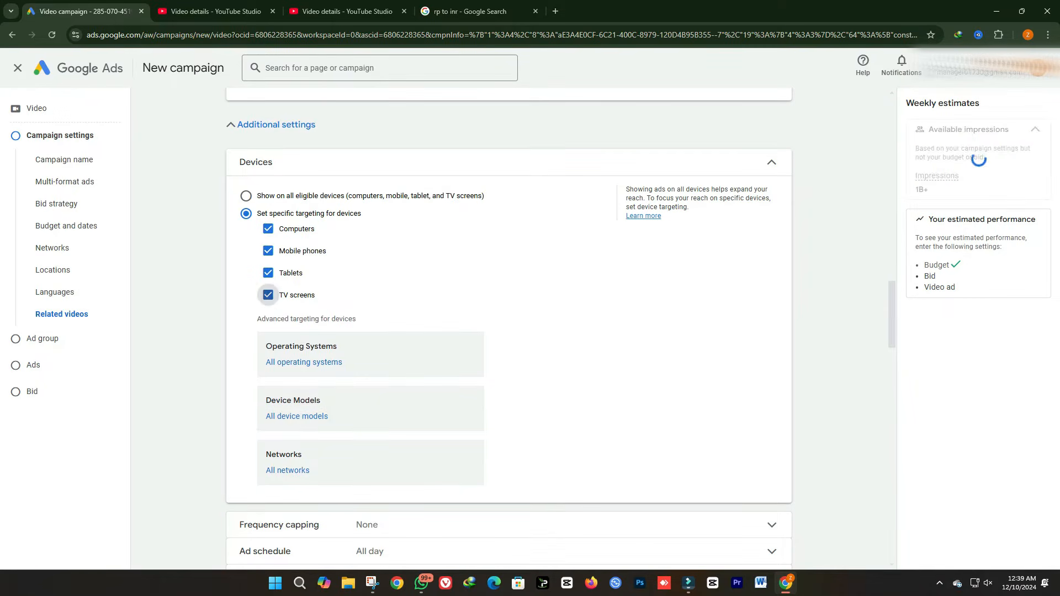
Look through the Android phone brands available for device model targeting
{"action": "left_click", "coordinate": [296, 416]}
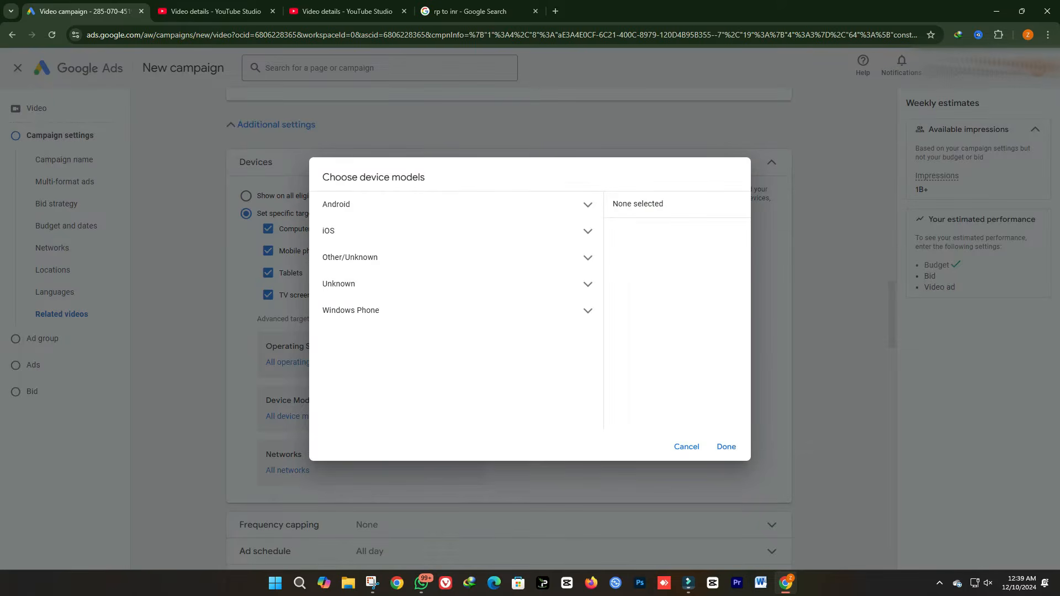
{"action": "left_click", "coordinate": [587, 205]}
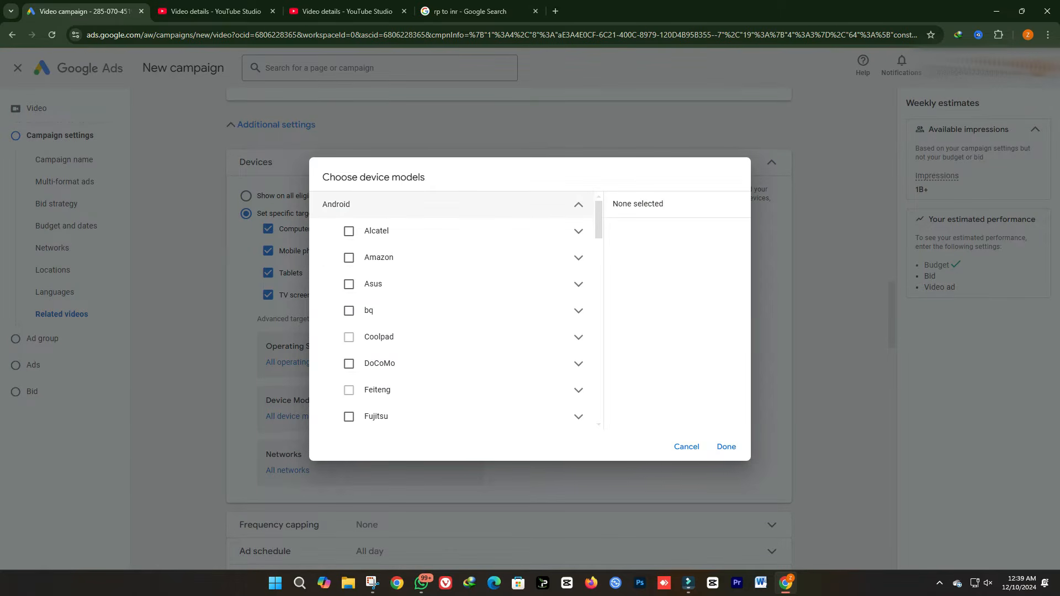
{"action": "scroll", "coordinate": [386, 309], "scroll_direction": "down", "scroll_amount": 5}
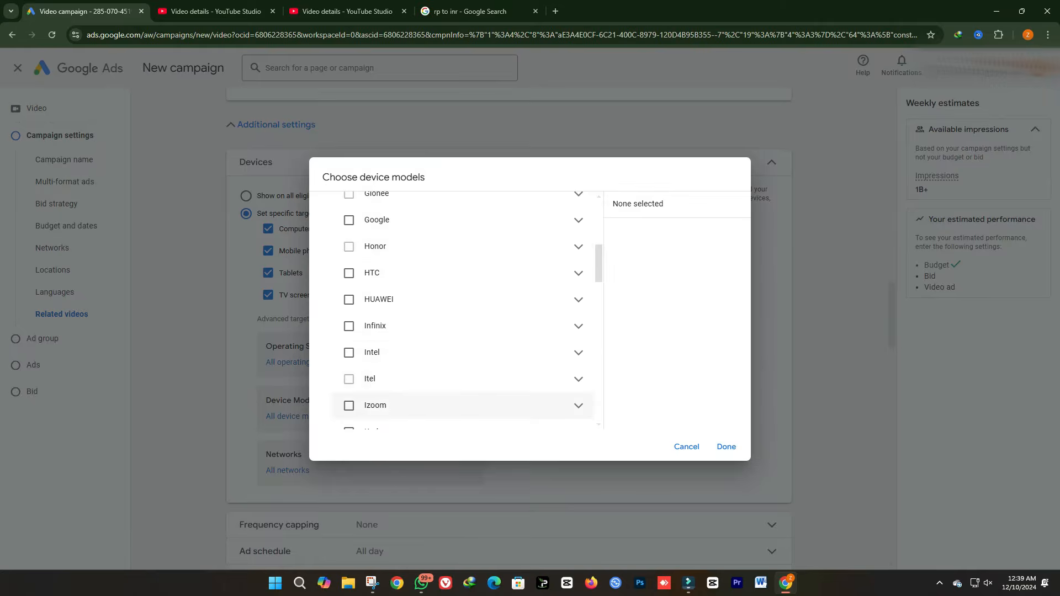
{"action": "scroll", "coordinate": [464, 398], "scroll_direction": "down", "scroll_amount": 6}
{"action": "scroll", "coordinate": [464, 400], "scroll_direction": "down", "scroll_amount": 5}
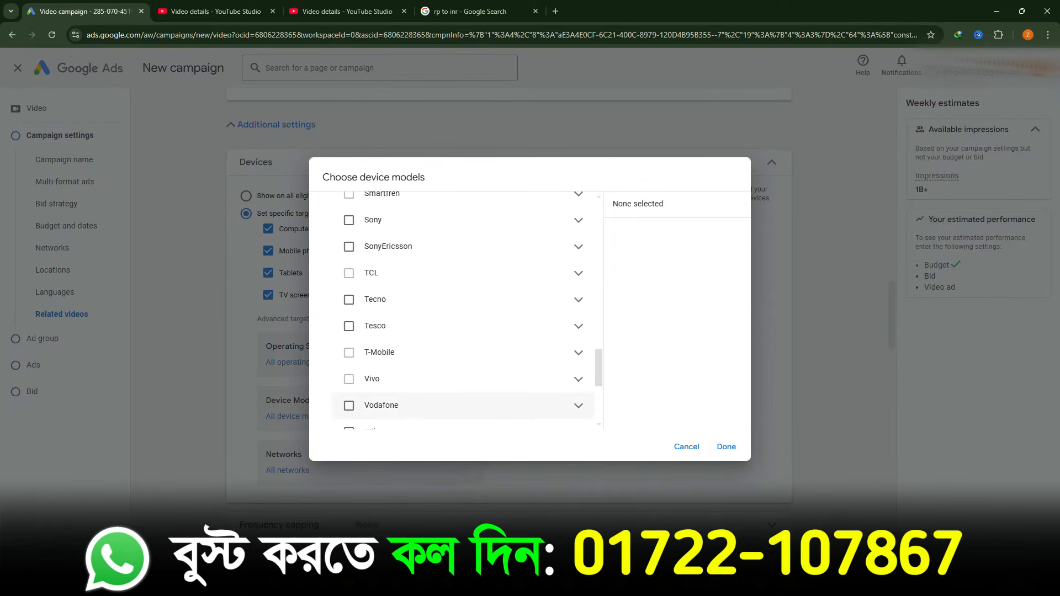
{"action": "scroll", "coordinate": [464, 405], "scroll_direction": "down", "scroll_amount": 3}
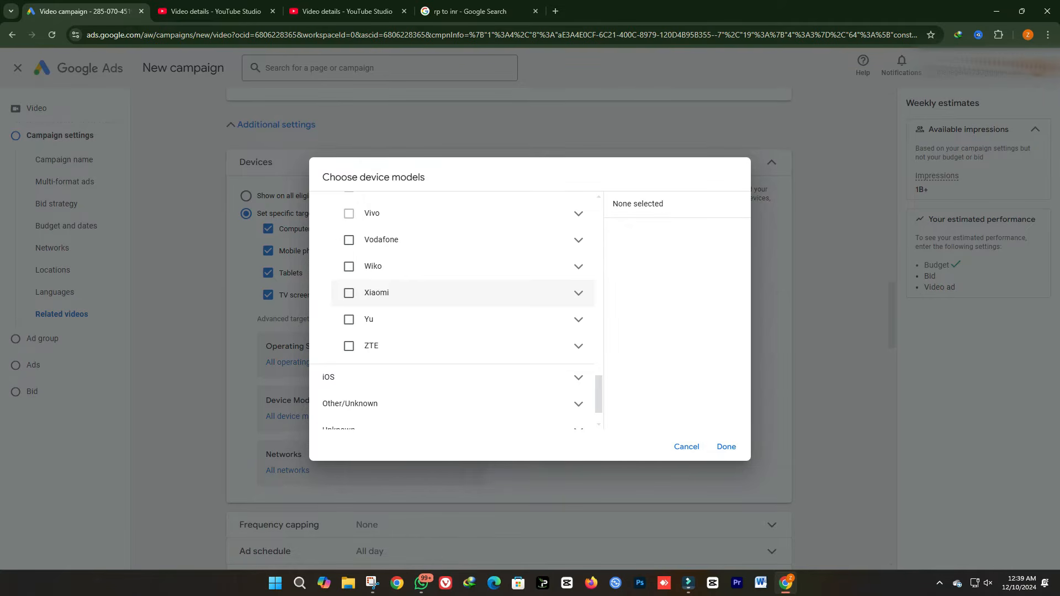
Examine the individual Xiaomi models offered for targeting and return to the other Android brands
{"action": "left_click", "coordinate": [578, 294]}
{"action": "scroll", "coordinate": [475, 343], "scroll_direction": "down", "scroll_amount": 1}
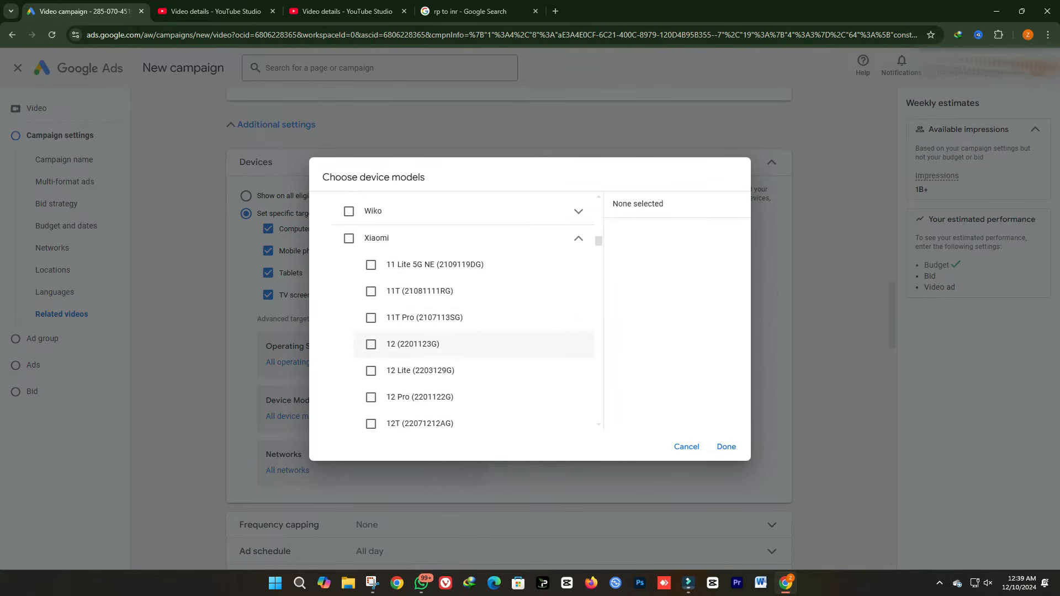
{"action": "scroll", "coordinate": [475, 354], "scroll_direction": "down", "scroll_amount": 4}
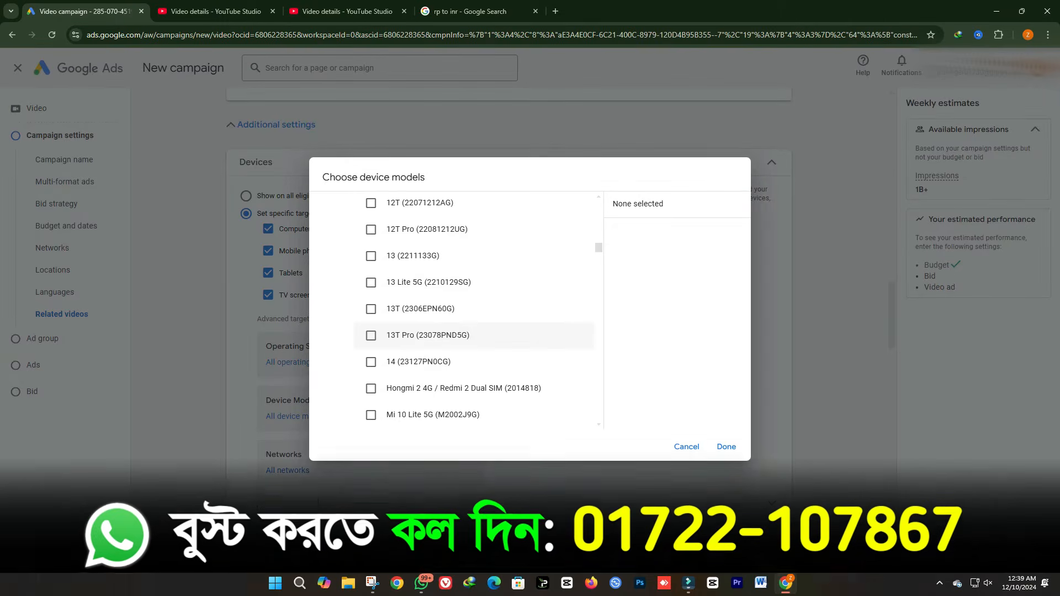
{"action": "scroll", "coordinate": [475, 331], "scroll_direction": "down", "scroll_amount": 2}
{"action": "scroll", "coordinate": [475, 343], "scroll_direction": "down", "scroll_amount": 15}
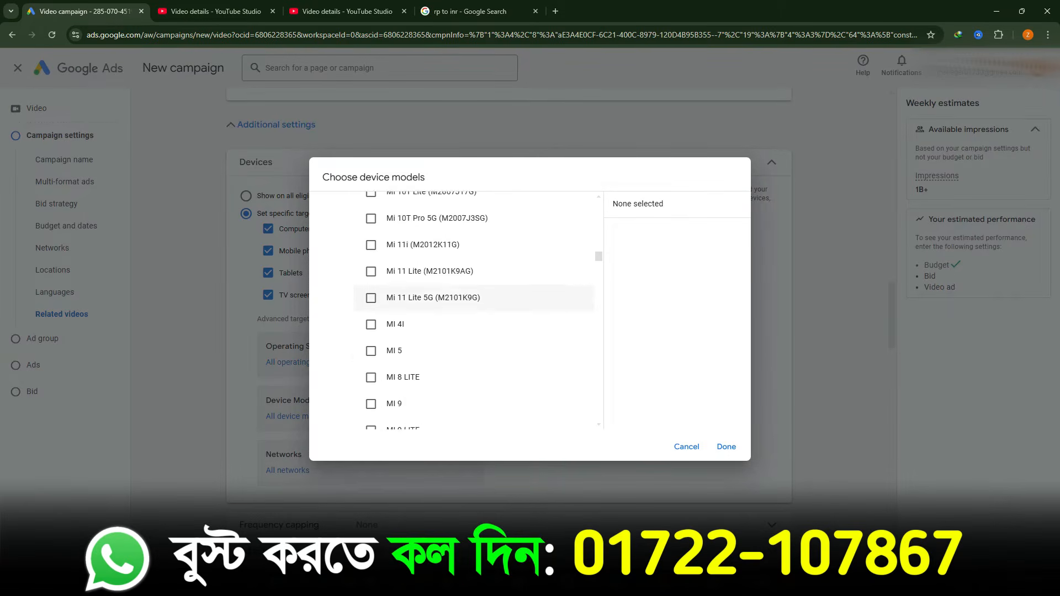
{"action": "scroll", "coordinate": [475, 355], "scroll_direction": "down", "scroll_amount": 20}
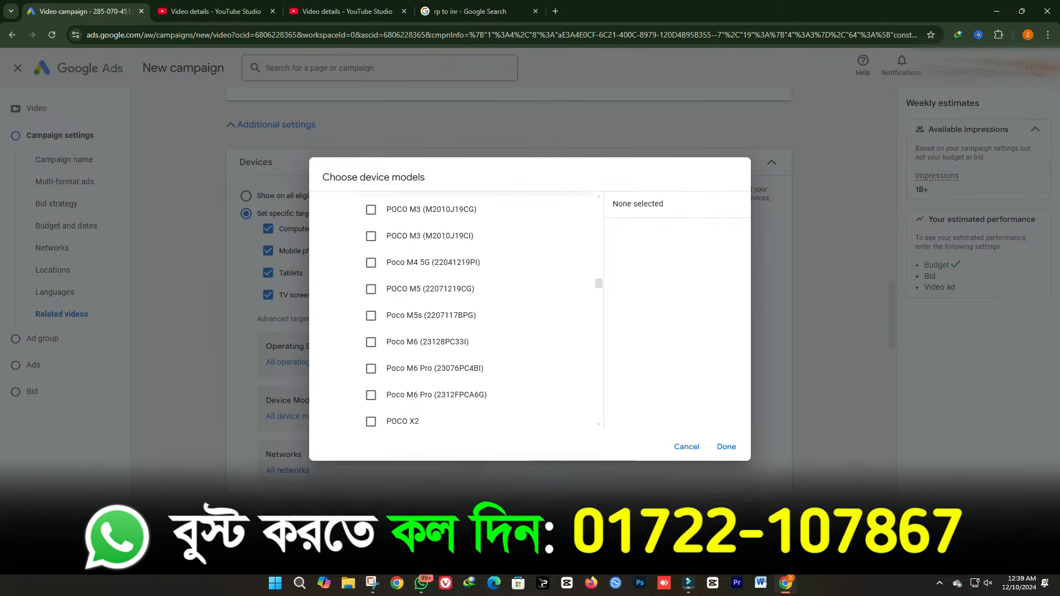
{"action": "scroll", "coordinate": [475, 355], "scroll_direction": "down", "scroll_amount": 20}
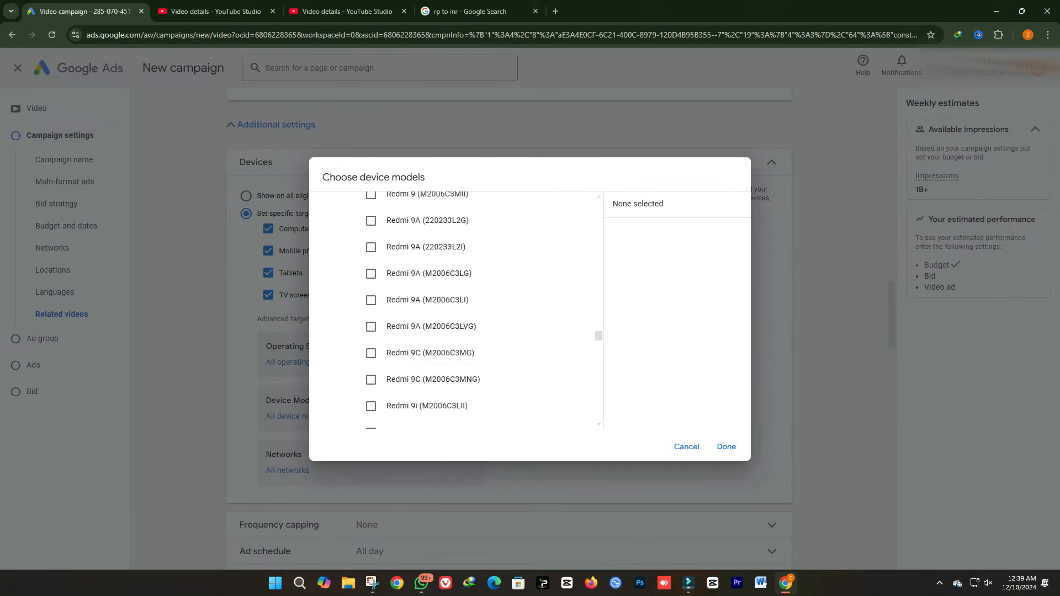
{"action": "scroll", "coordinate": [475, 355], "scroll_direction": "down", "scroll_amount": 5}
{"action": "scroll", "coordinate": [475, 415], "scroll_direction": "up", "scroll_amount": 15}
{"action": "scroll", "coordinate": [475, 415], "scroll_direction": "up", "scroll_amount": 10}
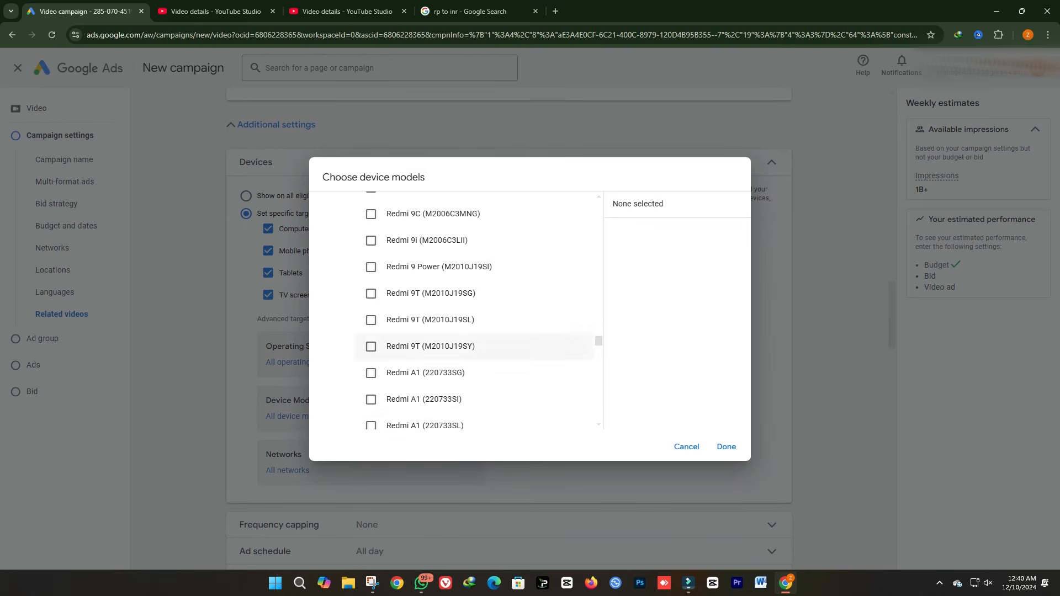
{"action": "scroll", "coordinate": [475, 415], "scroll_direction": "up", "scroll_amount": 8}
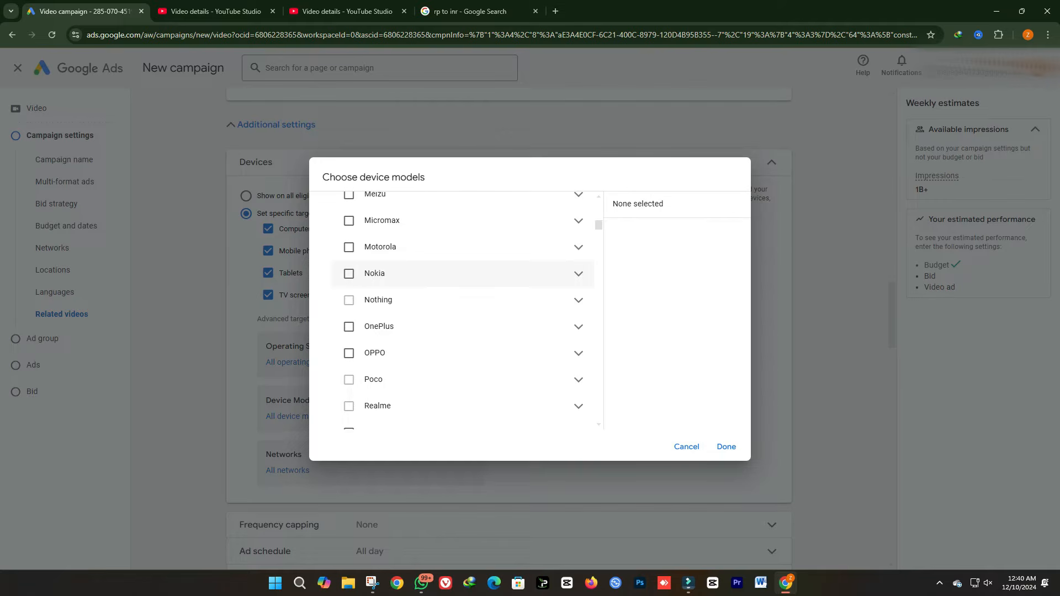
View the Nokia and OnePlus models available for targeting, leaving no OnePlus device selected
{"action": "left_click", "coordinate": [579, 274]}
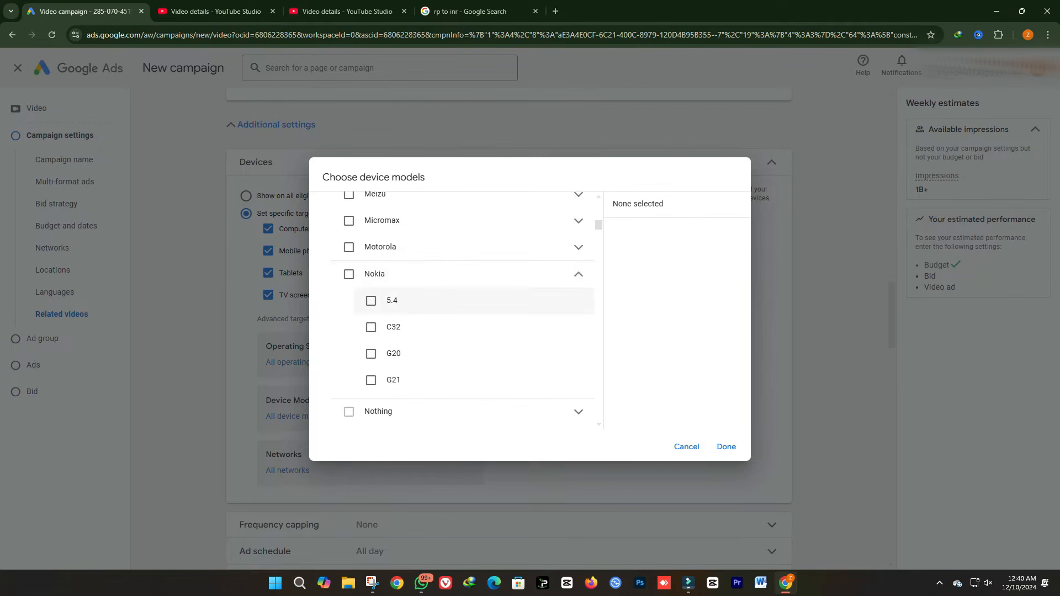
{"action": "scroll", "coordinate": [553, 277], "scroll_direction": "down", "scroll_amount": 3}
{"action": "scroll", "coordinate": [470, 379], "scroll_direction": "up", "scroll_amount": 2}
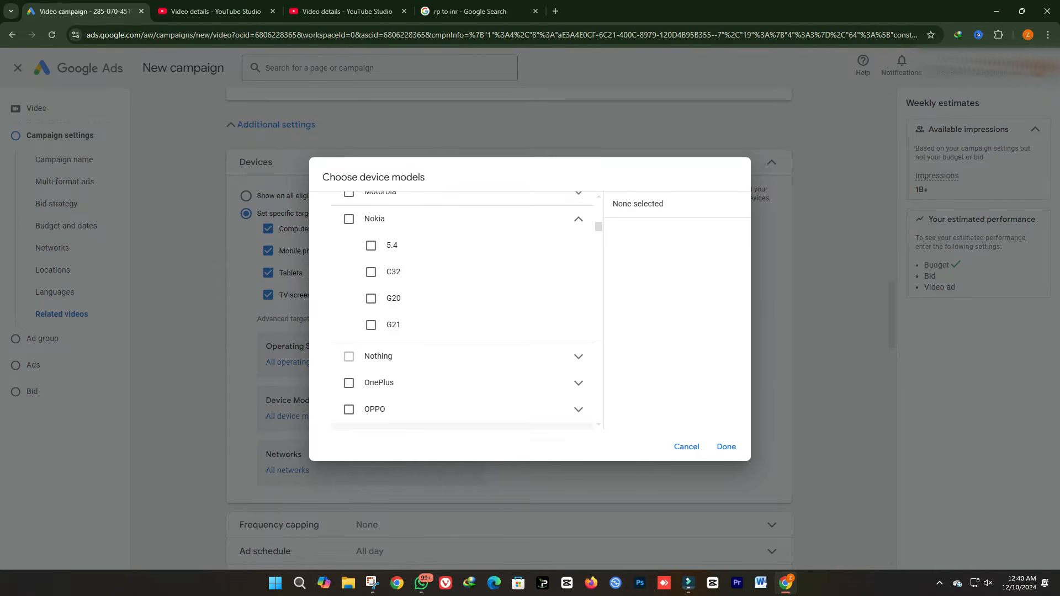
{"action": "scroll", "coordinate": [469, 324], "scroll_direction": "down", "scroll_amount": 2}
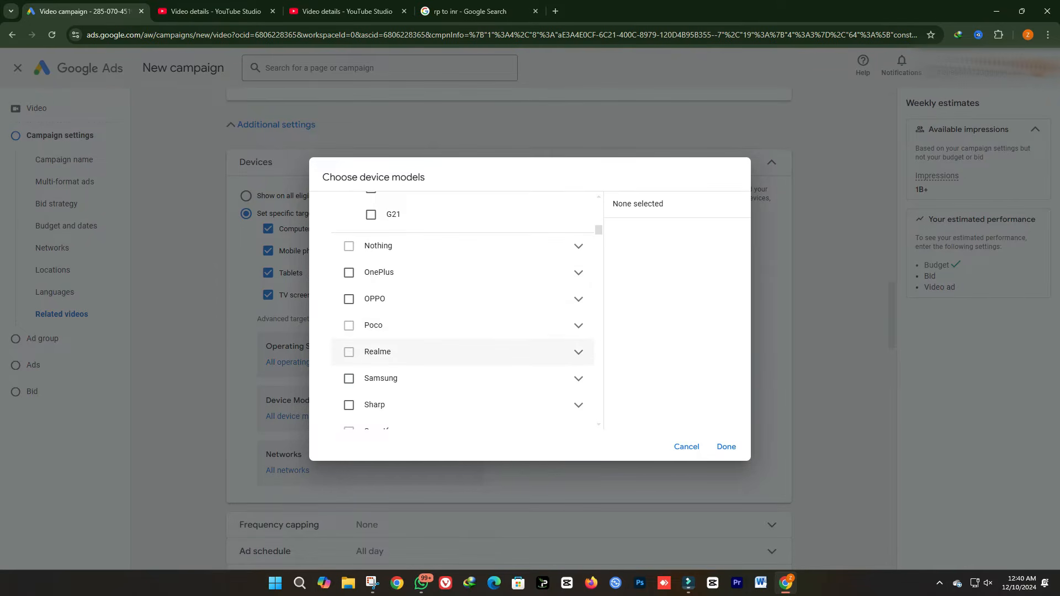
{"action": "left_click", "coordinate": [349, 272]}
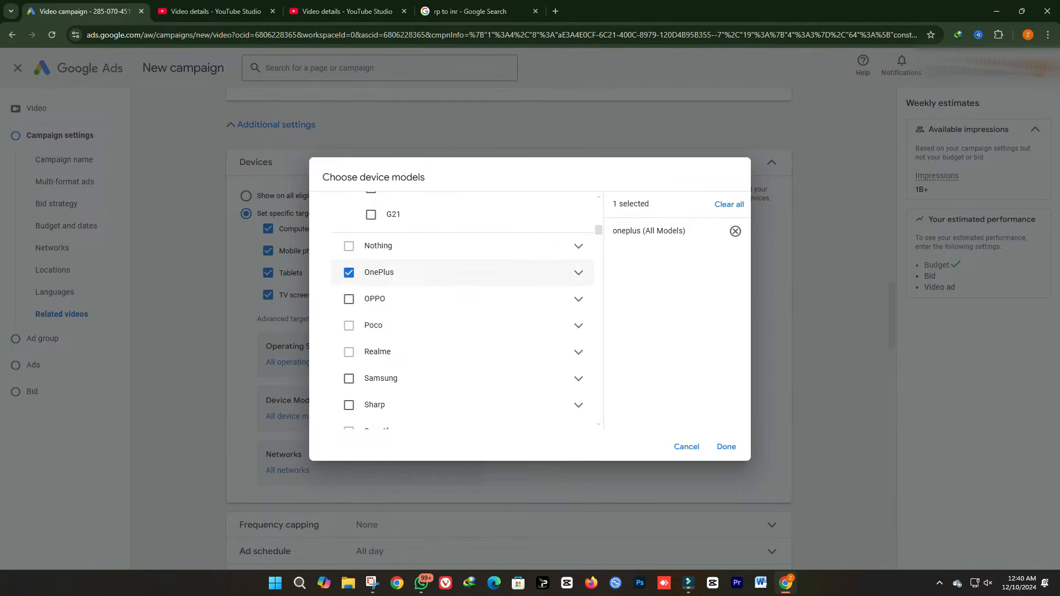
{"action": "left_click", "coordinate": [349, 272]}
{"action": "left_click", "coordinate": [578, 273]}
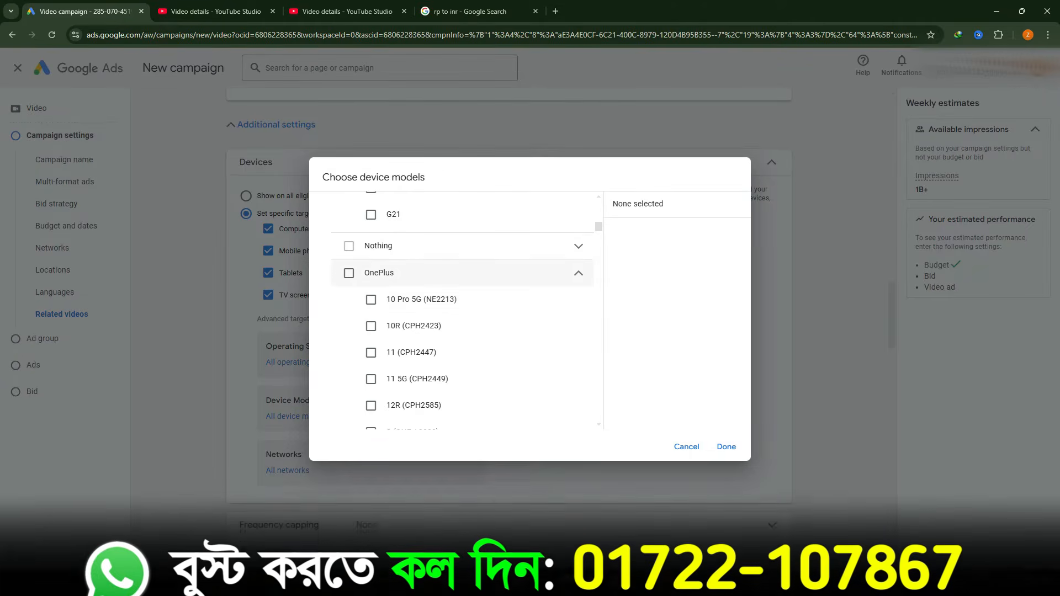
{"action": "scroll", "coordinate": [464, 308], "scroll_direction": "down", "scroll_amount": 10}
{"action": "scroll", "coordinate": [463, 308], "scroll_direction": "down", "scroll_amount": 5}
{"action": "scroll", "coordinate": [464, 364], "scroll_direction": "up", "scroll_amount": 6}
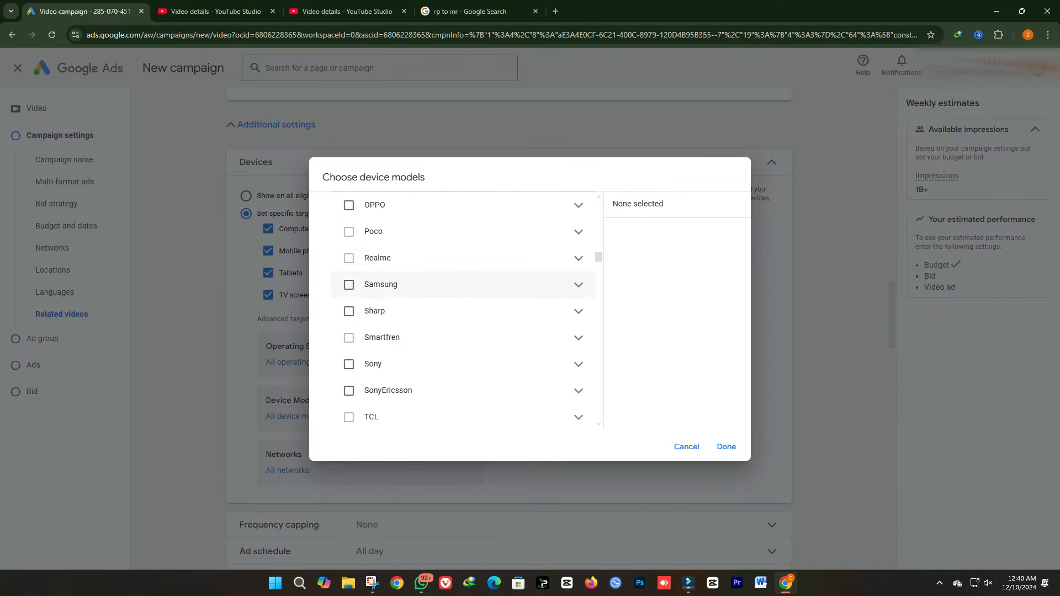
View the Samsung Galaxy models available for targeting and cancel the device model selection without choosing any
{"action": "left_click", "coordinate": [578, 285]}
{"action": "scroll", "coordinate": [530, 362], "scroll_direction": "down", "scroll_amount": 8}
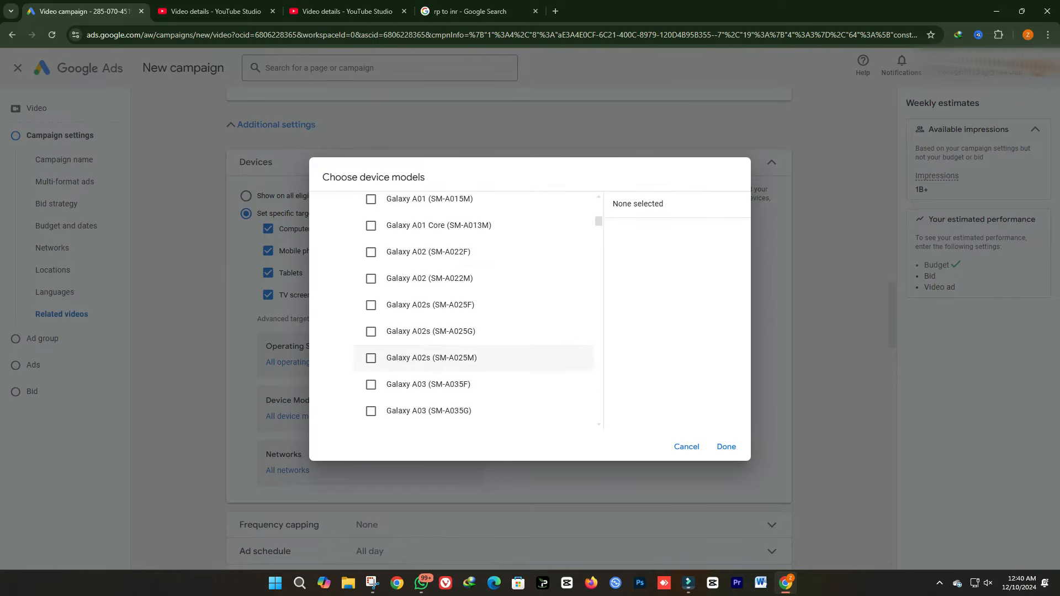
{"action": "scroll", "coordinate": [474, 373], "scroll_direction": "down", "scroll_amount": 2}
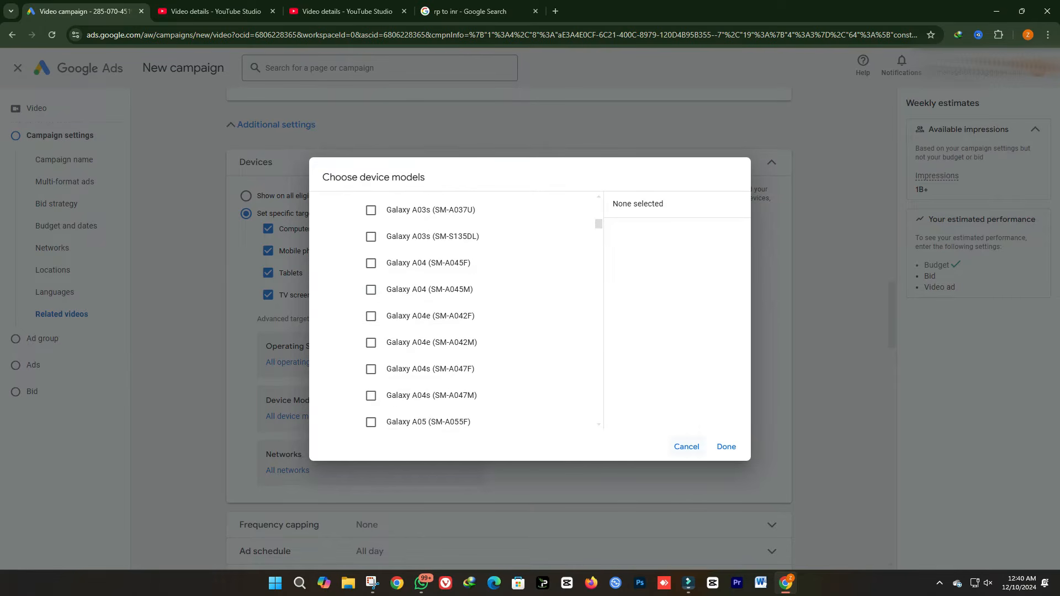
{"action": "left_click", "coordinate": [686, 447]}
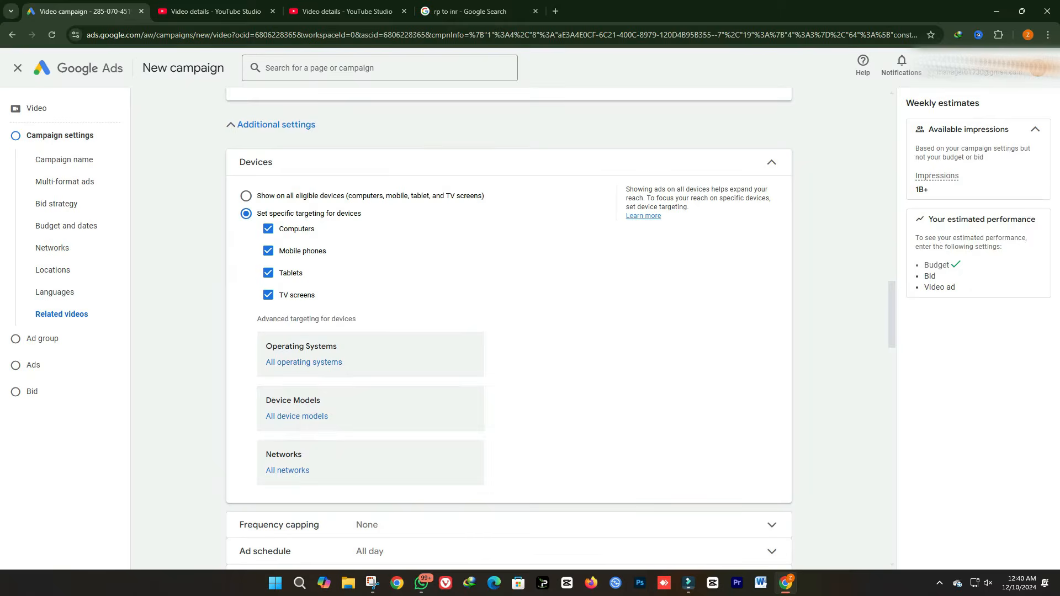
{"action": "left_click", "coordinate": [371, 410]}
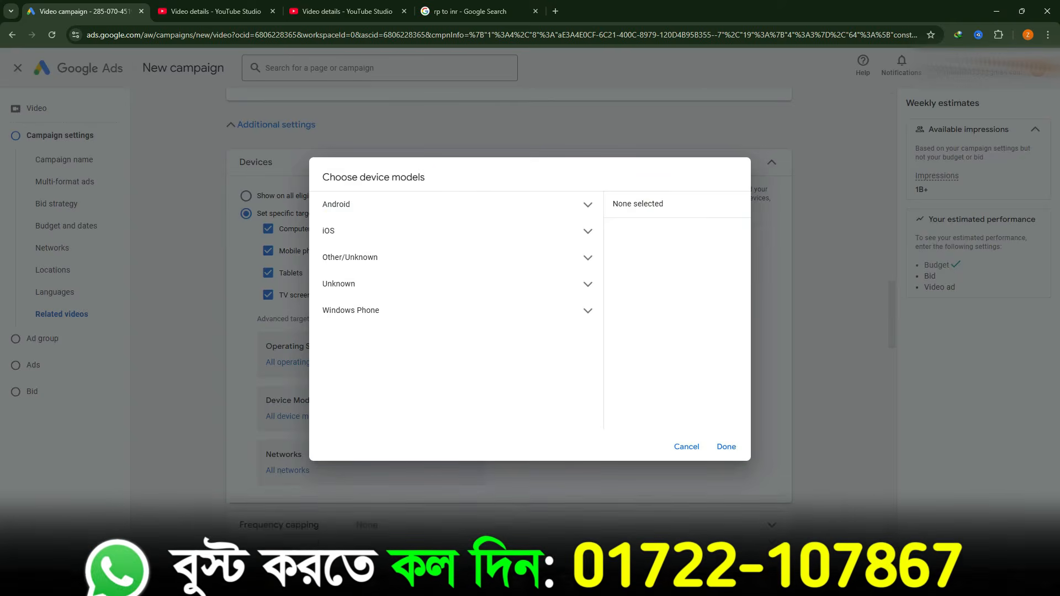
{"action": "left_click", "coordinate": [687, 447]}
Cap the campaign's impression frequency at 2 per day in the frequency capping settings
{"action": "scroll", "coordinate": [686, 447], "scroll_direction": "down", "scroll_amount": 3}
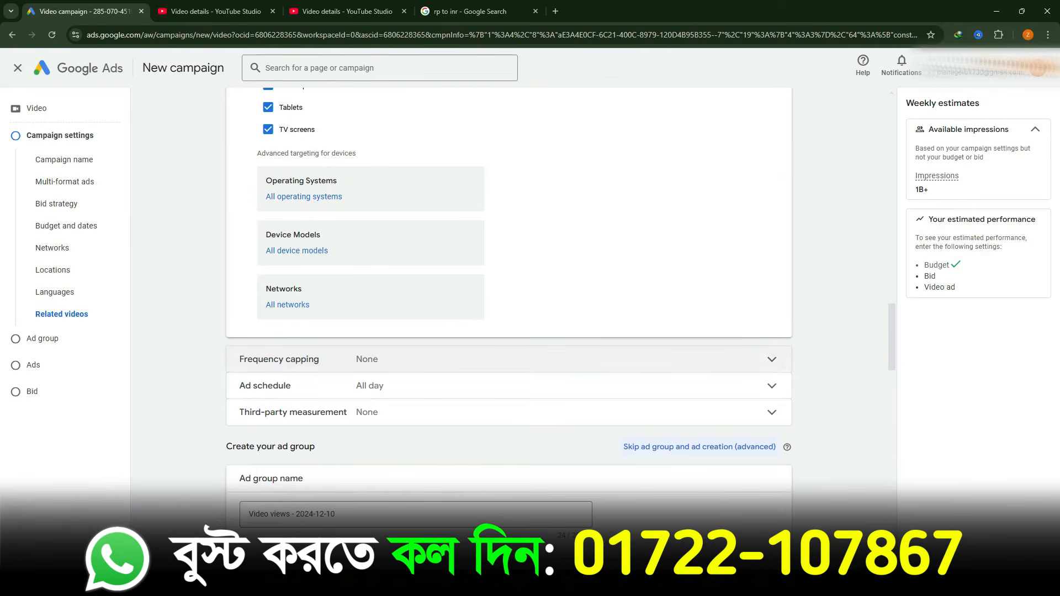
{"action": "left_click", "coordinate": [686, 359]}
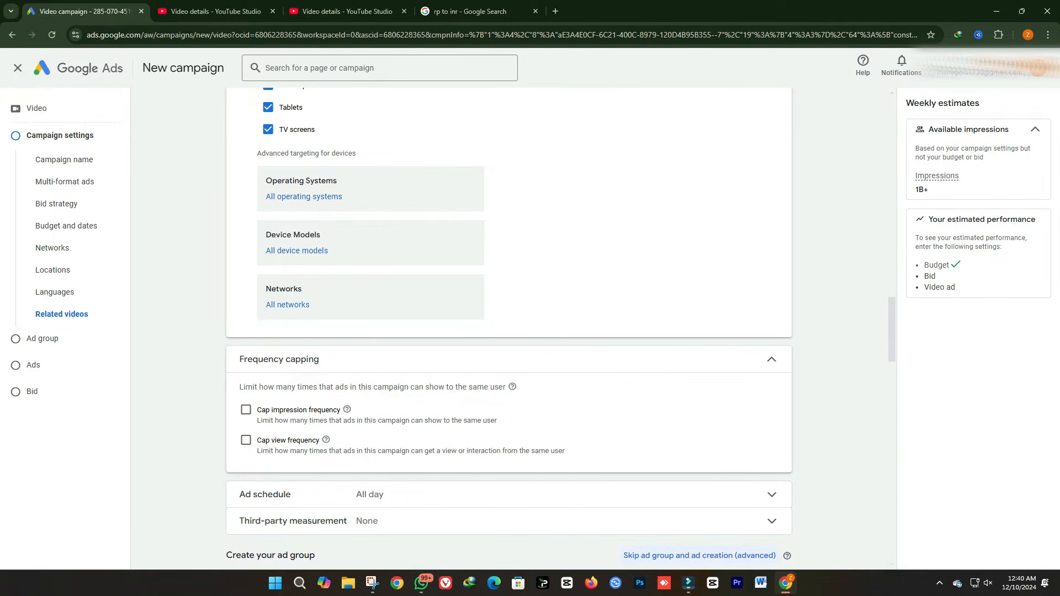
{"action": "left_click", "coordinate": [246, 410]}
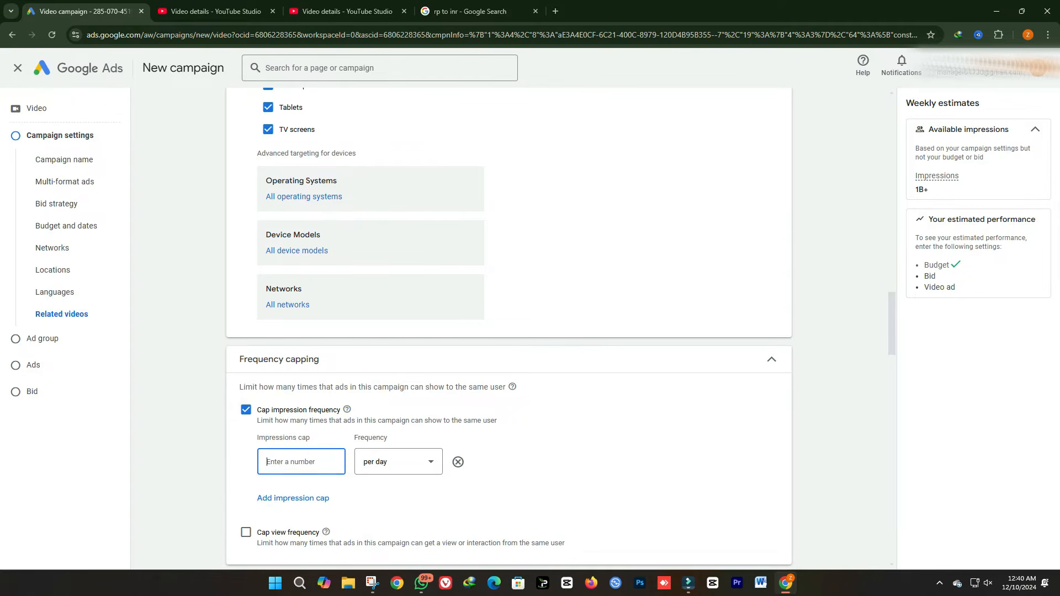
{"action": "left_click", "coordinate": [398, 462]}
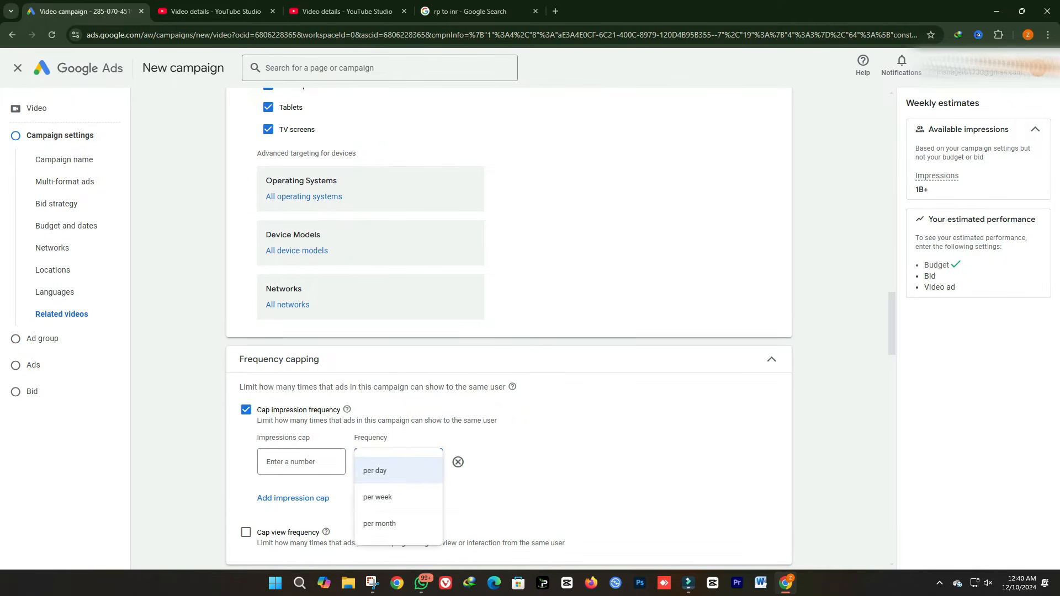
{"action": "left_click", "coordinate": [387, 470]}
{"action": "left_click", "coordinate": [301, 462]}
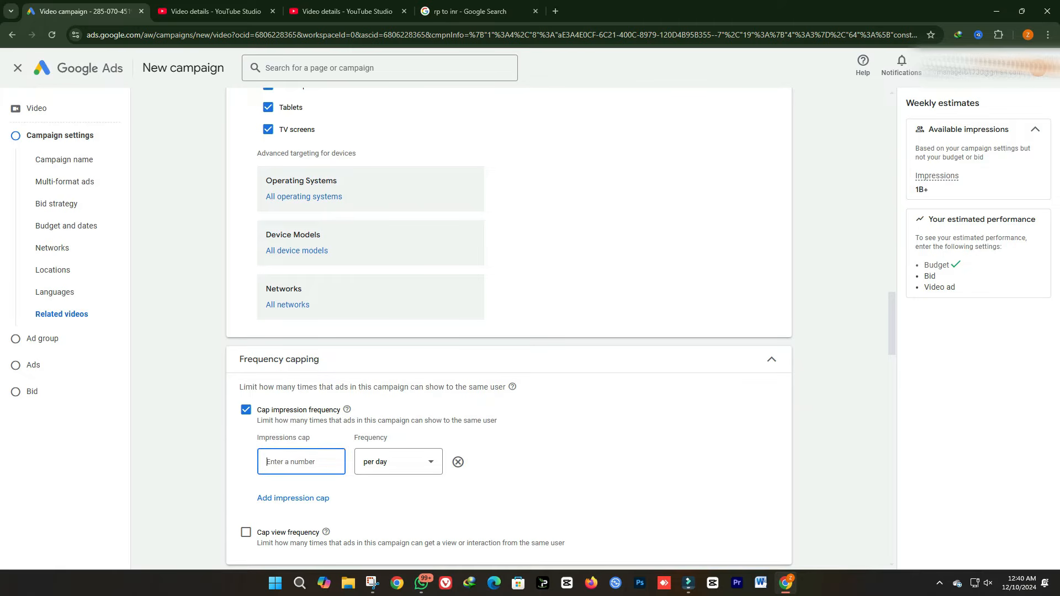
{"action": "type", "text": "2"}
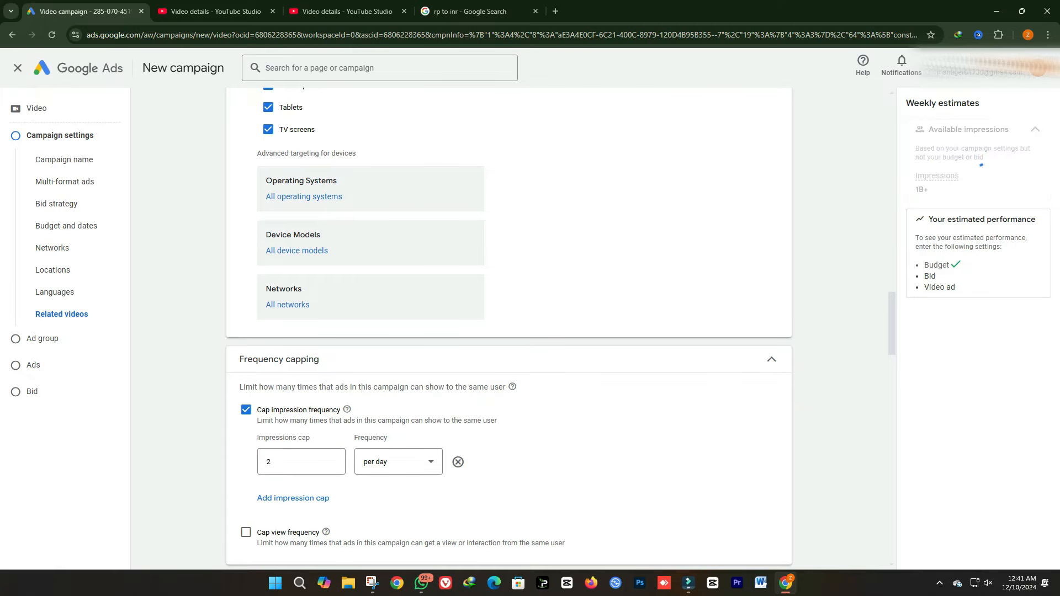
Enable the view frequency cap and set it to 1 view per day
{"action": "scroll", "coordinate": [509, 326], "scroll_direction": "down", "scroll_amount": 1}
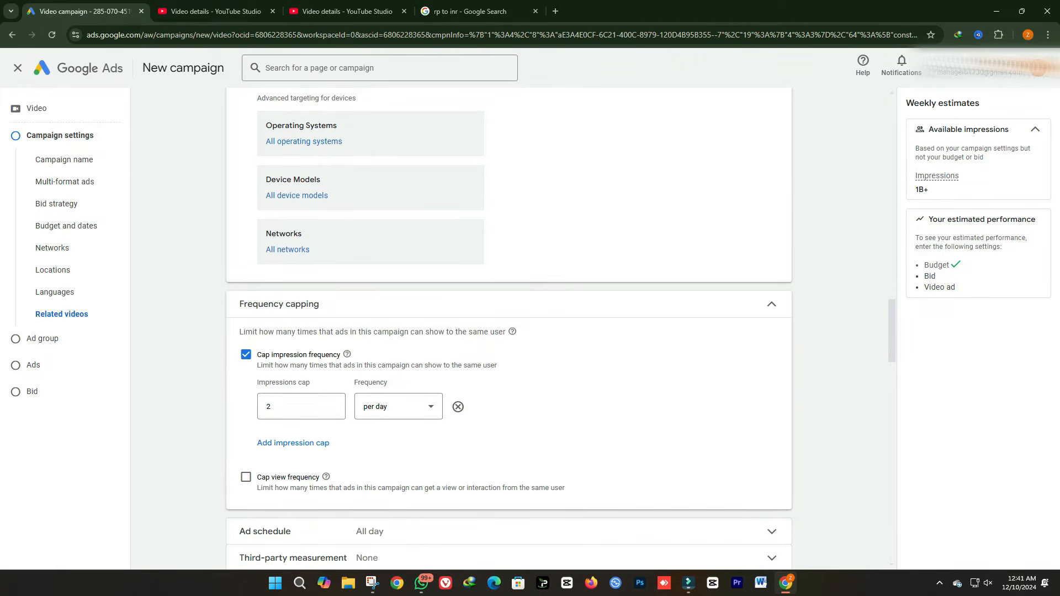
{"action": "left_click", "coordinate": [245, 477]}
{"action": "left_click", "coordinate": [301, 407]}
{"action": "left_click", "coordinate": [301, 529]}
{"action": "type", "text": "1"}
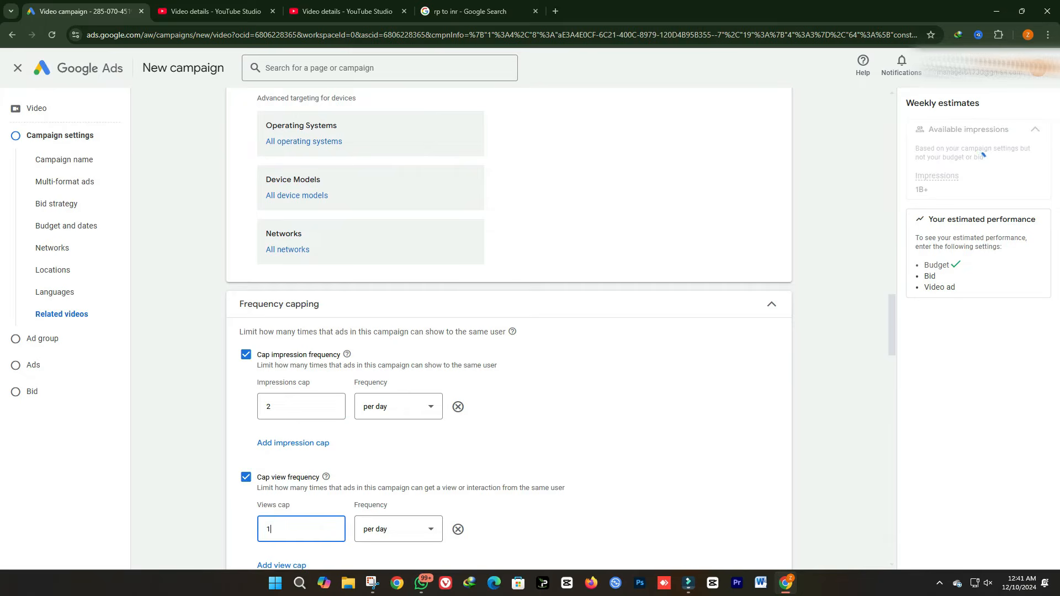
Set the campaign's impression frequency cap to 10 per week
{"action": "scroll", "coordinate": [301, 529], "scroll_direction": "down", "scroll_amount": 2}
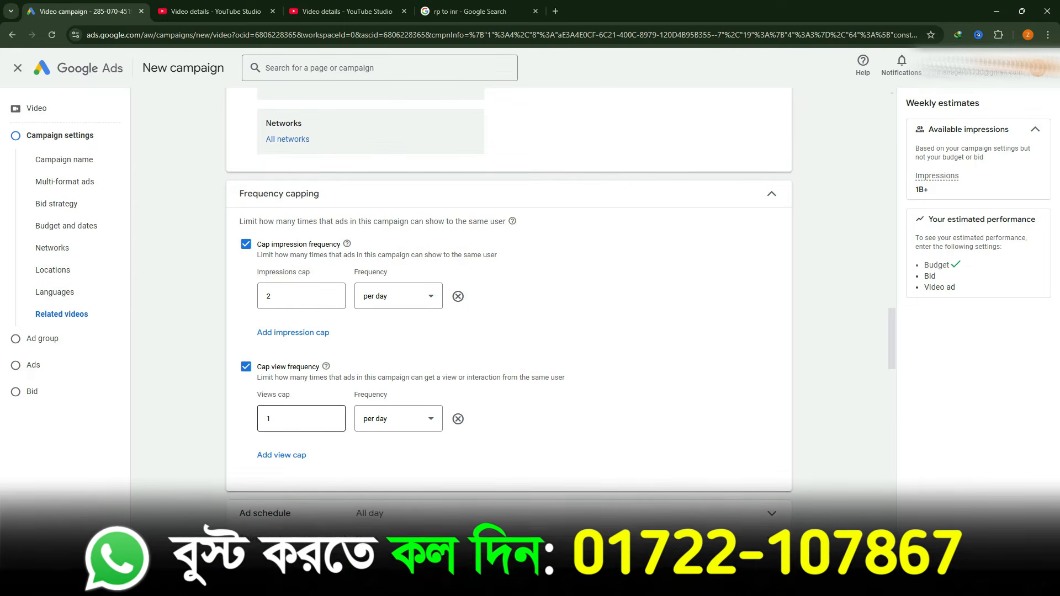
{"action": "left_click", "coordinate": [398, 296]}
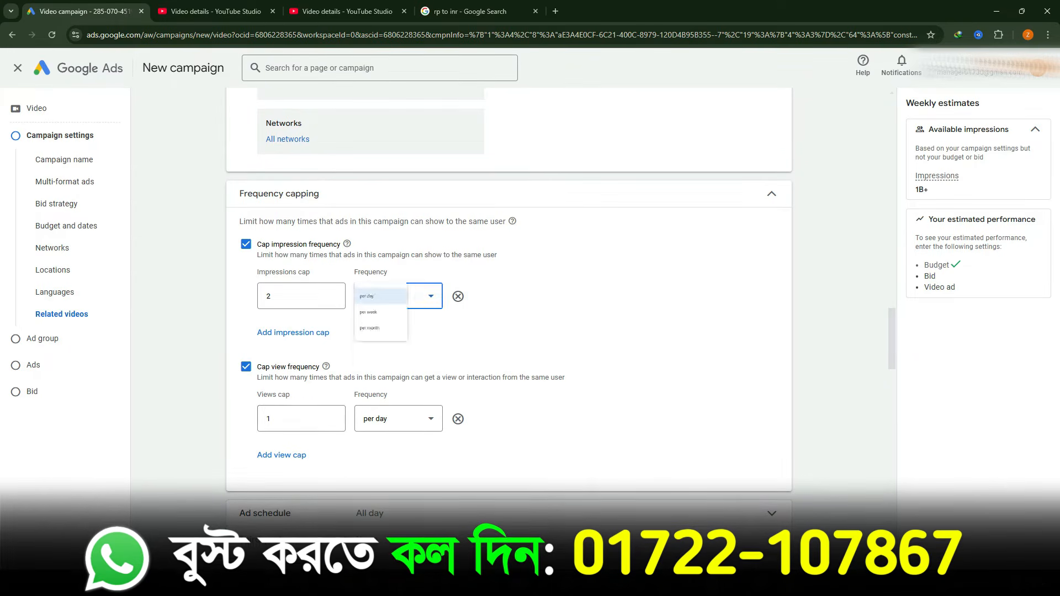
{"action": "left_click", "coordinate": [377, 331]}
{"action": "double_click", "coordinate": [269, 297]}
{"action": "type", "text": "10"}
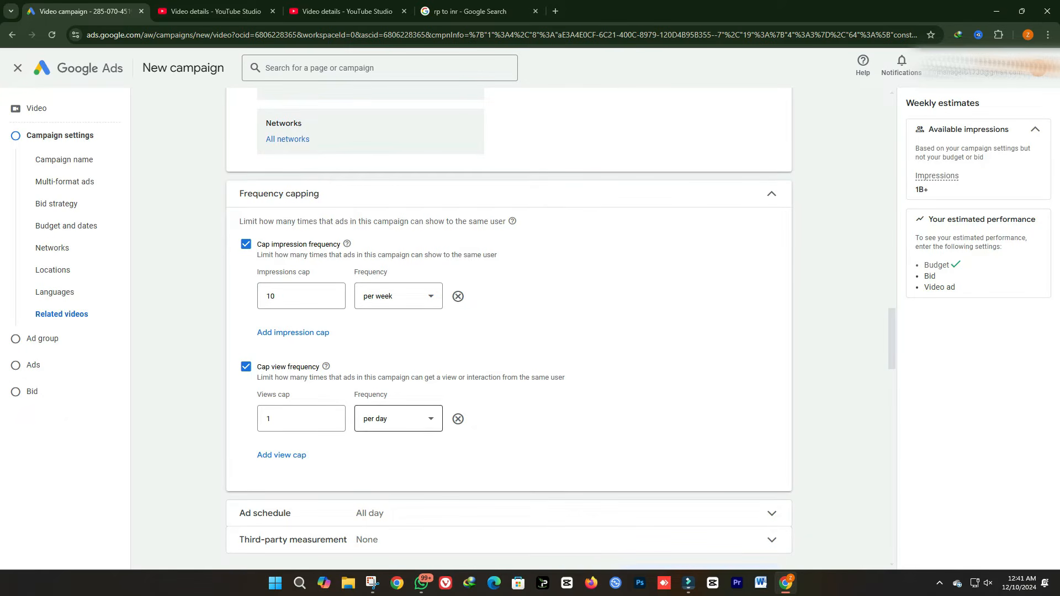
Set the view frequency cap to 2 per week
{"action": "left_click", "coordinate": [399, 419]}
{"action": "left_click", "coordinate": [378, 452]}
{"action": "double_click", "coordinate": [269, 419]}
{"action": "type", "text": "2"}
{"action": "left_click", "coordinate": [557, 433]}
Disable both the impression frequency cap and the view frequency cap
{"action": "left_click", "coordinate": [246, 244]}
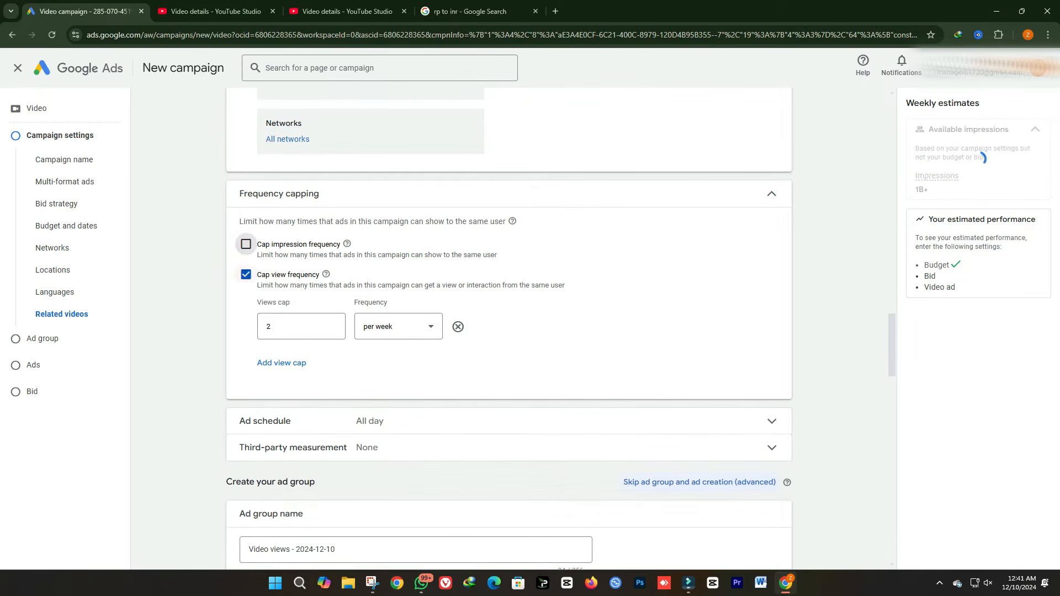
{"action": "left_click", "coordinate": [246, 275]}
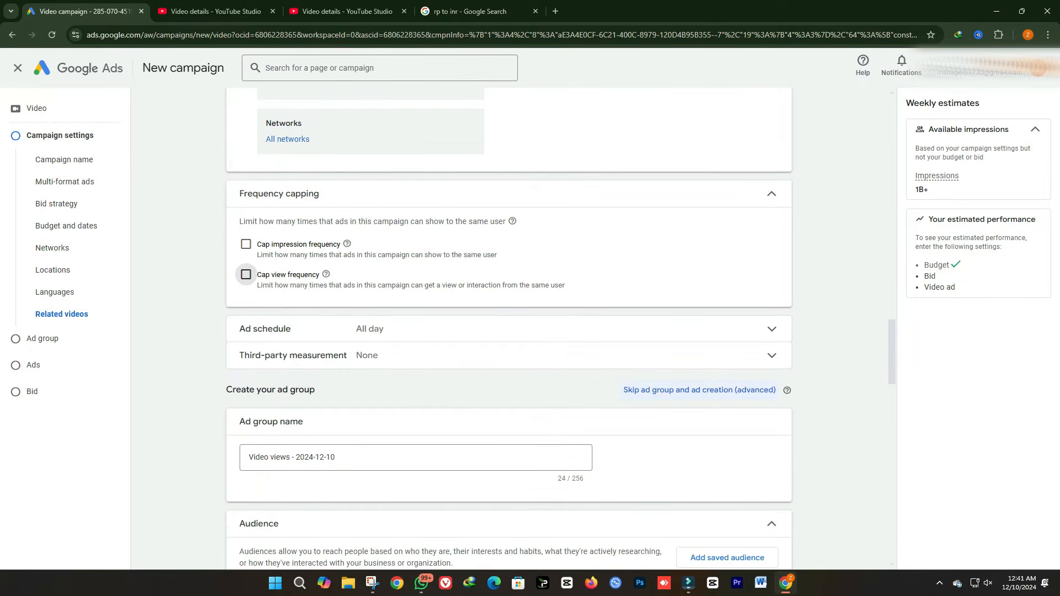
Open the ad schedule settings and view the start time and day options, keeping All days selected
{"action": "left_click", "coordinate": [370, 330]}
{"action": "scroll", "coordinate": [370, 330], "scroll_direction": "down", "scroll_amount": 1}
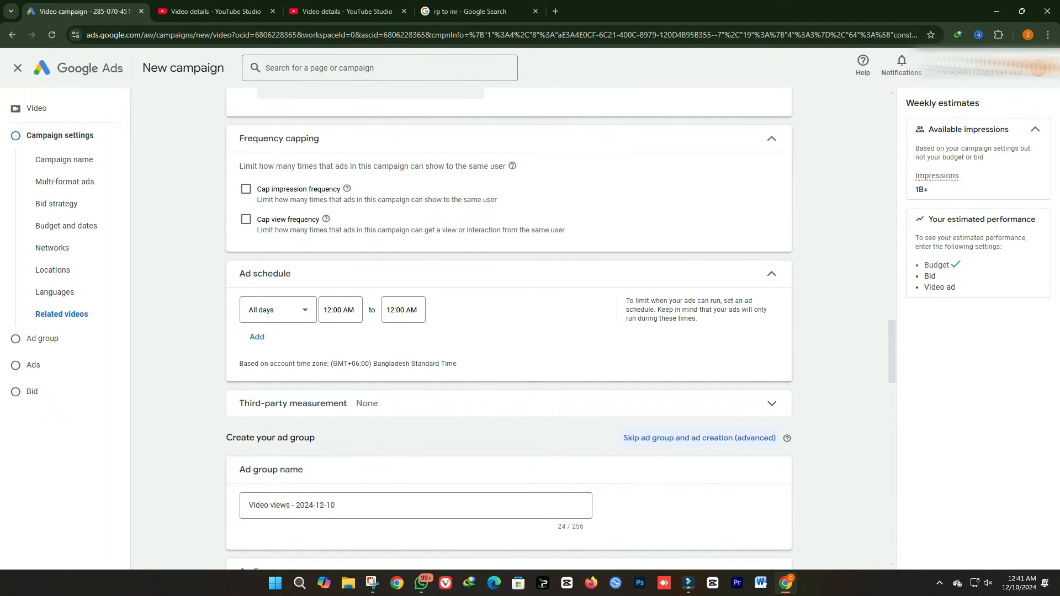
{"action": "left_click", "coordinate": [341, 310]}
{"action": "scroll", "coordinate": [347, 434], "scroll_direction": "down", "scroll_amount": 10}
{"action": "left_click", "coordinate": [298, 343]}
{"action": "left_click", "coordinate": [278, 311]}
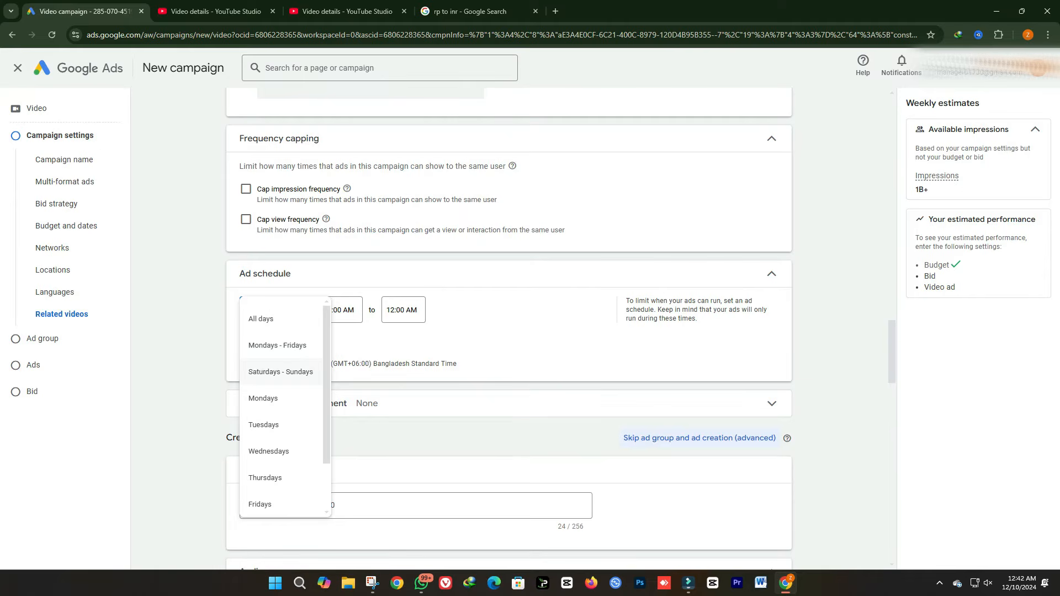
{"action": "left_click", "coordinate": [262, 319]}
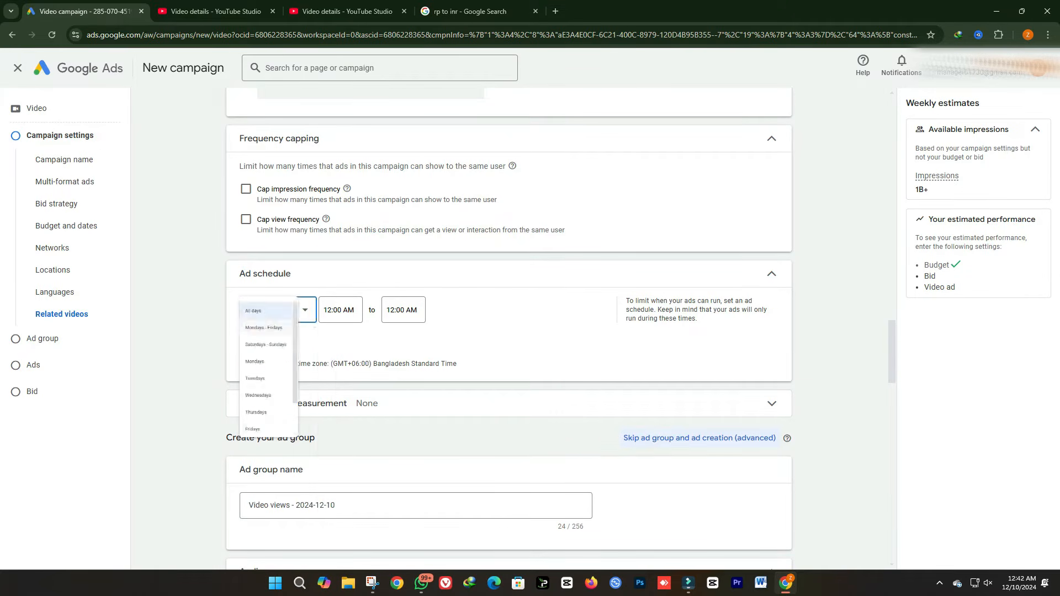
Schedule the ads to run on all days from 6:00 AM to 6:00 PM
{"action": "left_click", "coordinate": [342, 310]}
{"action": "scroll", "coordinate": [347, 433], "scroll_direction": "down", "scroll_amount": 10}
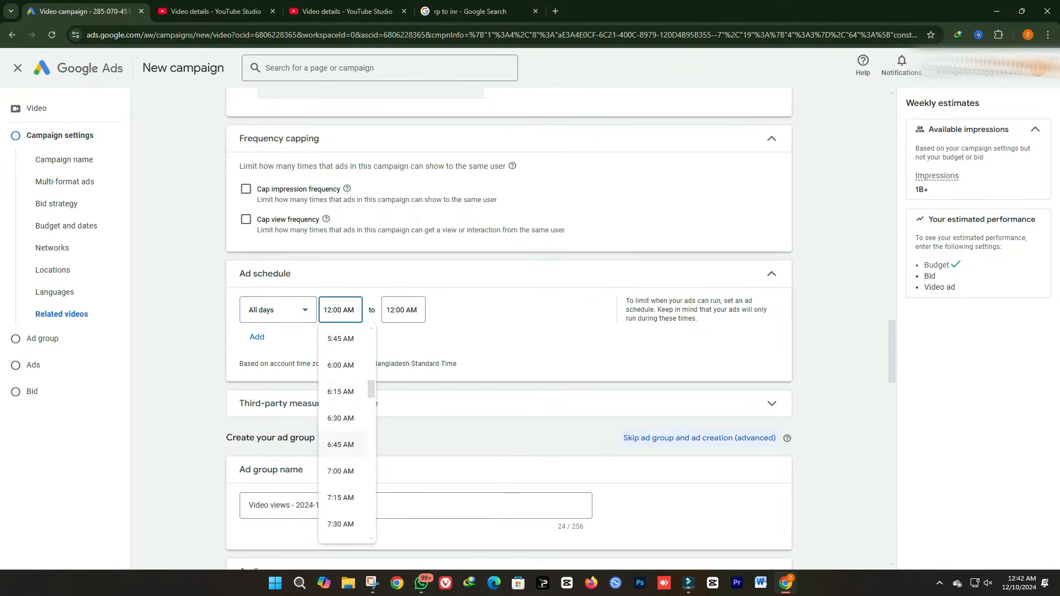
{"action": "left_click", "coordinate": [341, 365]}
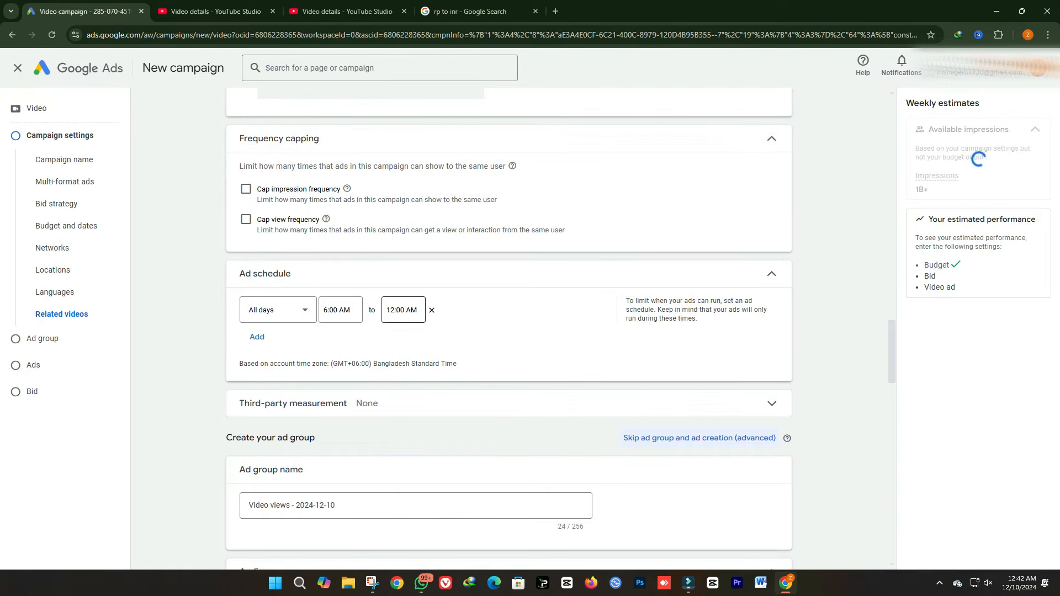
{"action": "left_click", "coordinate": [403, 310]}
{"action": "scroll", "coordinate": [406, 464], "scroll_direction": "down", "scroll_amount": 20}
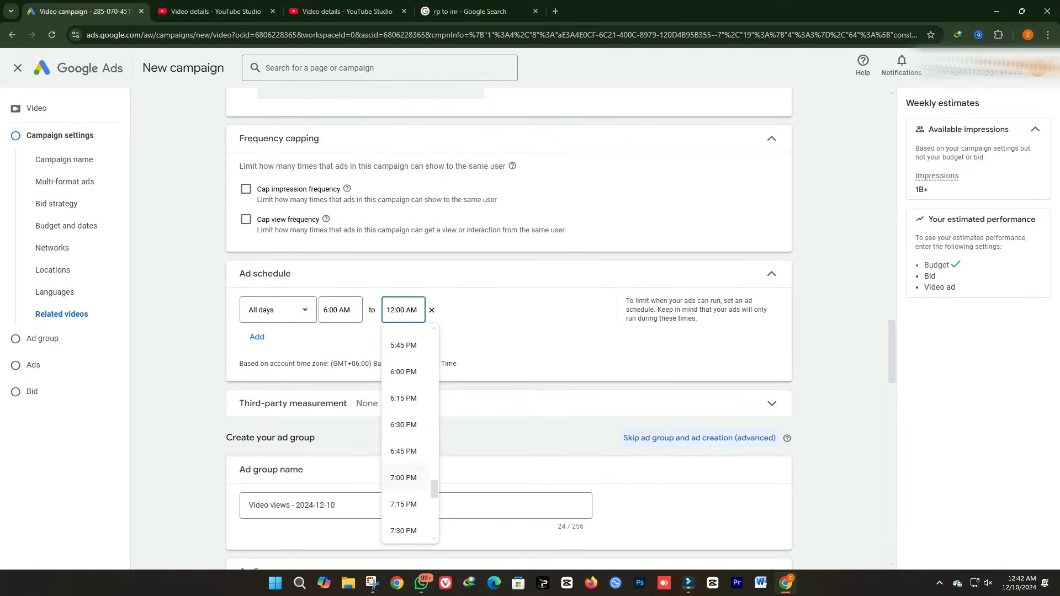
{"action": "left_click", "coordinate": [403, 371]}
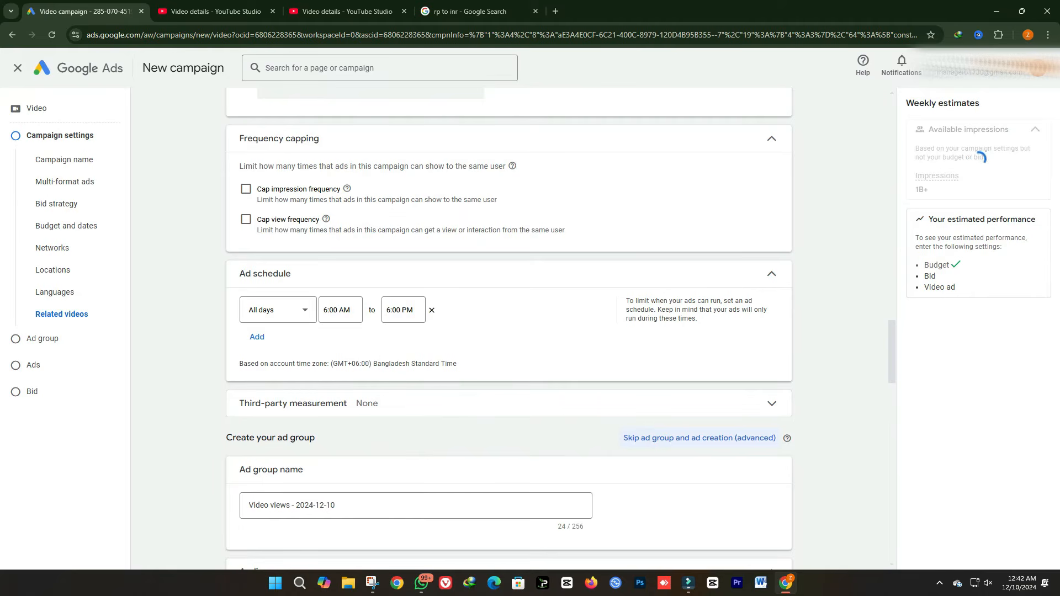
{"action": "left_click_drag", "start_coordinate": [235, 309], "coordinate": [454, 312]}
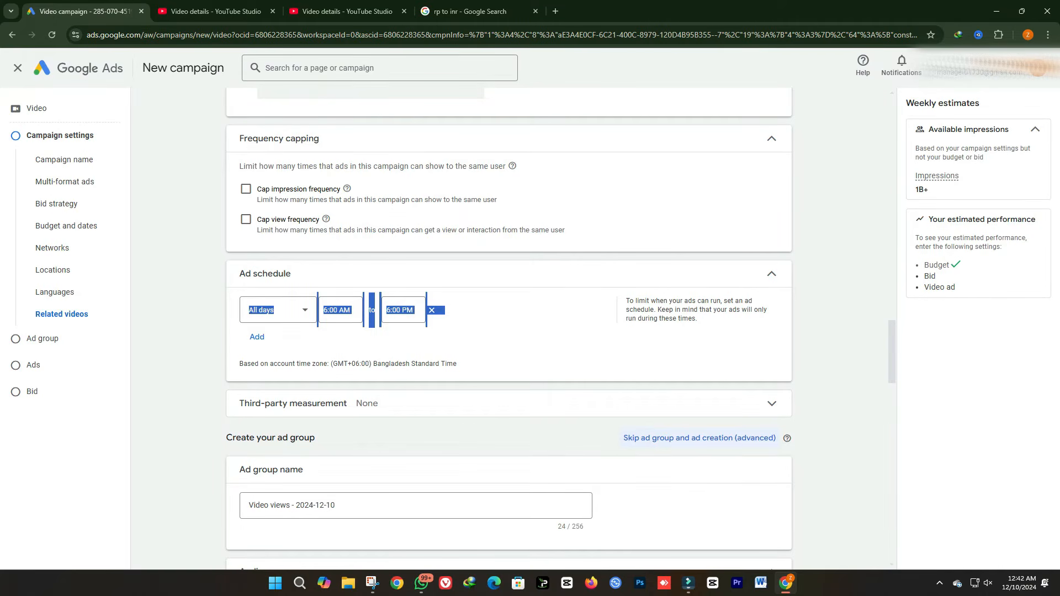
{"action": "left_click", "coordinate": [464, 320]}
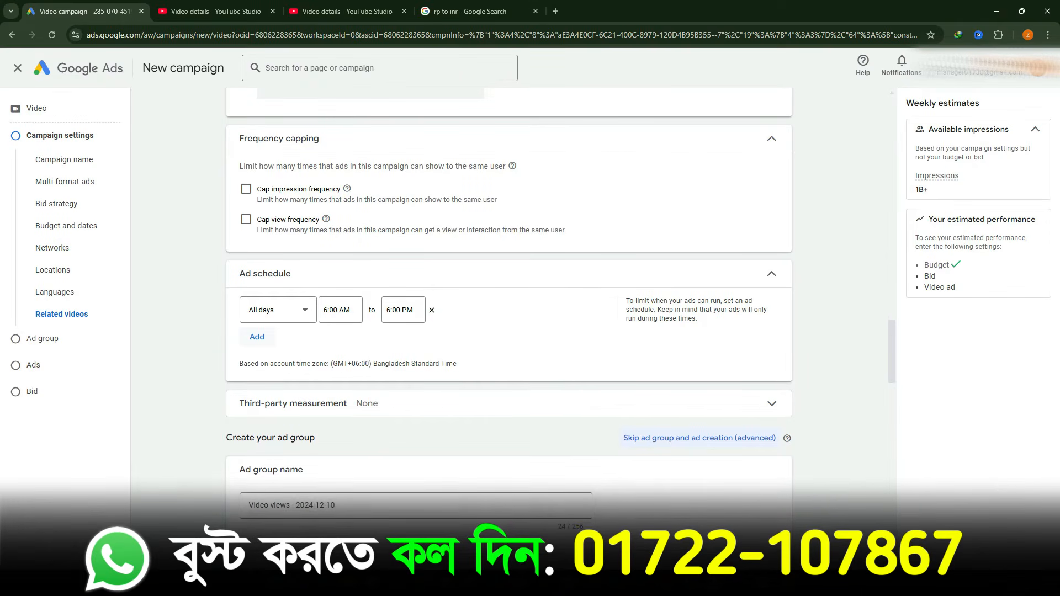
Add three more ad schedule entries and set the first two entries to Mondays and Tuesdays
{"action": "left_click", "coordinate": [257, 337]}
{"action": "left_click", "coordinate": [257, 372]}
{"action": "left_click", "coordinate": [257, 408]}
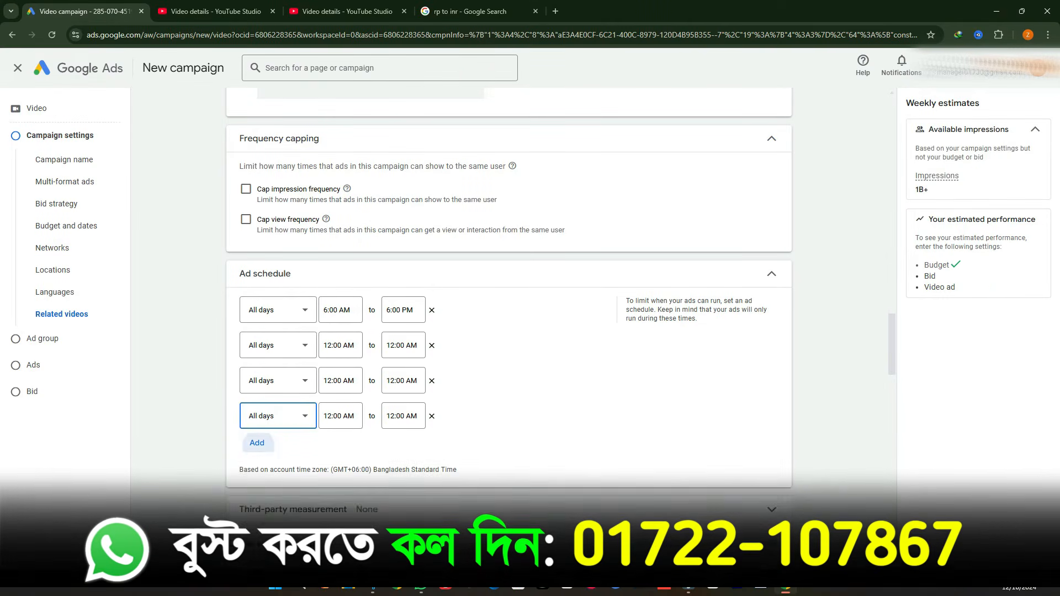
{"action": "left_click", "coordinate": [276, 309]}
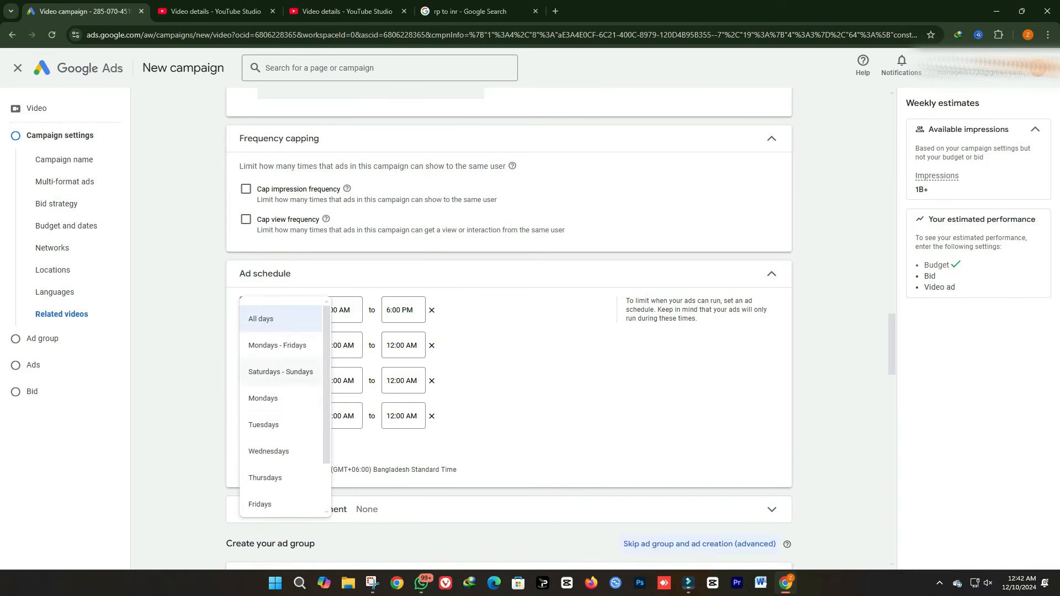
{"action": "left_click", "coordinate": [263, 398]}
{"action": "left_click", "coordinate": [276, 345]}
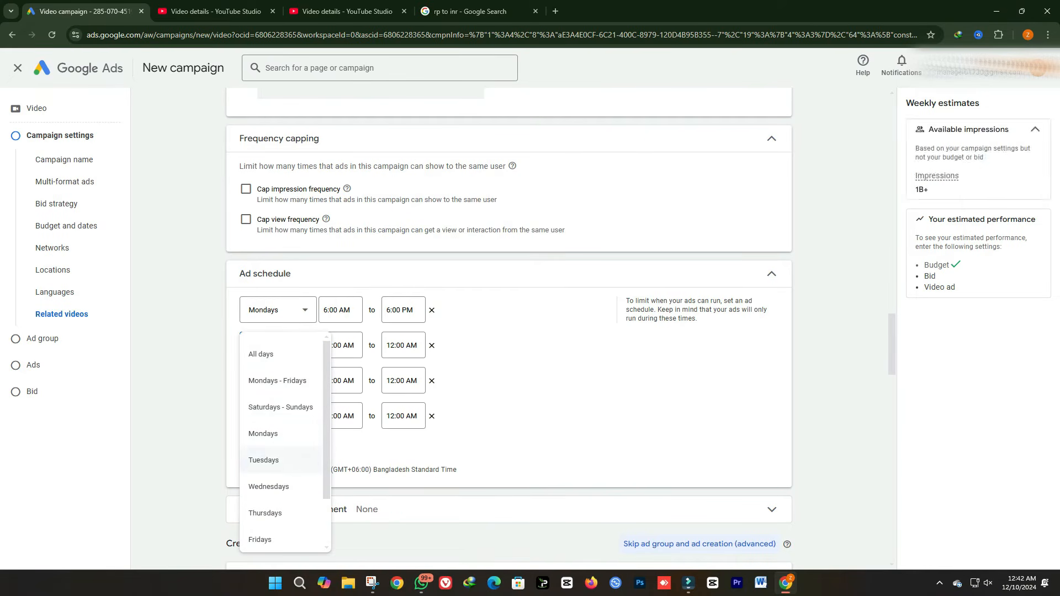
{"action": "left_click", "coordinate": [263, 460]}
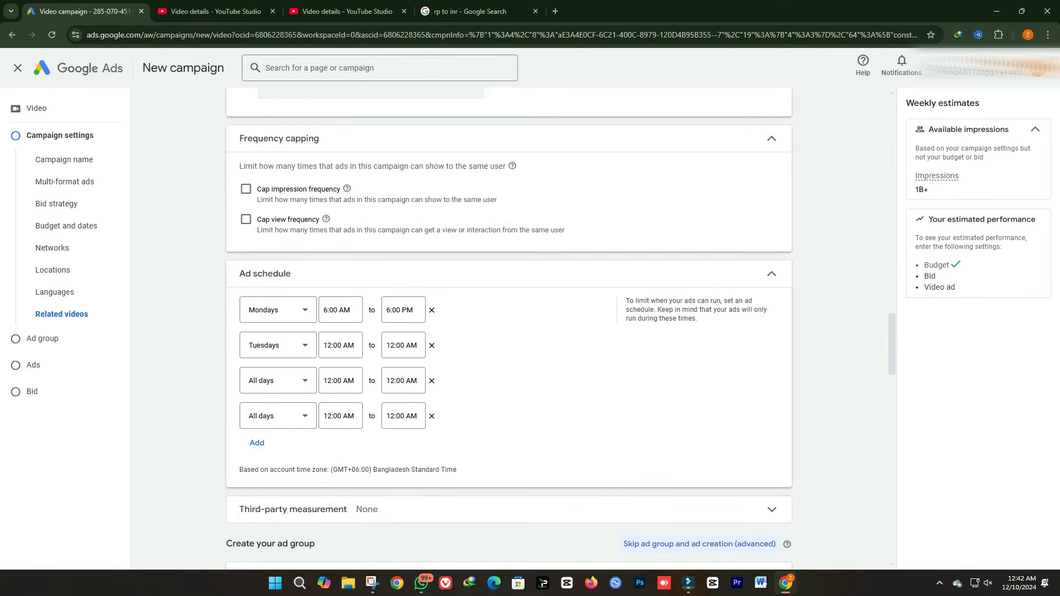
Remove the custom ad schedule entries until a single default all-day entry remains
{"action": "left_click", "coordinate": [431, 310]}
{"action": "left_click", "coordinate": [432, 310]}
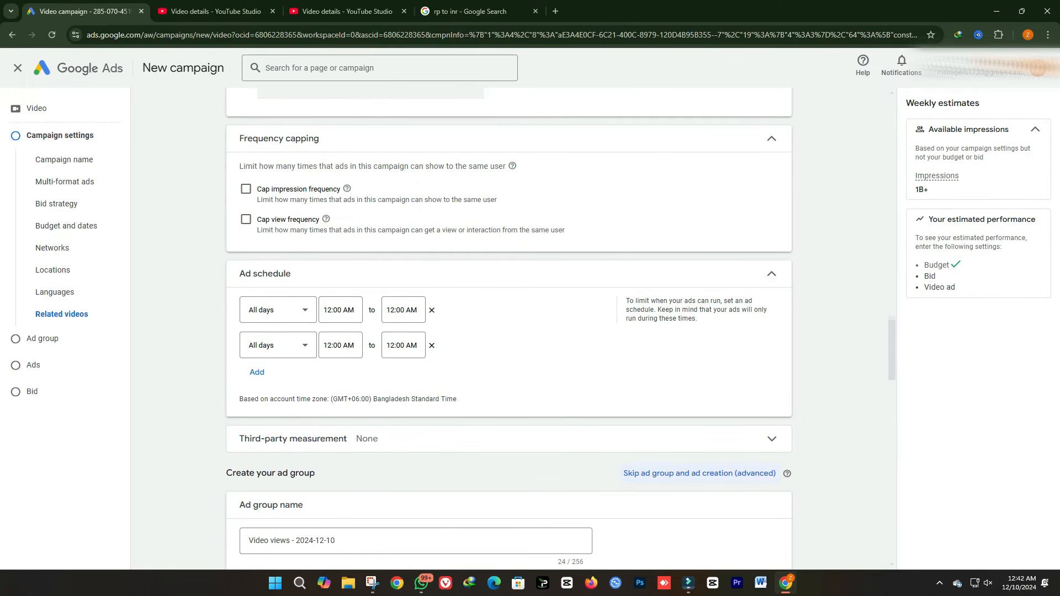
{"action": "left_click", "coordinate": [431, 310]}
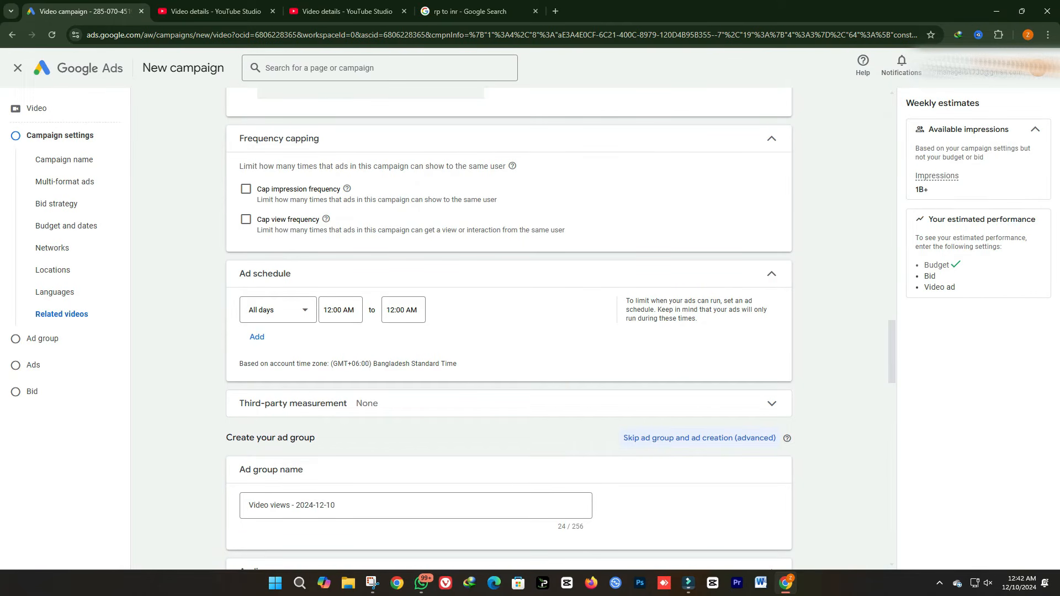
View the third-party measurement section and collapse it again
{"action": "scroll", "coordinate": [436, 298], "scroll_direction": "down", "scroll_amount": 4}
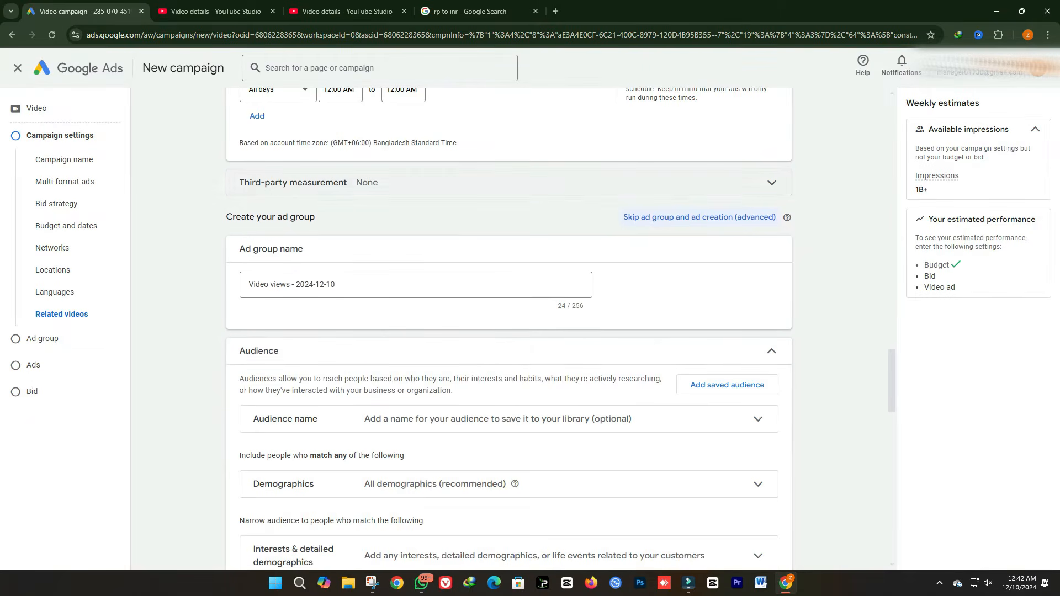
{"action": "left_click", "coordinate": [491, 183]}
{"action": "left_click", "coordinate": [491, 183]}
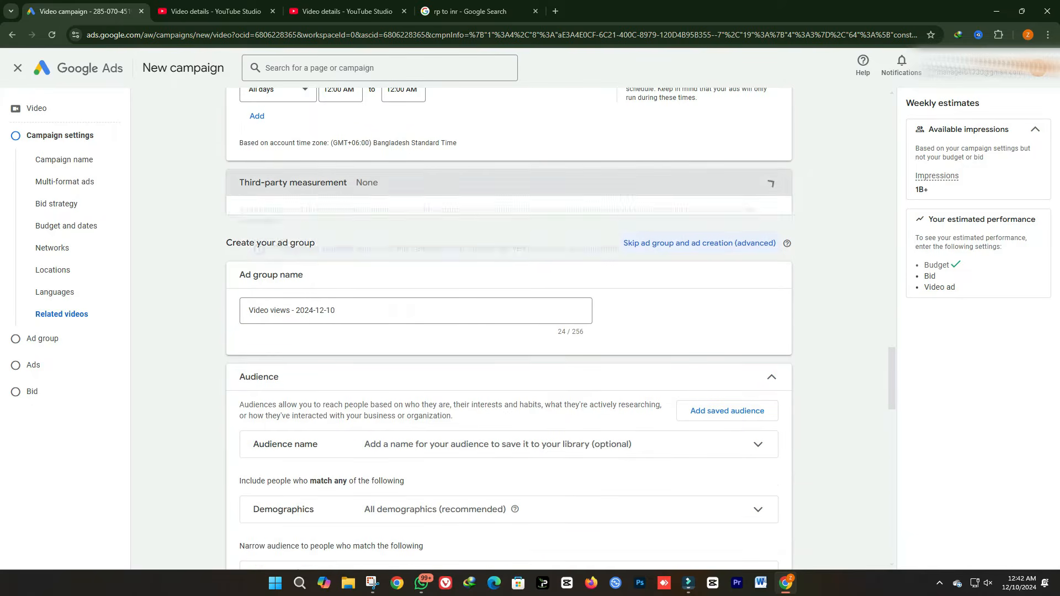
{"action": "scroll", "coordinate": [437, 306], "scroll_direction": "down", "scroll_amount": 1}
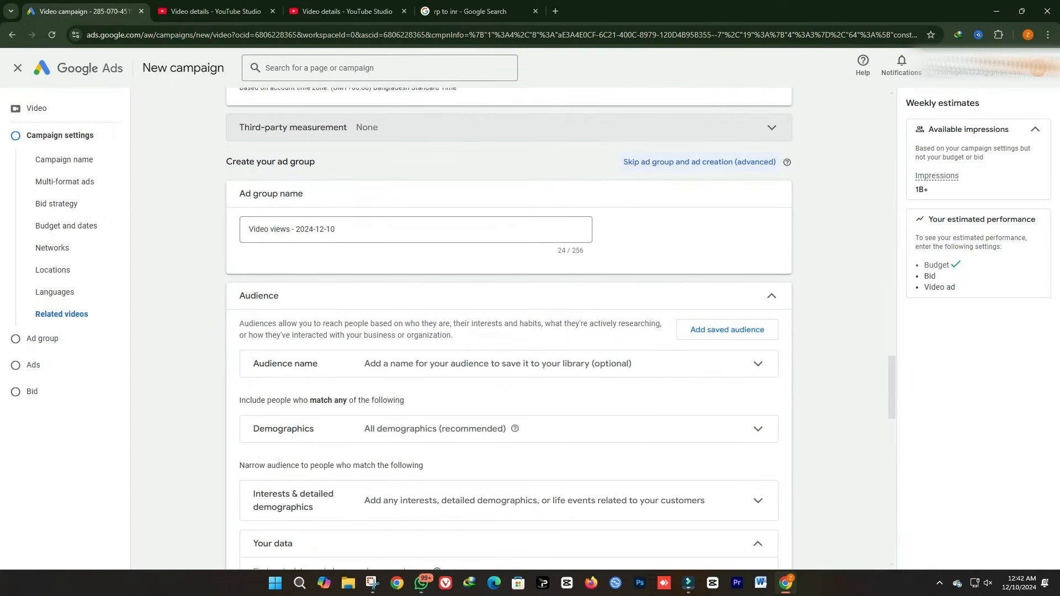
View the optional audience name field in the ad group's Audience section, leaving it empty
{"action": "scroll", "coordinate": [436, 307], "scroll_direction": "down", "scroll_amount": 1}
{"action": "left_click", "coordinate": [497, 308]}
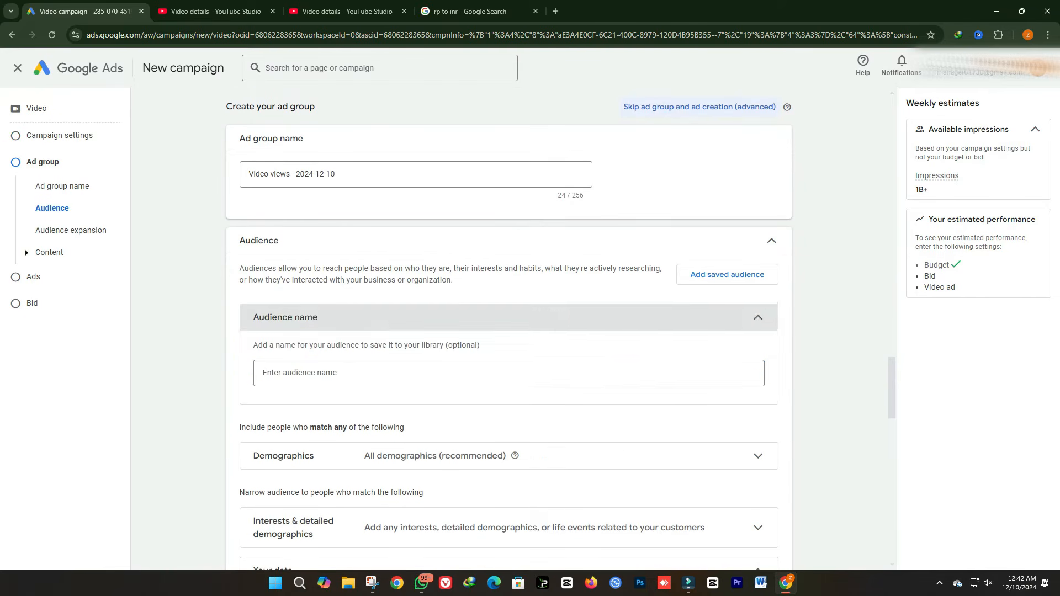
{"action": "left_click", "coordinate": [497, 316]}
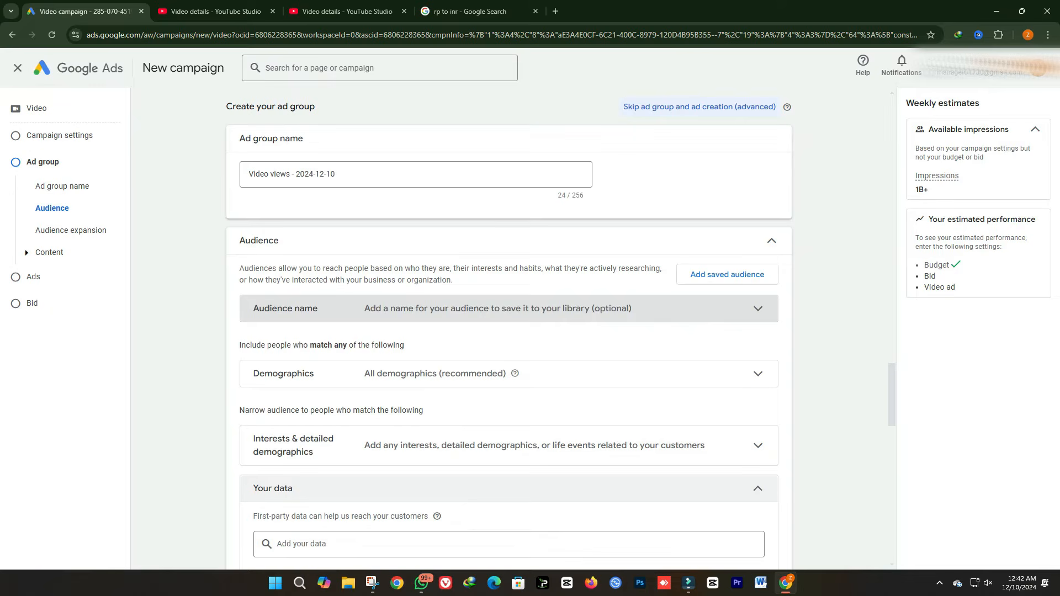
{"action": "left_click", "coordinate": [508, 308]}
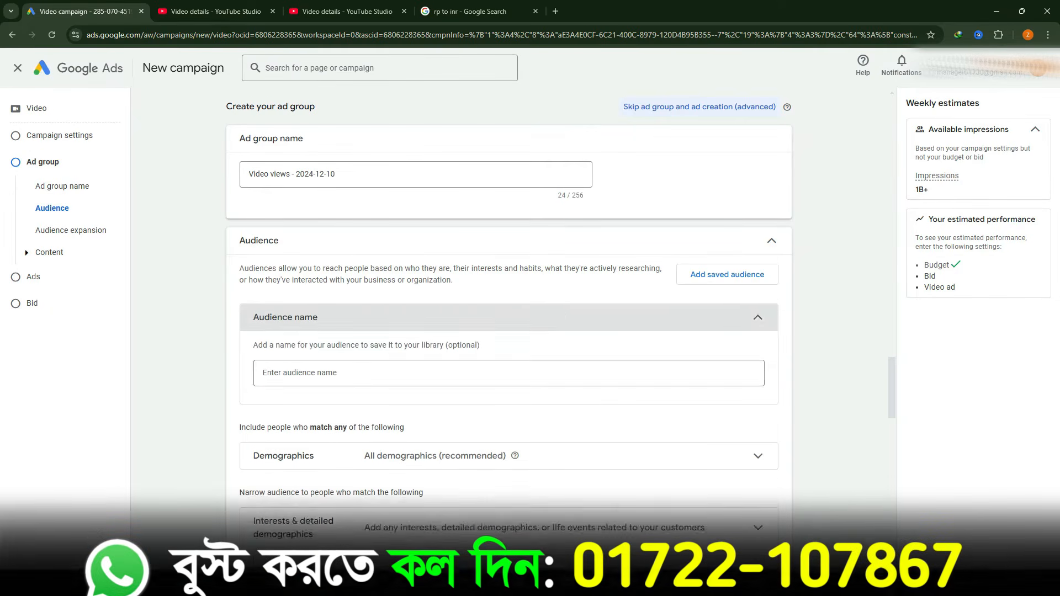
{"action": "left_click", "coordinate": [508, 317]}
Open the audience demographics and view the gender and age options, keeping the age range at 18 to 65+
{"action": "scroll", "coordinate": [508, 318], "scroll_direction": "down", "scroll_amount": 2}
{"action": "left_click", "coordinate": [508, 265]}
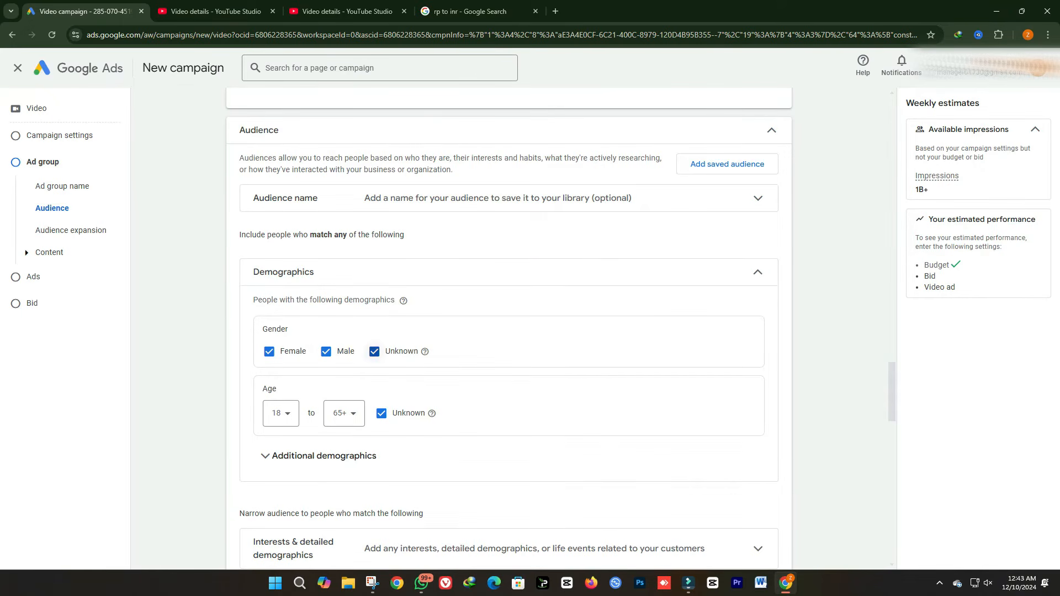
{"action": "left_click_drag", "start_coordinate": [419, 352], "coordinate": [391, 352]}
{"action": "left_click", "coordinate": [281, 413]}
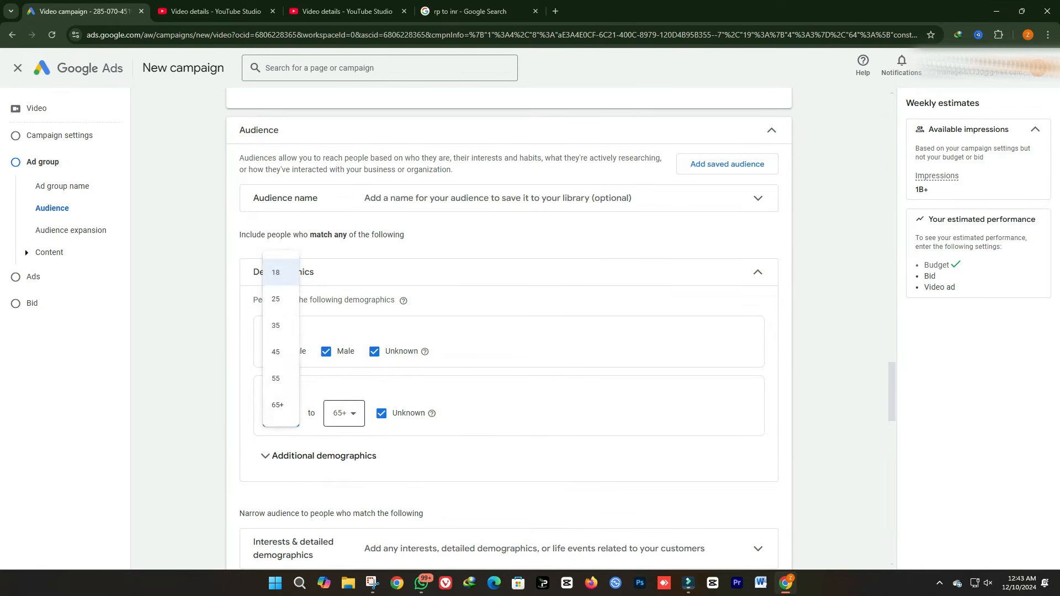
{"action": "left_click", "coordinate": [344, 413]}
{"action": "left_click", "coordinate": [339, 404]}
Expand the additional demographics to view the parental status and household income options
{"action": "left_click", "coordinate": [324, 456]}
{"action": "scroll", "coordinate": [324, 456], "scroll_direction": "down", "scroll_amount": 2}
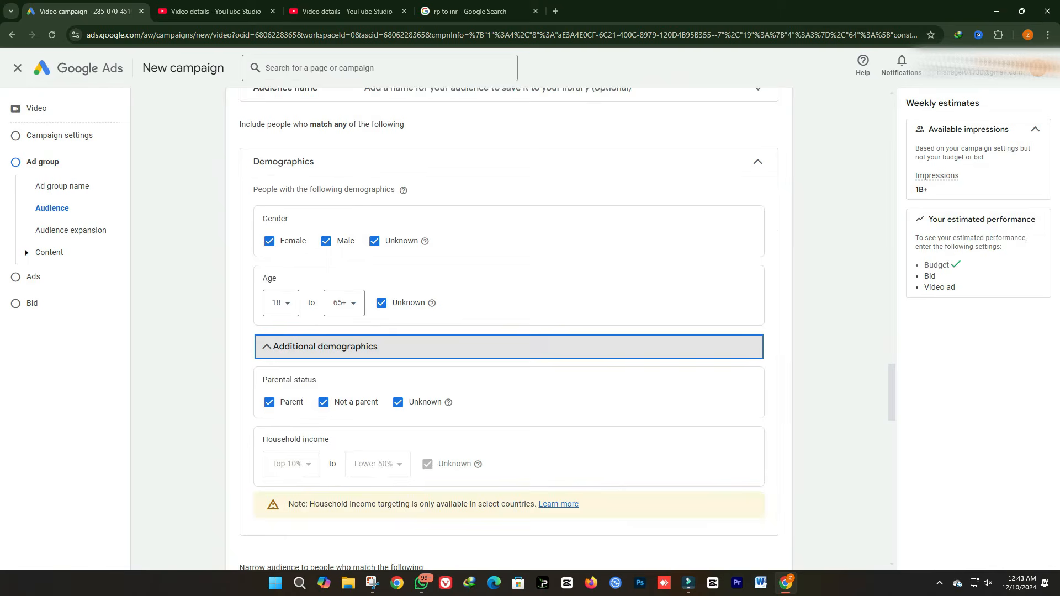
{"action": "left_click", "coordinate": [324, 347]}
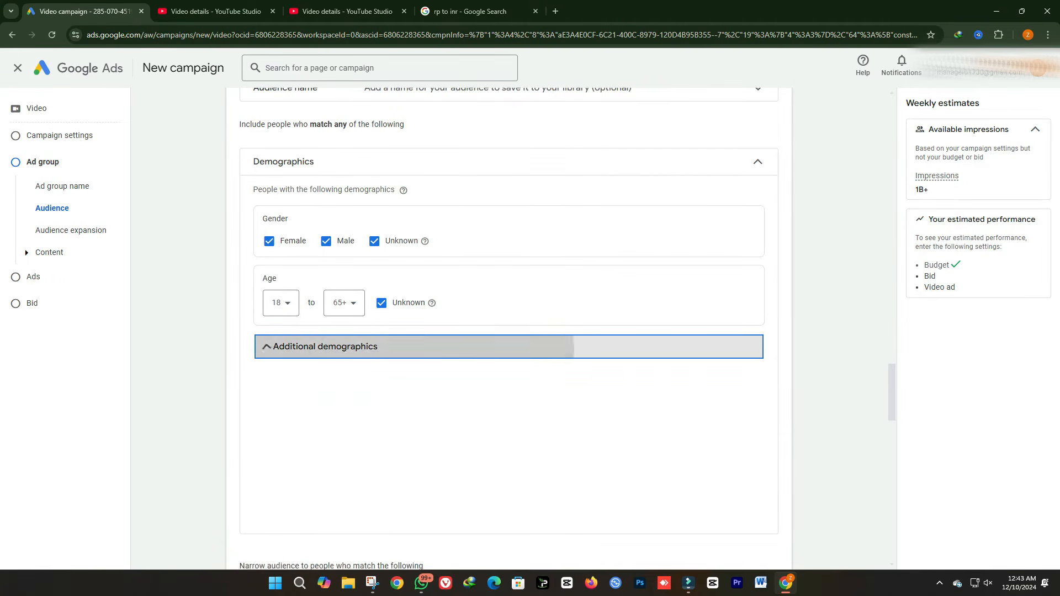
{"action": "left_click", "coordinate": [324, 347]}
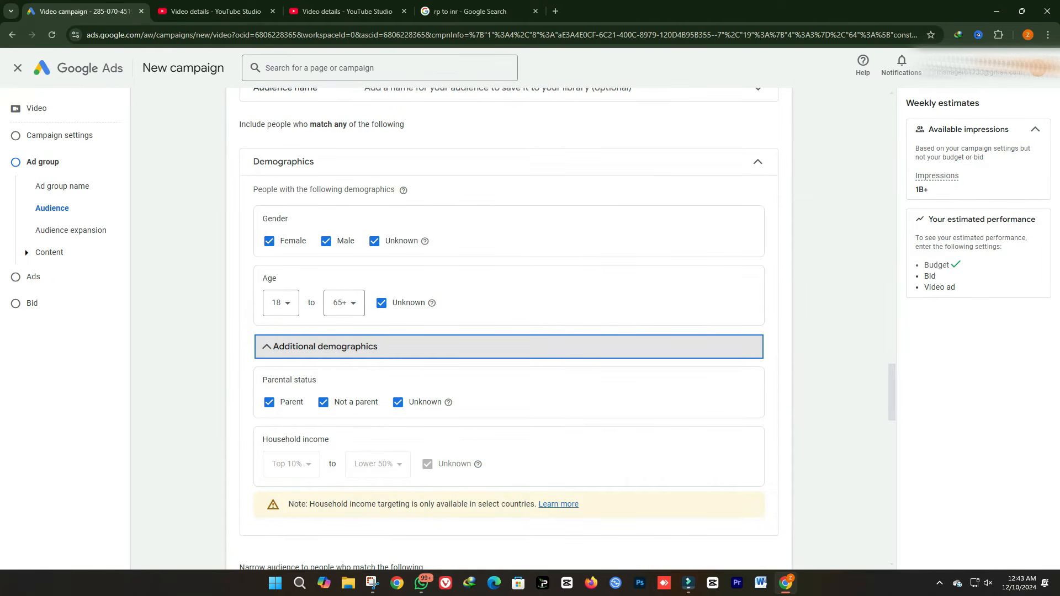
Examine the suggested audience segments under Interests & detailed demographics and the Your data section, then collapse the interests
{"action": "scroll", "coordinate": [357, 375], "scroll_direction": "down", "scroll_amount": 4}
{"action": "left_click", "coordinate": [357, 375]}
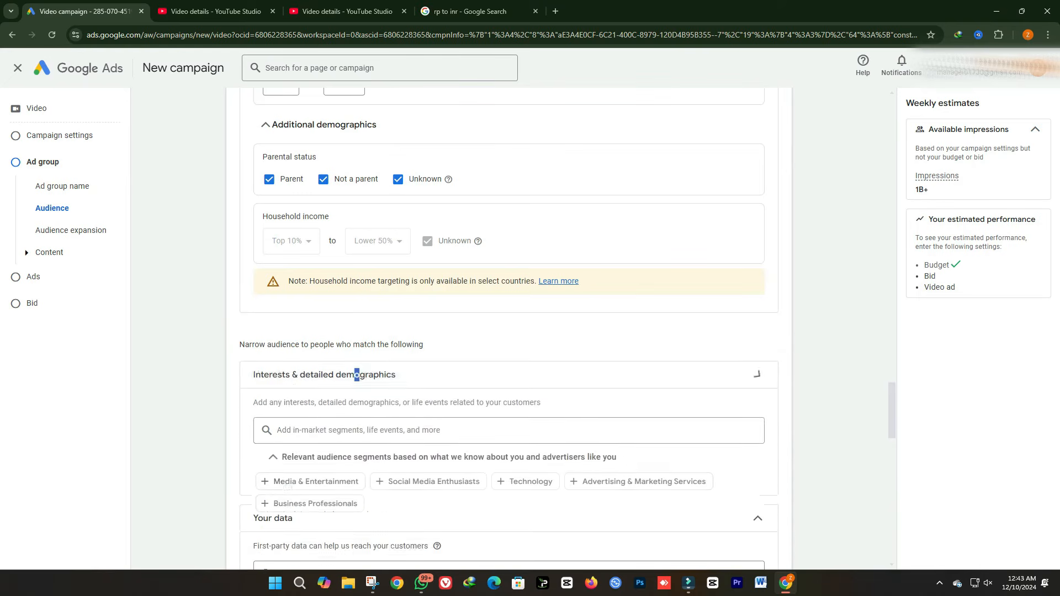
{"action": "left_click", "coordinate": [357, 375]}
{"action": "left_click", "coordinate": [357, 380]}
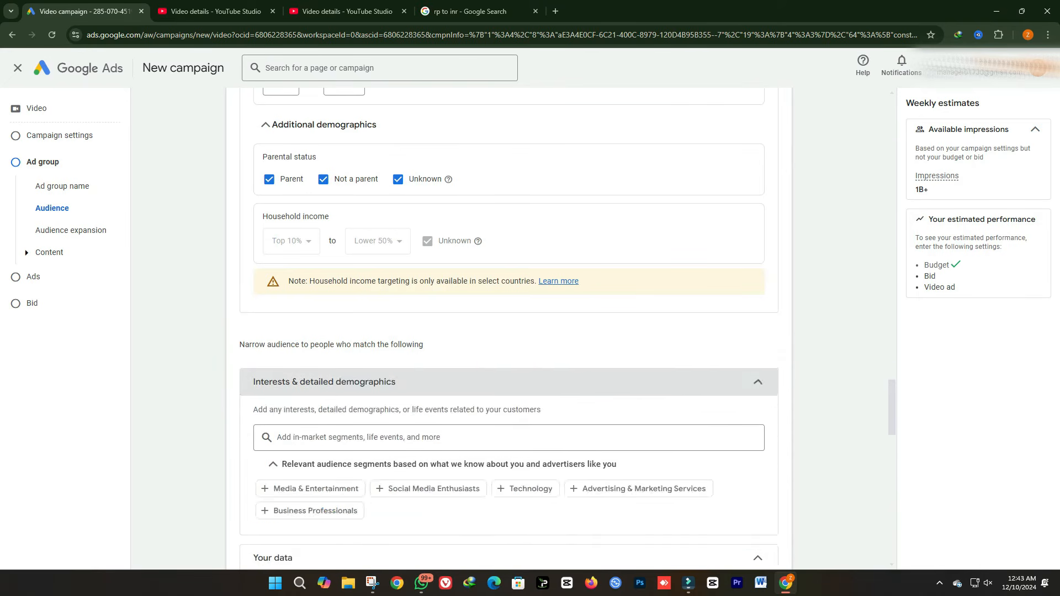
{"action": "scroll", "coordinate": [357, 382], "scroll_direction": "down", "scroll_amount": 4}
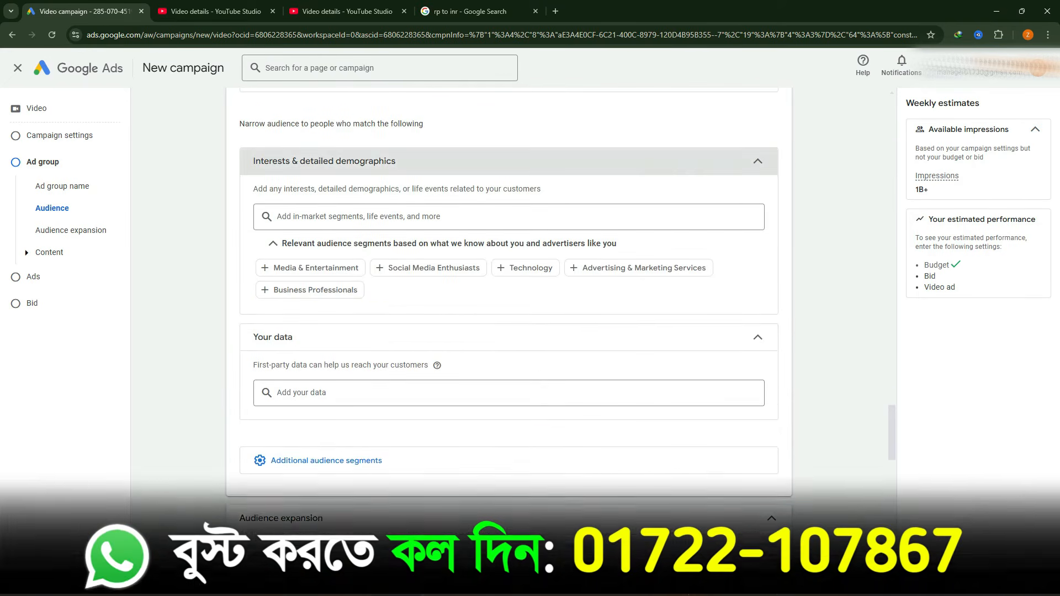
{"action": "left_click_drag", "start_coordinate": [396, 161], "coordinate": [256, 161]}
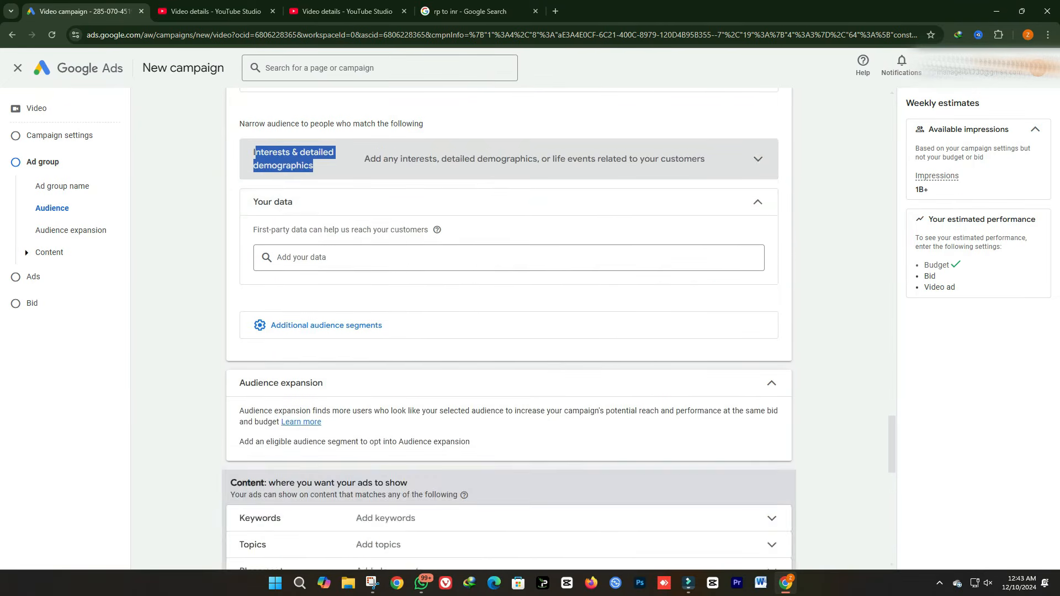
Search the ad group's Interests & detailed demographics for "entertainment" and look through the segment results
{"action": "left_click", "coordinate": [298, 160]}
{"action": "left_click", "coordinate": [331, 216]}
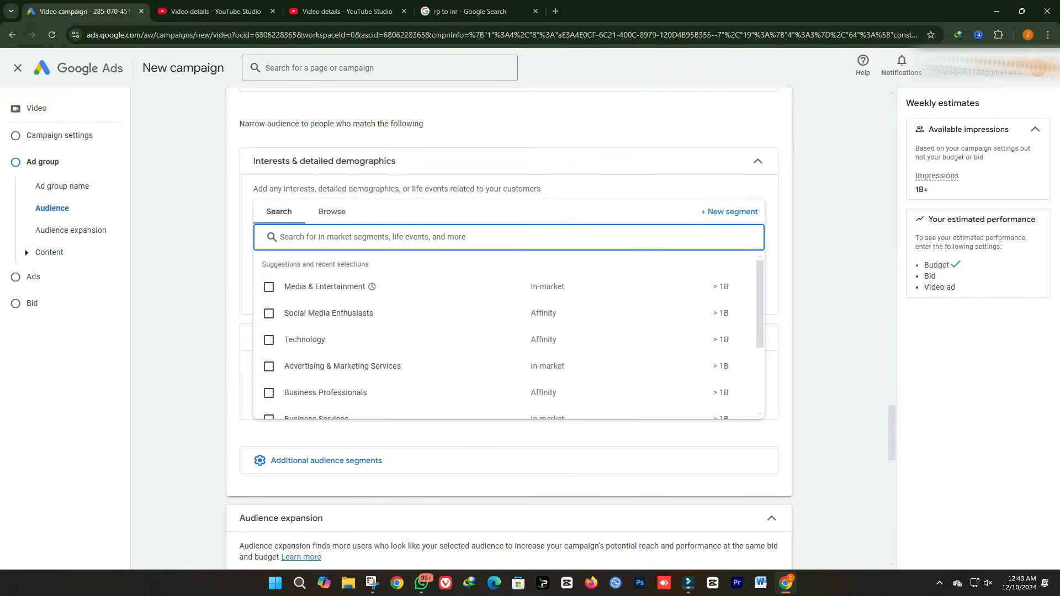
{"action": "type", "text": "e"}
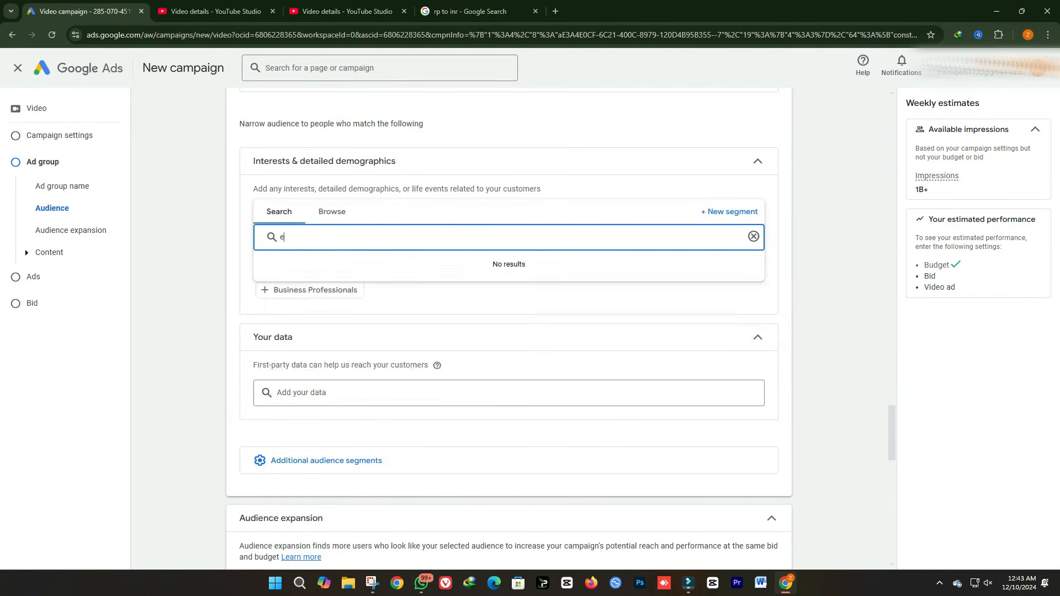
{"action": "type", "text": "nter4tainment"}
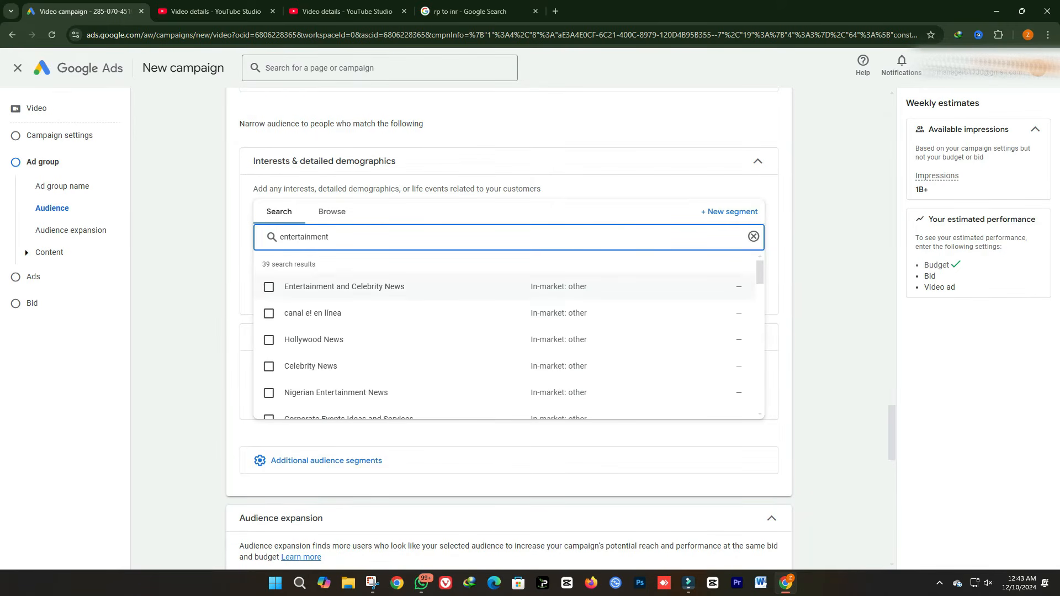
{"action": "scroll", "coordinate": [508, 331], "scroll_direction": "down", "scroll_amount": 15}
{"action": "scroll", "coordinate": [508, 331], "scroll_direction": "down", "scroll_amount": 1}
{"action": "scroll", "coordinate": [508, 332], "scroll_direction": "up", "scroll_amount": 15}
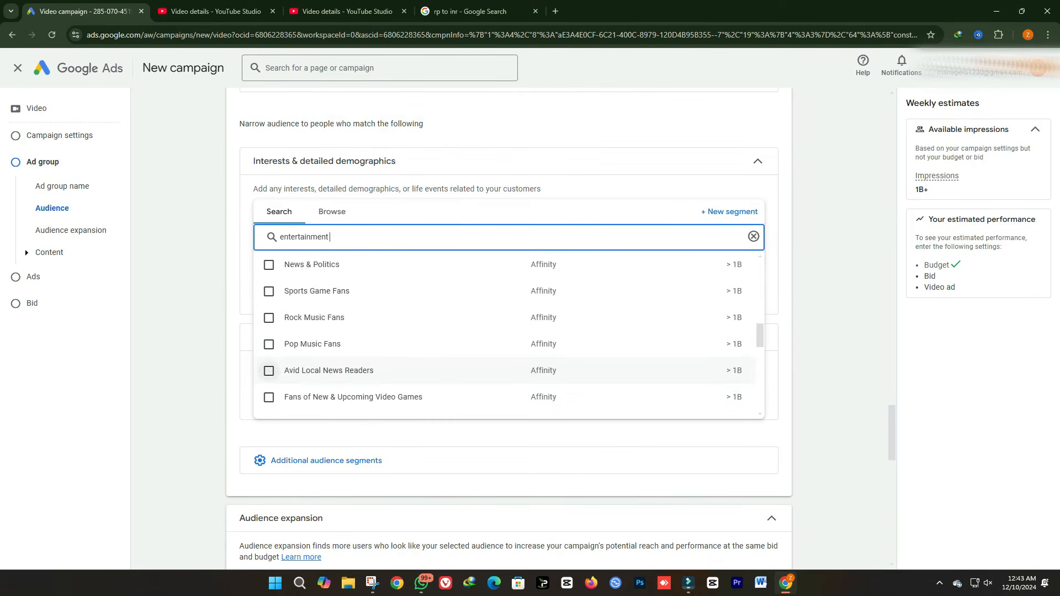
Select Entertainment and Celebrity News, canal e! en línea, Hollywood News, Celebrity News, Nigerian Entertainment News, NOW TV, and Corporate Events Ideas and Services as interest segments
{"action": "left_click", "coordinate": [269, 287]}
{"action": "left_click", "coordinate": [269, 345]}
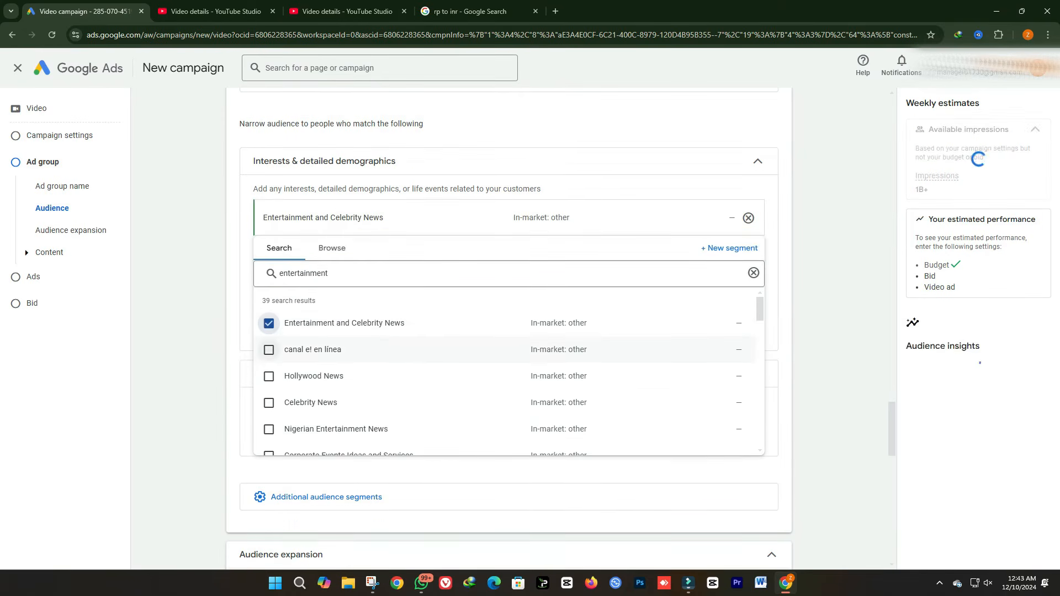
{"action": "left_click", "coordinate": [269, 401]}
{"action": "left_click", "coordinate": [269, 455]}
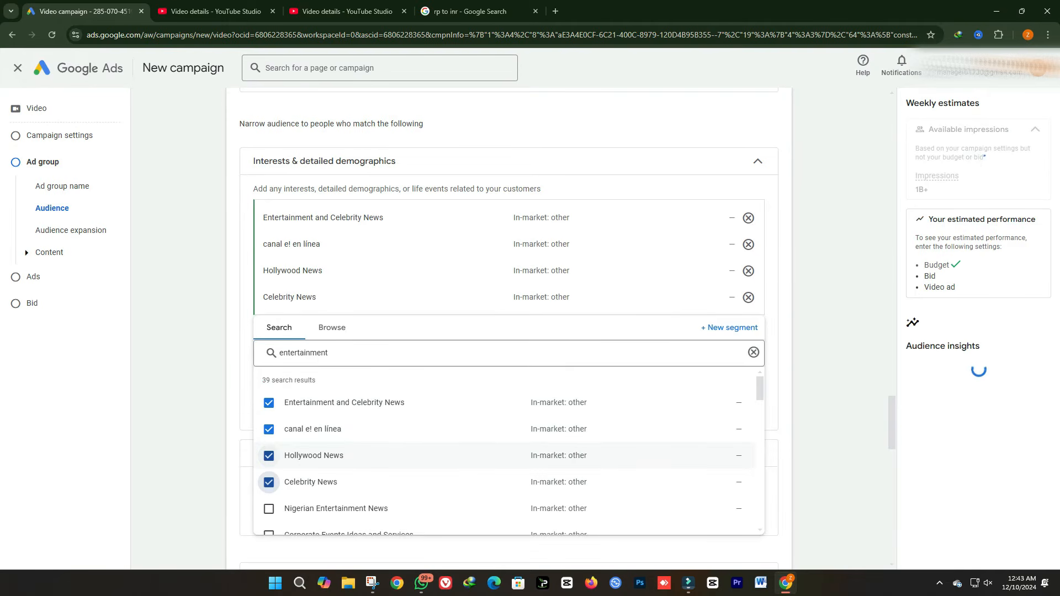
{"action": "left_click", "coordinate": [269, 445]}
{"action": "left_click", "coordinate": [269, 424]}
{"action": "scroll", "coordinate": [268, 442], "scroll_direction": "down", "scroll_amount": 2}
{"action": "left_click", "coordinate": [269, 472]}
{"action": "left_click", "coordinate": [331, 380]}
{"action": "left_click", "coordinate": [332, 362]}
{"action": "left_click", "coordinate": [269, 419]}
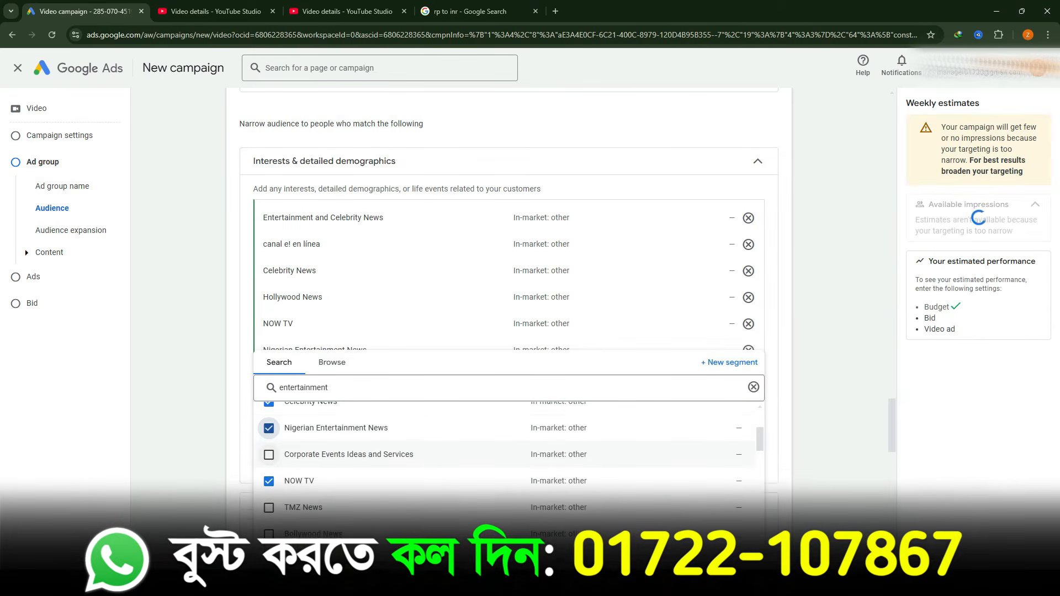
{"action": "left_click", "coordinate": [269, 454]}
{"action": "scroll", "coordinate": [269, 454], "scroll_direction": "up", "scroll_amount": 1}
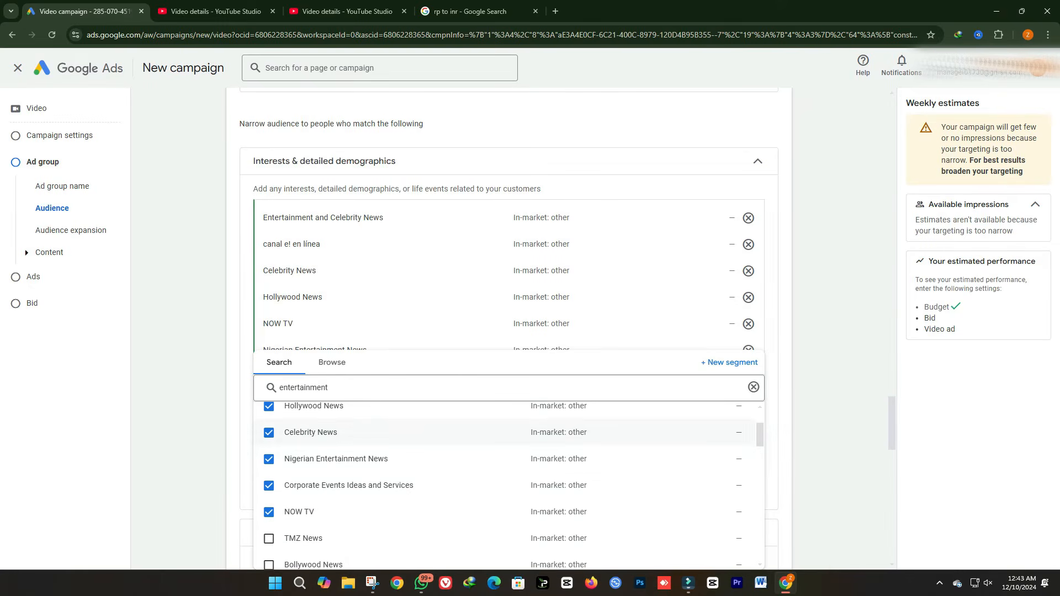
Remove all selected interest segments from the audience and close the New custom interest form without saving
{"action": "left_click", "coordinate": [748, 218]}
{"action": "left_click", "coordinate": [748, 217]}
{"action": "left_click", "coordinate": [748, 217]}
{"action": "left_click", "coordinate": [748, 218]}
{"action": "left_click", "coordinate": [749, 217]}
{"action": "left_click", "coordinate": [748, 218]}
{"action": "left_click", "coordinate": [749, 217]}
{"action": "left_click", "coordinate": [748, 216]}
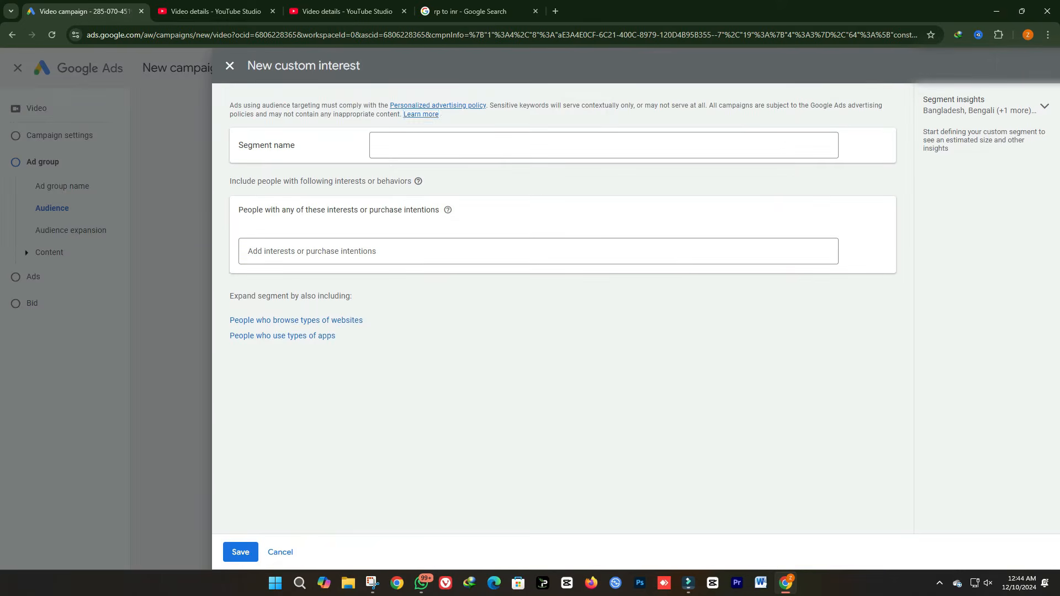
{"action": "left_click", "coordinate": [230, 66]}
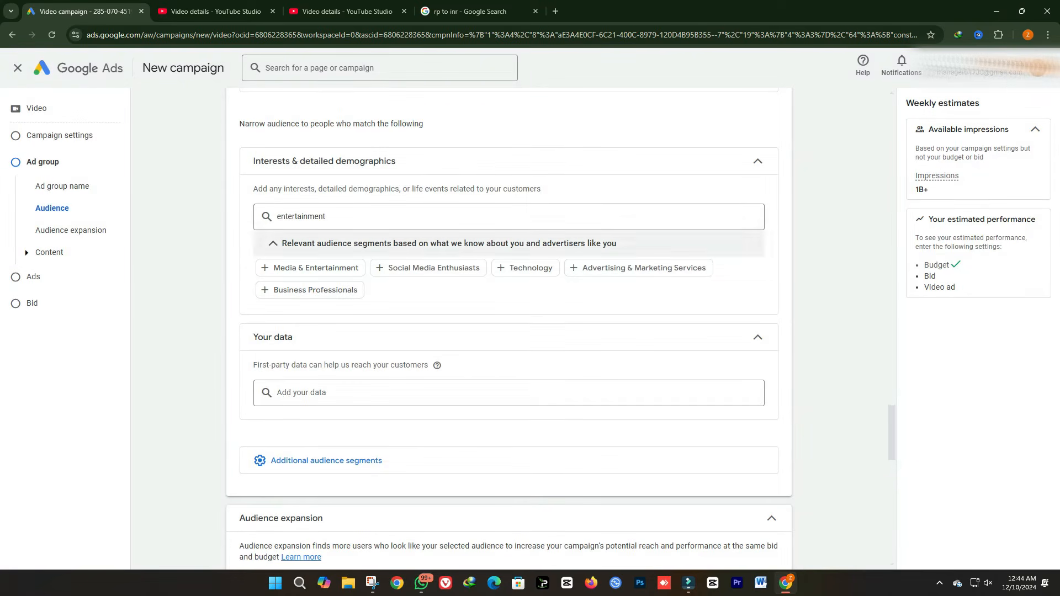
Add the in-market segment Entertainment and Celebrity News from the entertainment results and look through the remaining segments
{"action": "left_click", "coordinate": [364, 217]}
{"action": "left_click", "coordinate": [376, 180]}
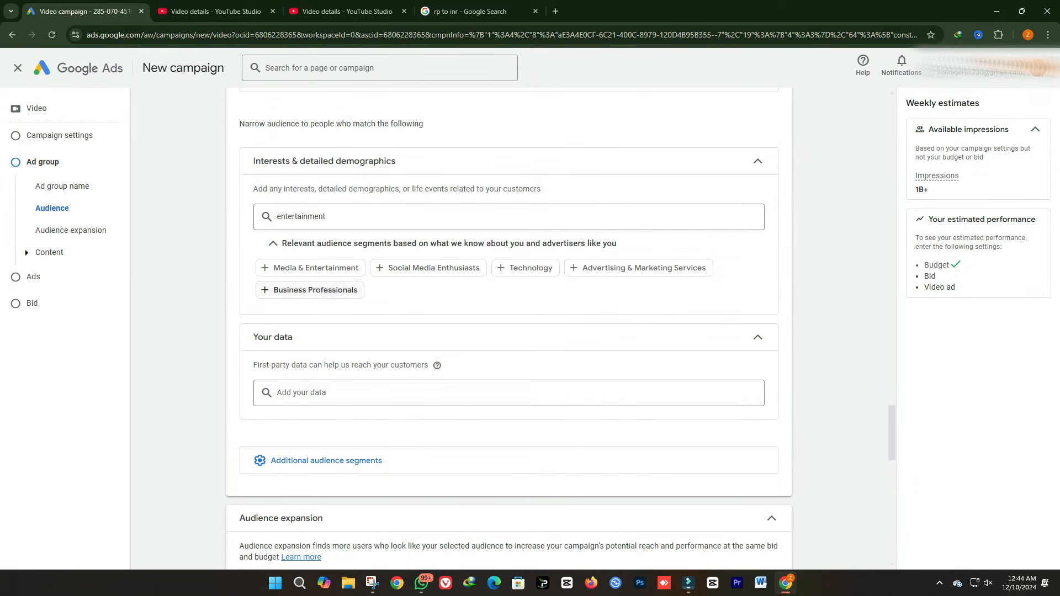
{"action": "left_click", "coordinate": [343, 216]}
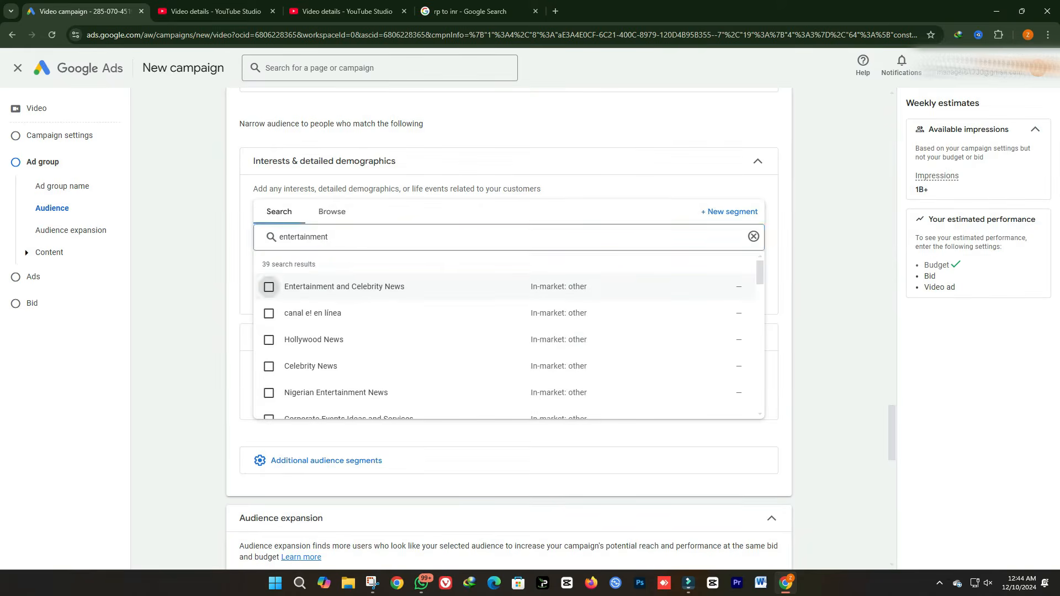
{"action": "left_click", "coordinate": [269, 287]}
{"action": "scroll", "coordinate": [508, 370], "scroll_direction": "down", "scroll_amount": 8}
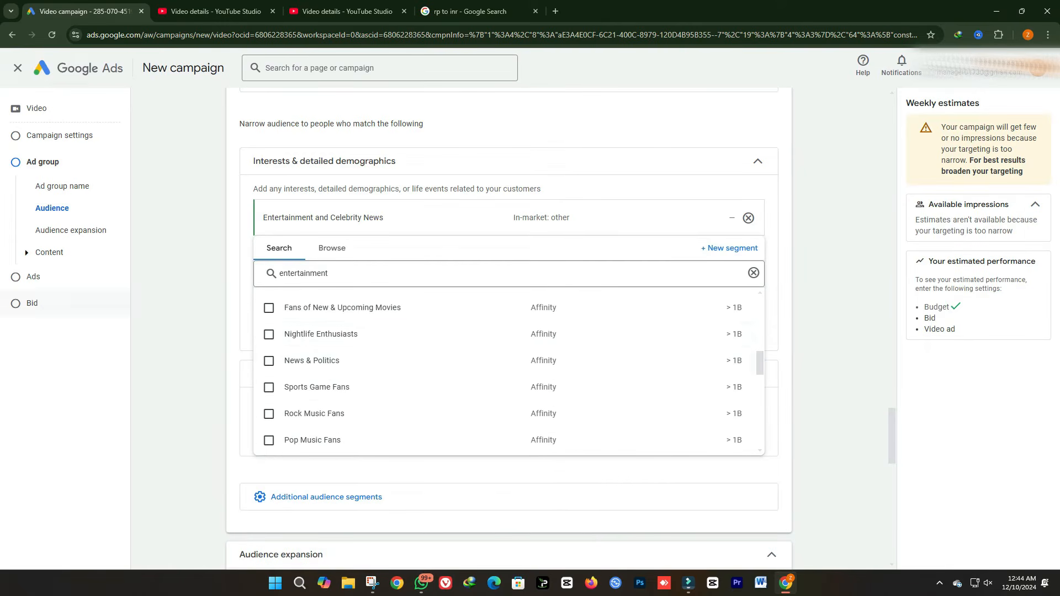
{"action": "scroll", "coordinate": [508, 369], "scroll_direction": "down", "scroll_amount": 7}
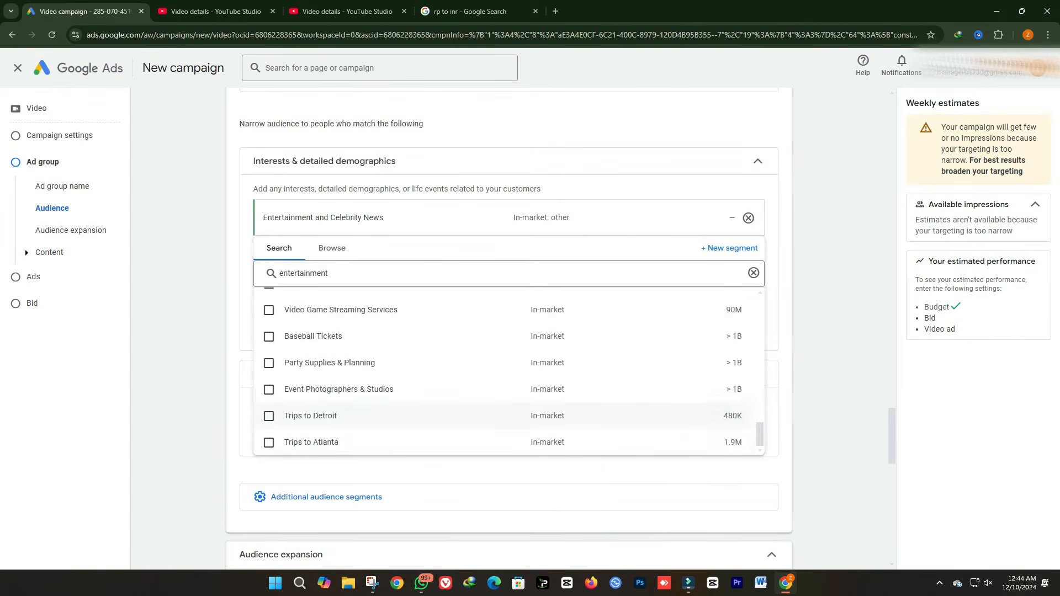
Search the interest segments for "interne design", review the results without selecting any, and close the list
{"action": "left_click_drag", "start_coordinate": [345, 274], "coordinate": [65, 277]}
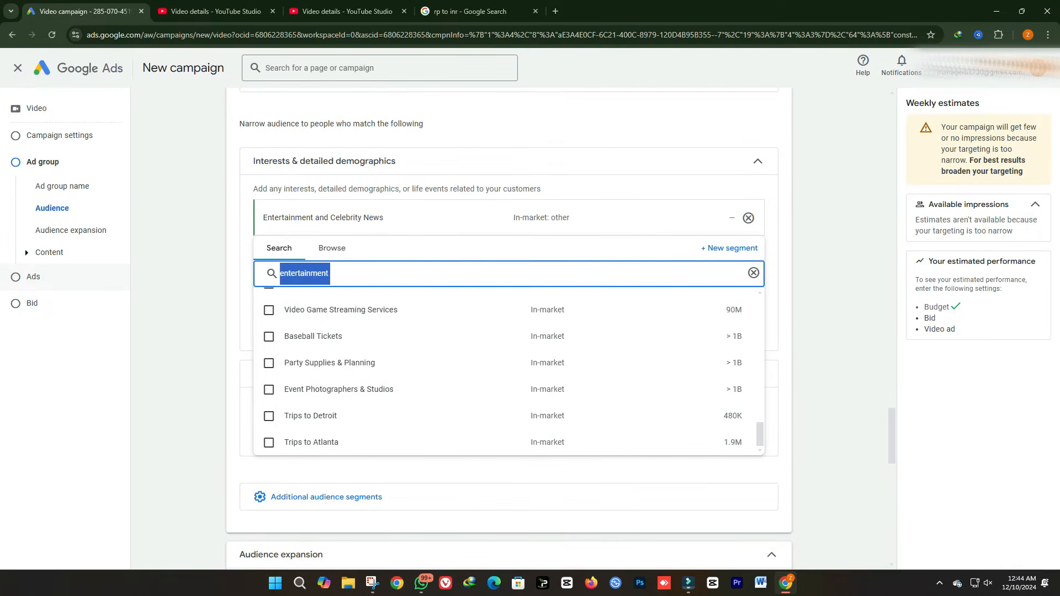
{"action": "key", "text": "BackSpace"}
{"action": "type", "text": "inte"}
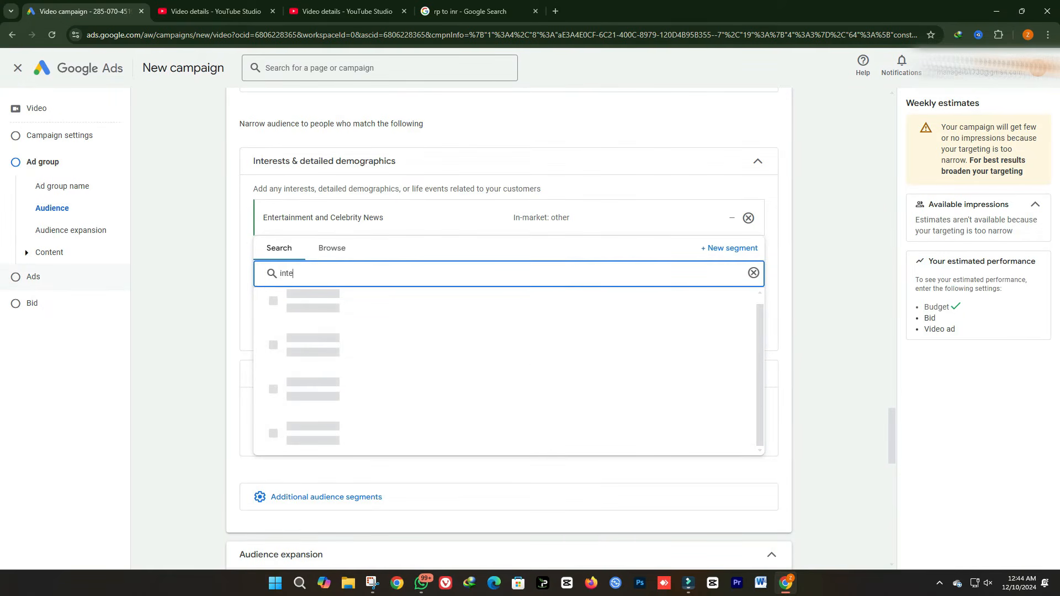
{"action": "type", "text": "re disign"}
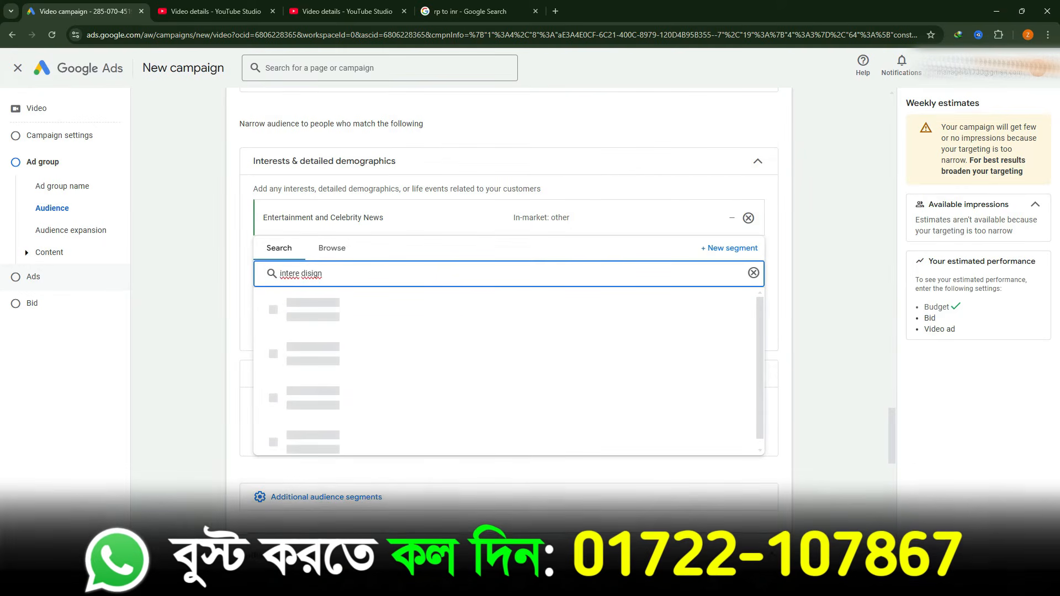
{"action": "right_click", "coordinate": [289, 274]}
{"action": "left_click", "coordinate": [320, 290]}
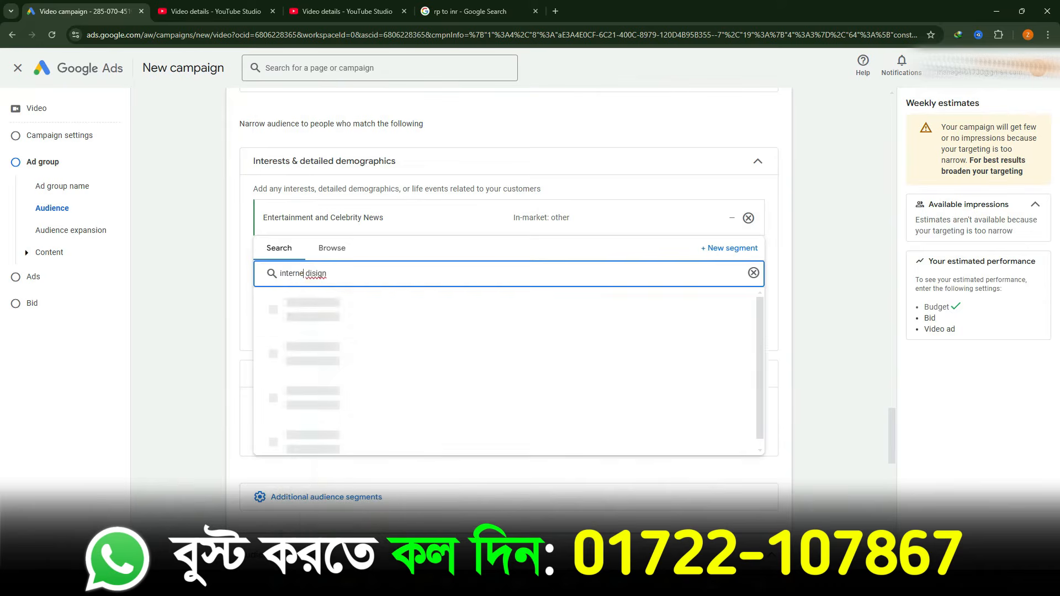
{"action": "right_click", "coordinate": [312, 273]}
{"action": "left_click", "coordinate": [342, 288]}
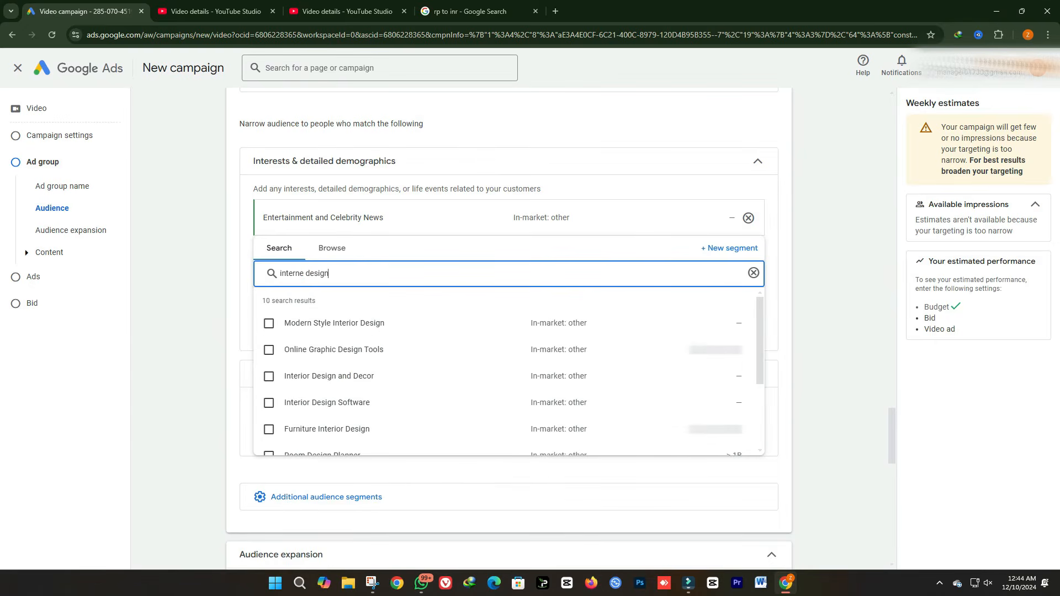
{"action": "scroll", "coordinate": [508, 332], "scroll_direction": "down", "scroll_amount": 2}
{"action": "scroll", "coordinate": [508, 329], "scroll_direction": "down", "scroll_amount": 1}
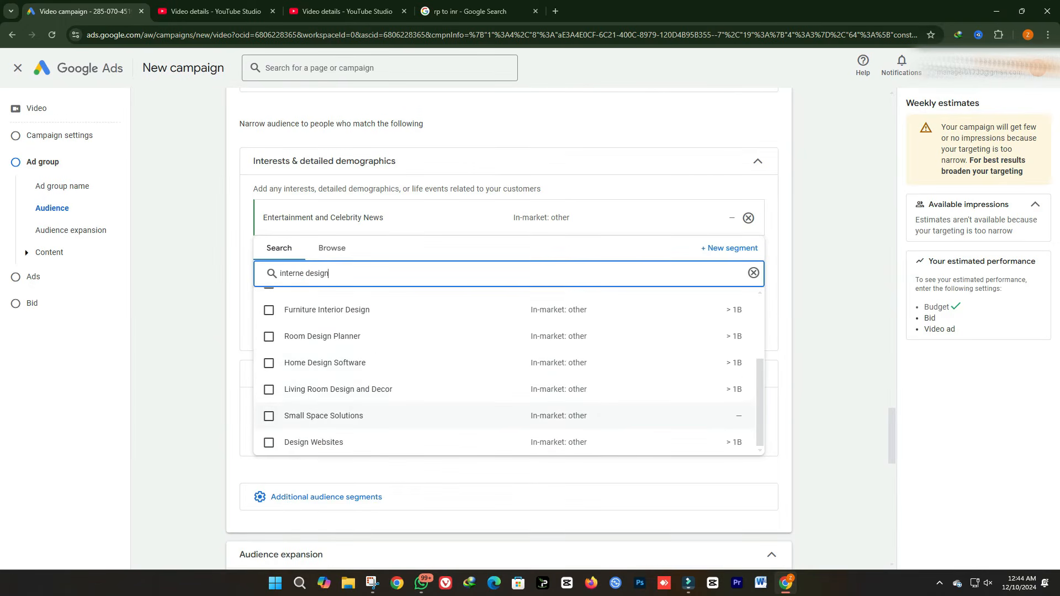
{"action": "left_click", "coordinate": [837, 331]}
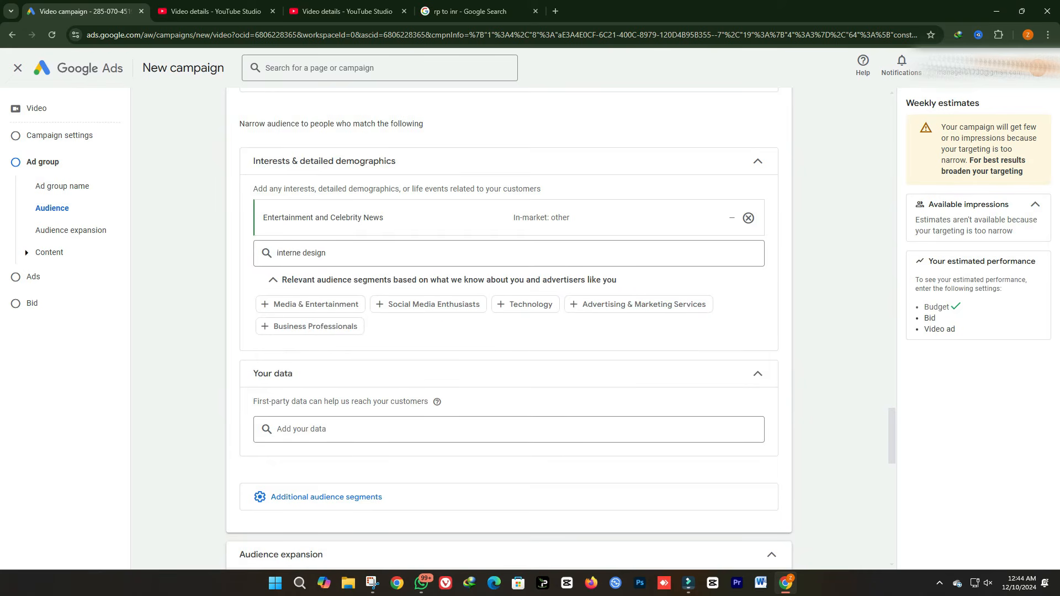
View the search options for first-party segments under Your data without adding any
{"action": "scroll", "coordinate": [508, 331], "scroll_direction": "down", "scroll_amount": 2}
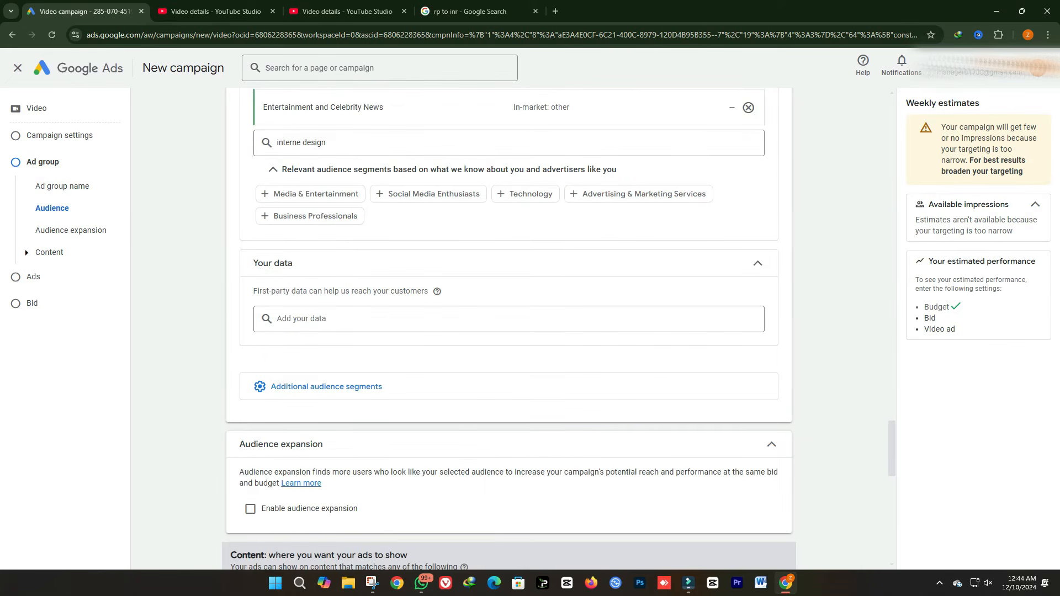
{"action": "left_click", "coordinate": [343, 264]}
{"action": "left_click", "coordinate": [342, 263]}
{"action": "left_click", "coordinate": [336, 318]}
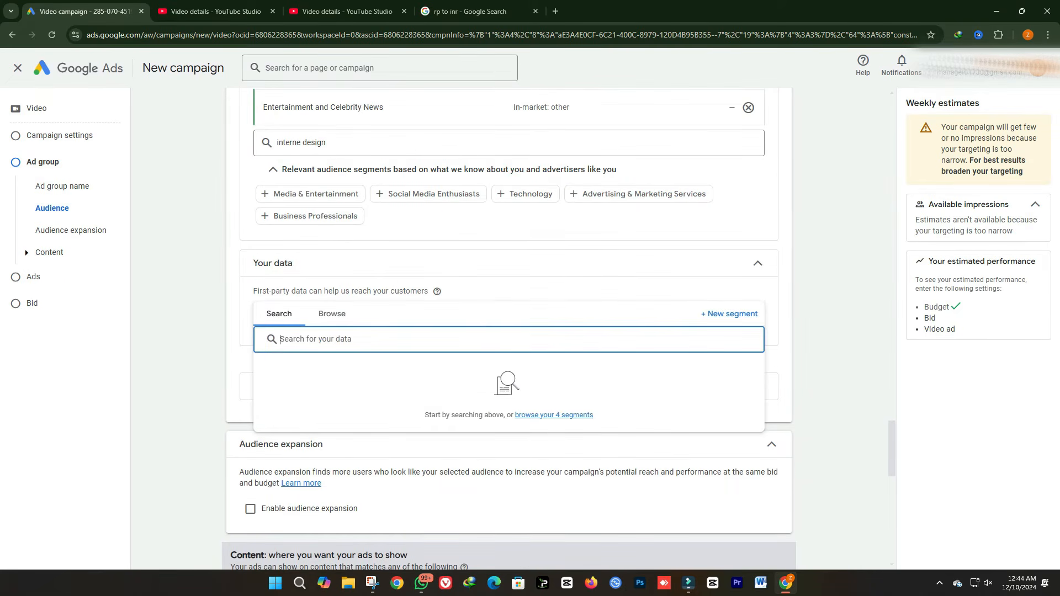
{"action": "left_click", "coordinate": [364, 291]}
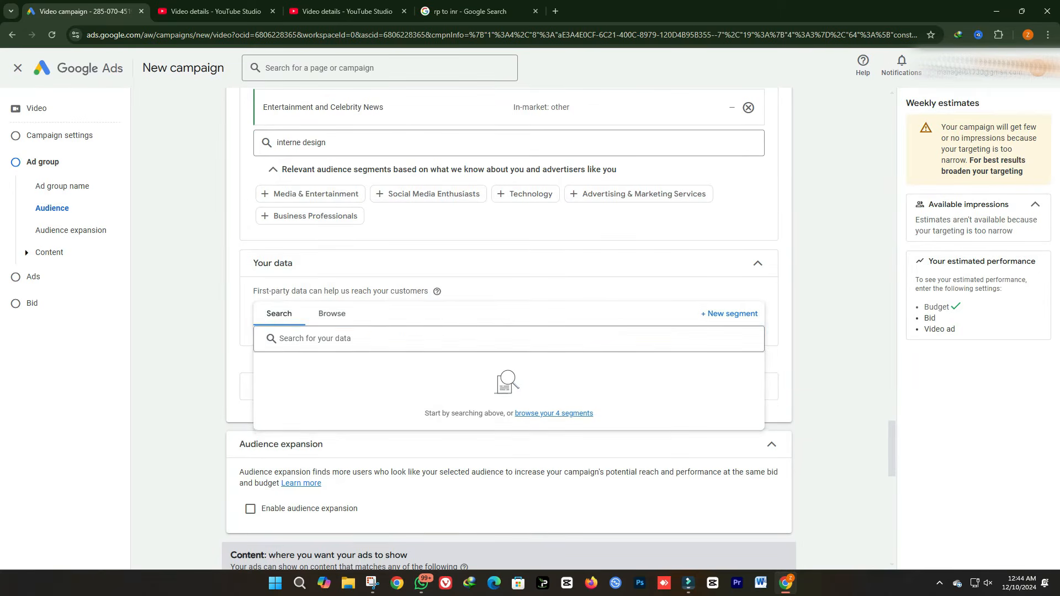
Examine the audience expansion option and the Content section's Keywords, Topics and Placements targeting, leaving them unset
{"action": "scroll", "coordinate": [386, 332], "scroll_direction": "down", "scroll_amount": 2}
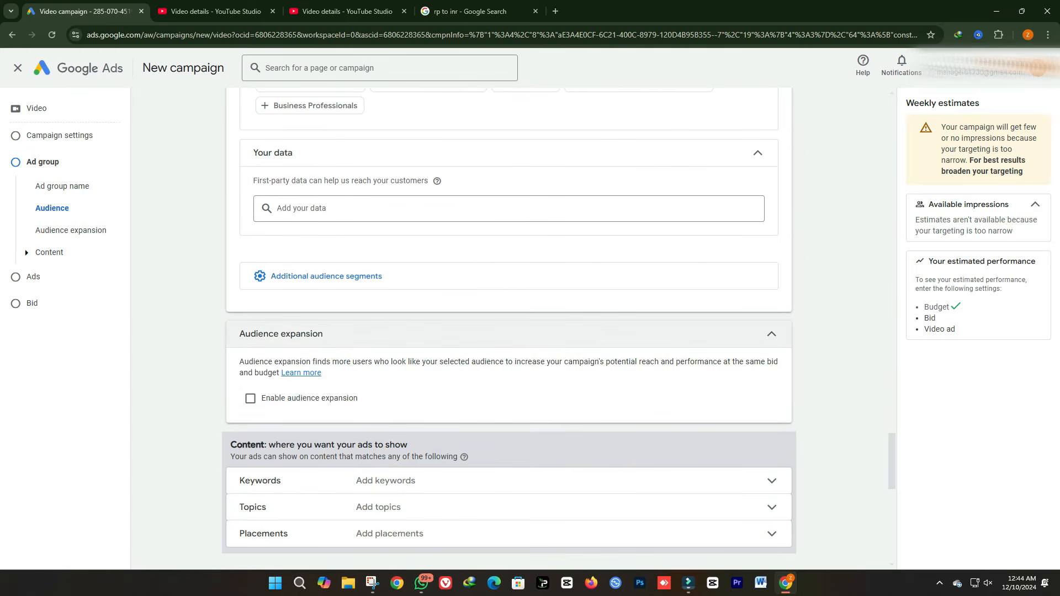
{"action": "scroll", "coordinate": [387, 332], "scroll_direction": "down", "scroll_amount": 2}
{"action": "left_click", "coordinate": [386, 374]}
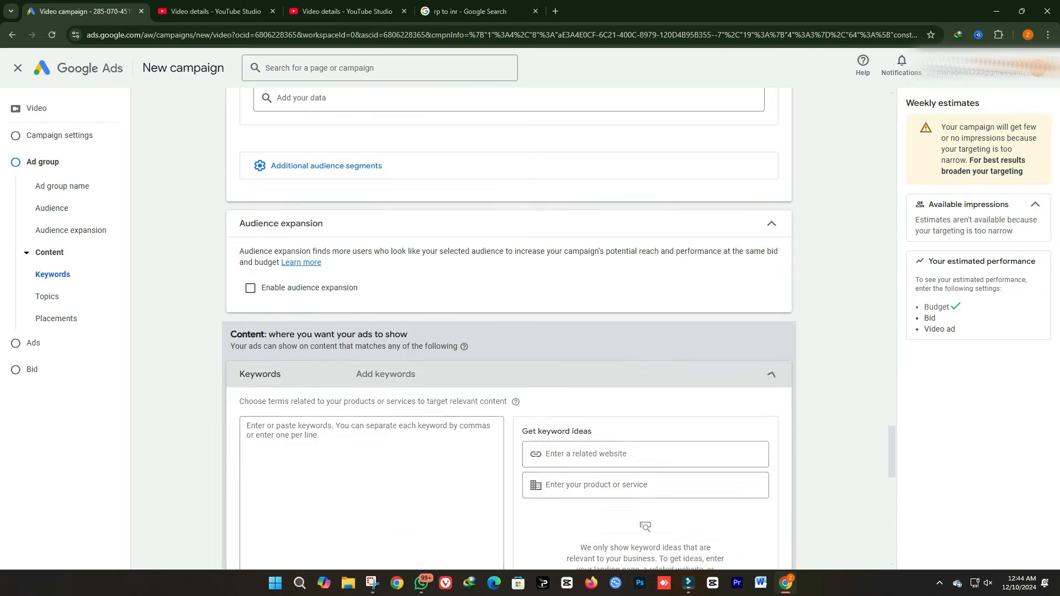
{"action": "left_click", "coordinate": [474, 374]}
{"action": "scroll", "coordinate": [475, 375], "scroll_direction": "down", "scroll_amount": 1}
{"action": "left_click_drag", "start_coordinate": [320, 415], "coordinate": [230, 279]}
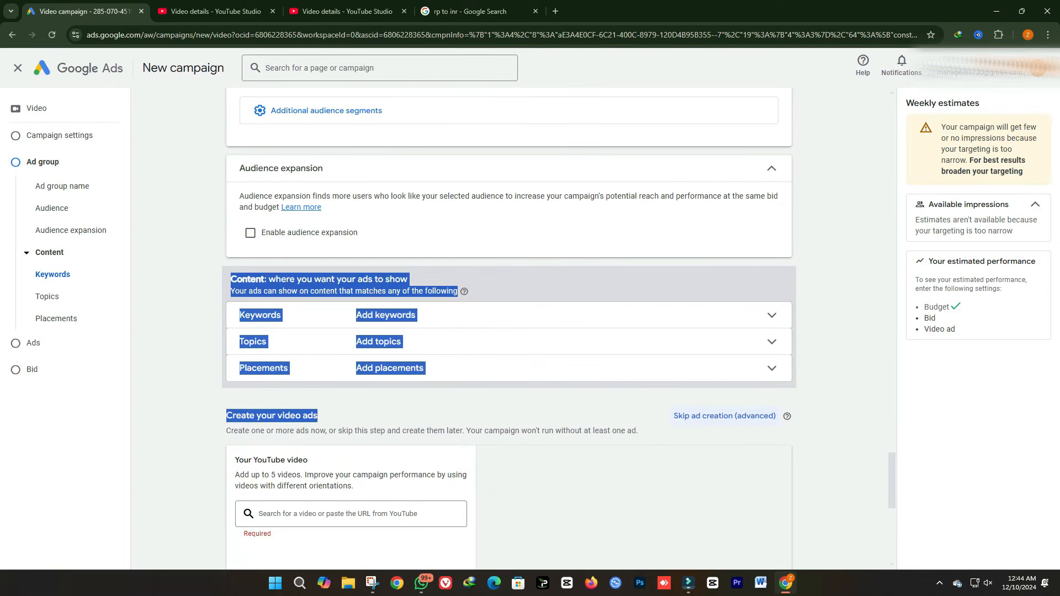
{"action": "left_click", "coordinate": [230, 279]}
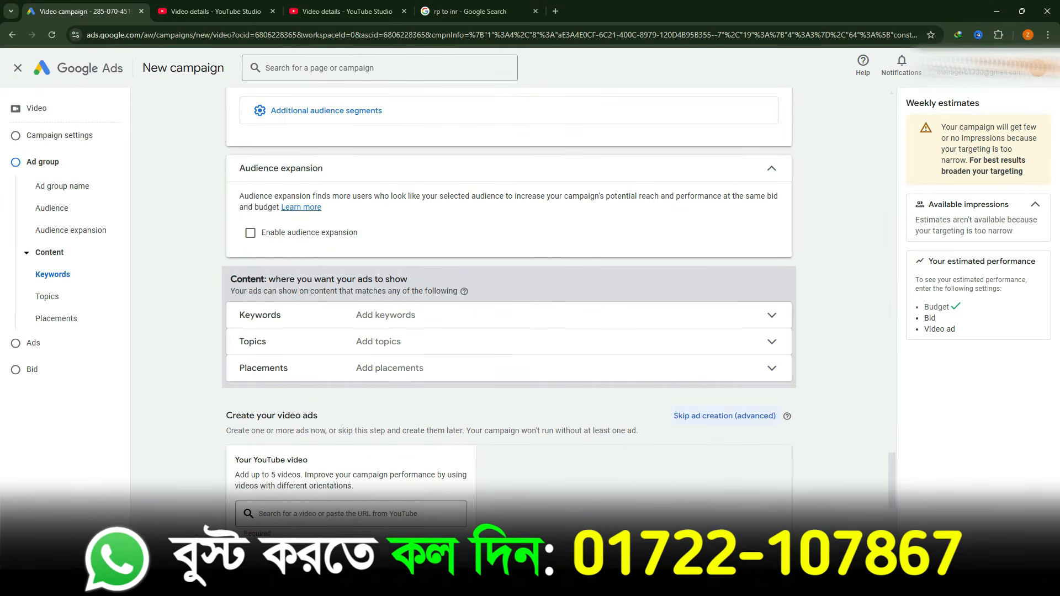
{"action": "left_click_drag", "start_coordinate": [230, 279], "coordinate": [413, 369]}
{"action": "left_click", "coordinate": [230, 280]}
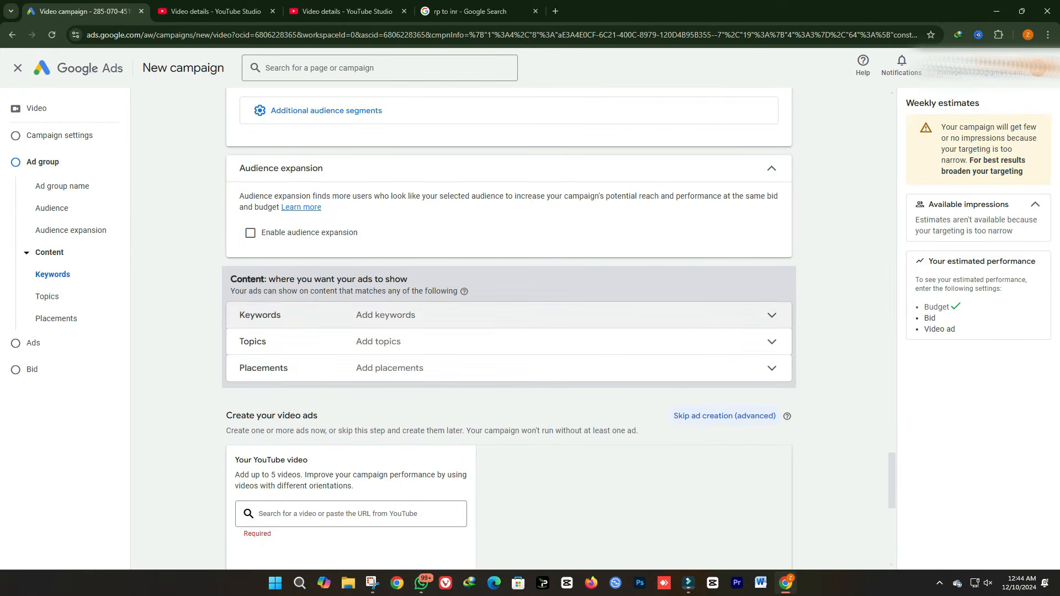
Enter "youtube video boost" as the ad group's content keyword and open the Topics selection
{"action": "left_click", "coordinate": [259, 315]}
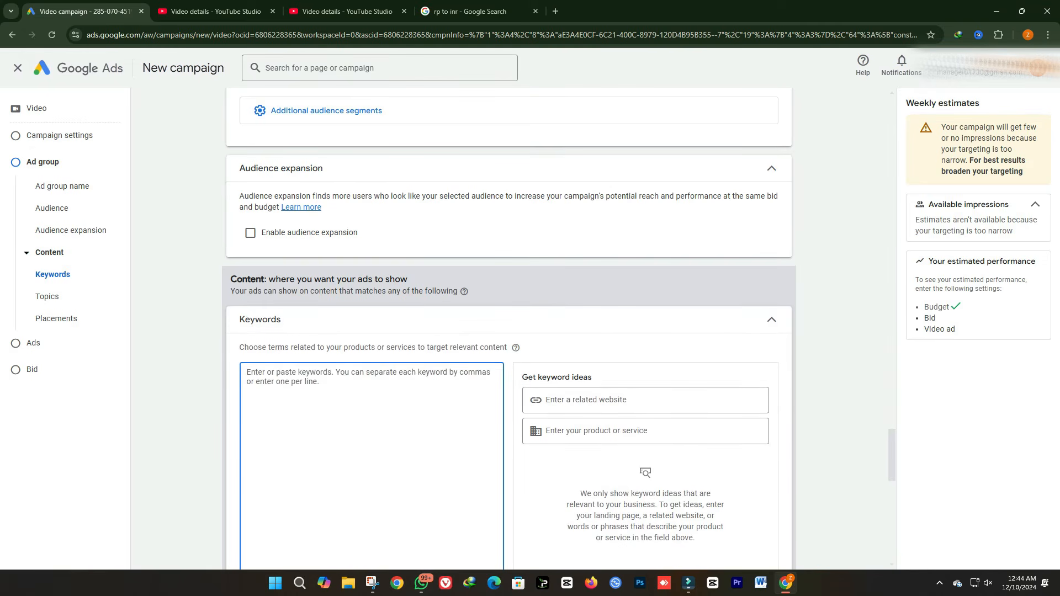
{"action": "type", "text": "hfhghf"}
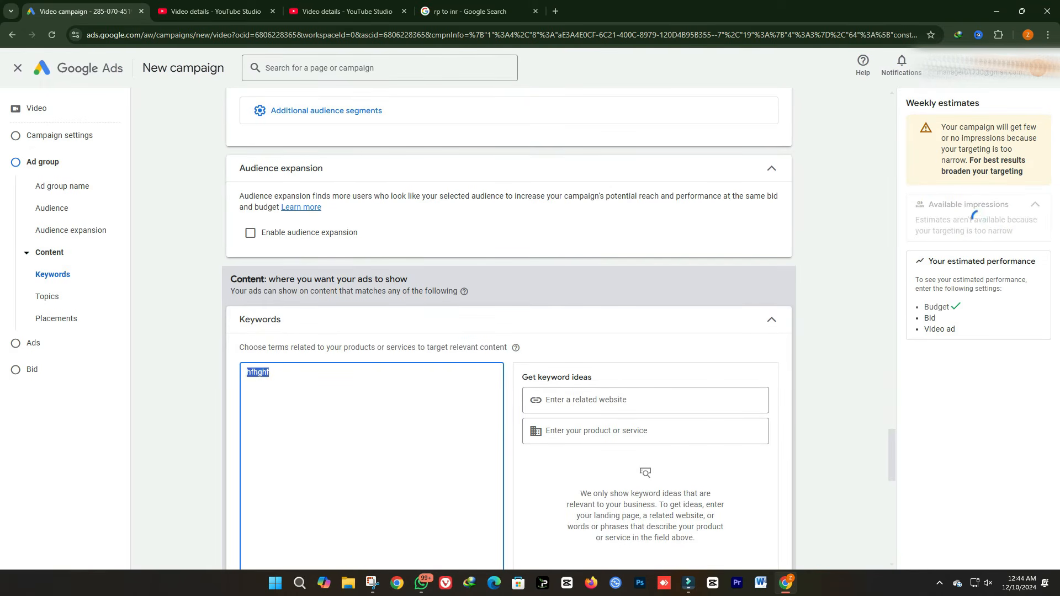
{"action": "key", "text": "BackSpace"}
{"action": "type", "text": "youtube video boost"}
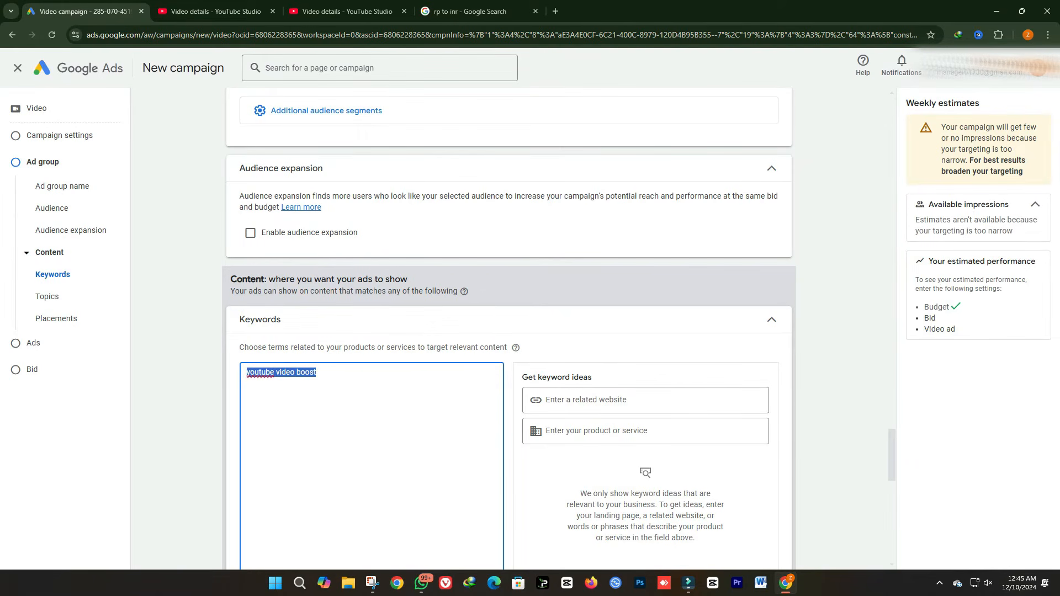
{"action": "left_click", "coordinate": [188, 406]}
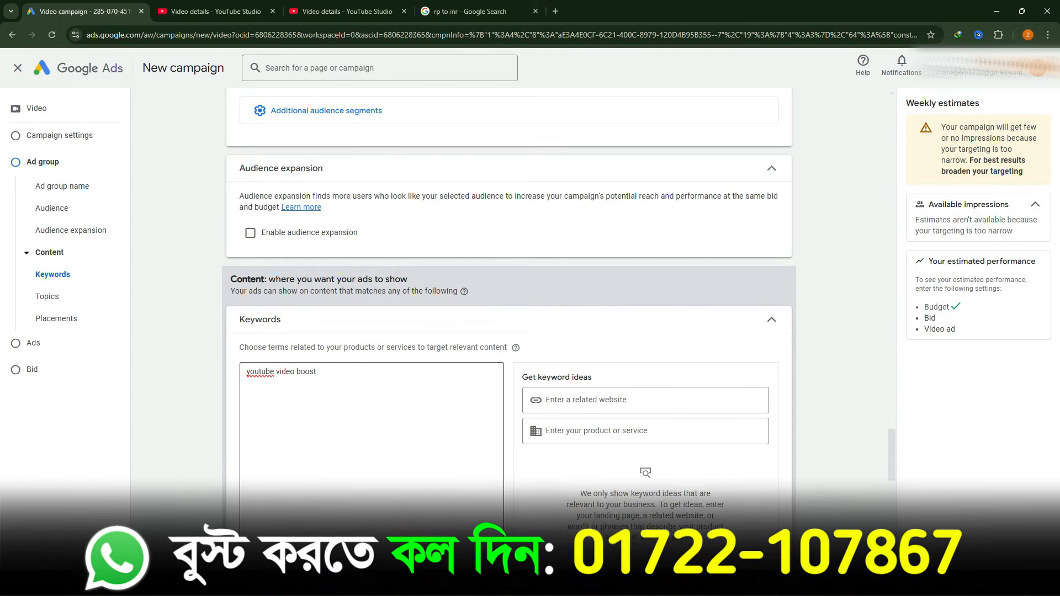
{"action": "left_click_drag", "start_coordinate": [343, 373], "coordinate": [97, 374]}
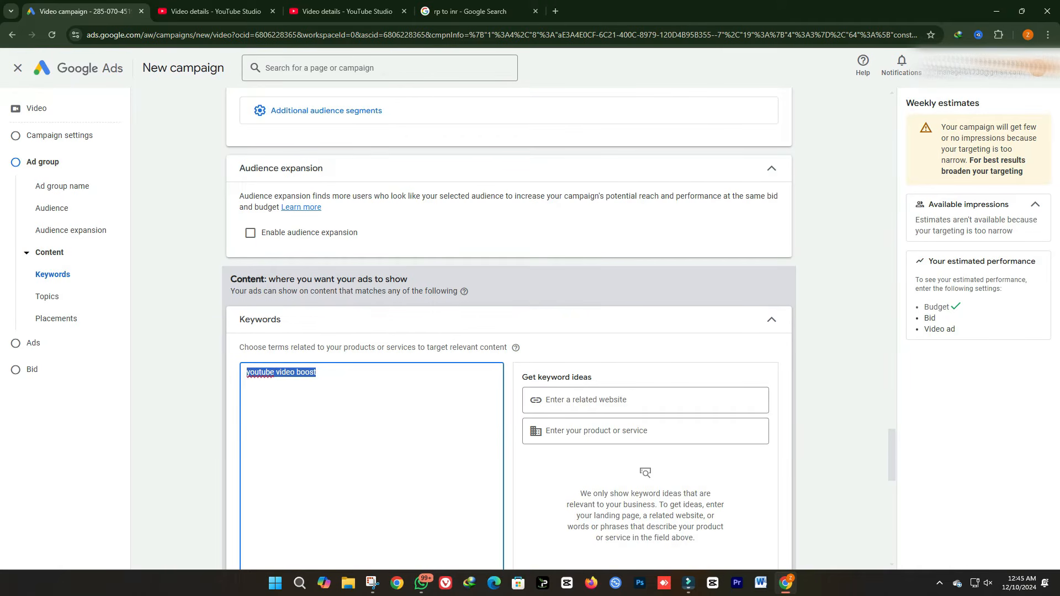
{"action": "left_click", "coordinate": [772, 319]}
{"action": "left_click", "coordinate": [772, 341]}
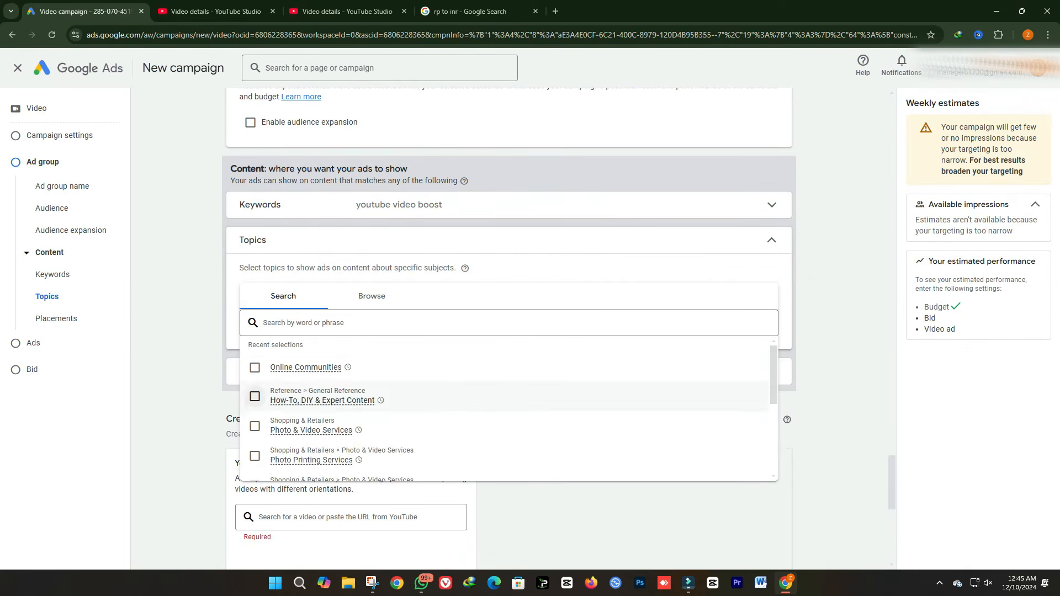
Examine the recently used topic suggestions for the ad group's content targeting
{"action": "scroll", "coordinate": [255, 411], "scroll_direction": "down", "scroll_amount": 5}
{"action": "scroll", "coordinate": [254, 439], "scroll_direction": "down", "scroll_amount": 3}
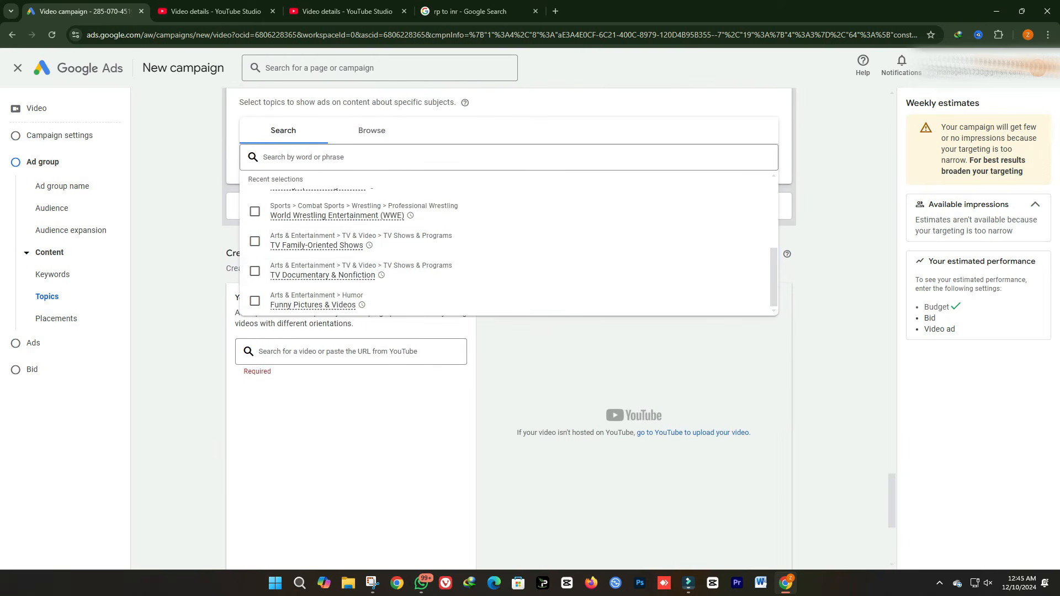
{"action": "scroll", "coordinate": [265, 310], "scroll_direction": "up", "scroll_amount": 2}
Switch to the Singapore Apple Store video's details in YouTube Studio and check its category options, keeping Science & Technology
{"action": "left_click", "coordinate": [344, 11]}
{"action": "scroll", "coordinate": [331, 386], "scroll_direction": "down", "scroll_amount": 12}
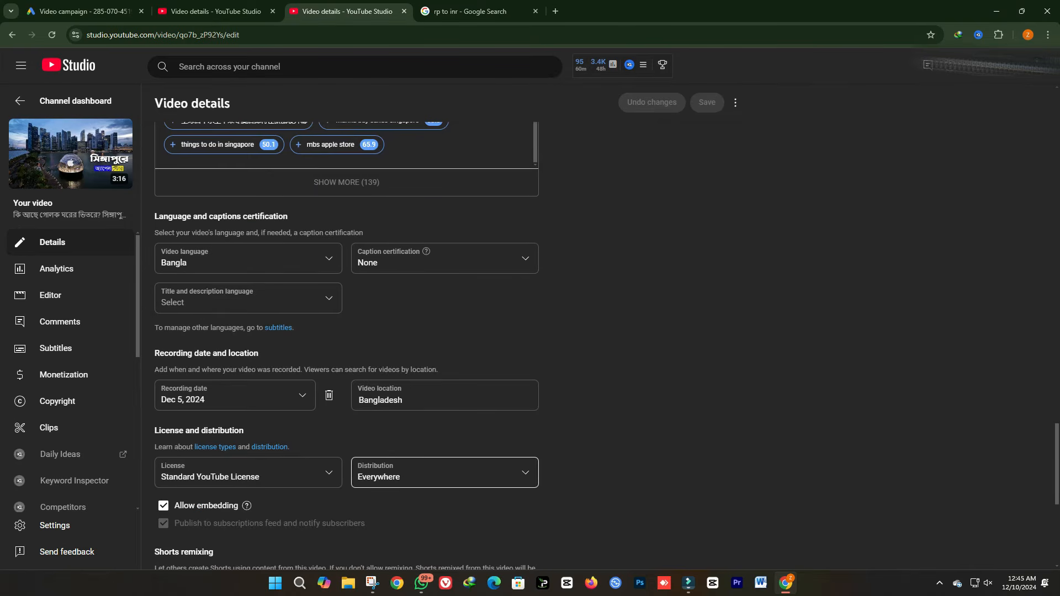
{"action": "scroll", "coordinate": [444, 472], "scroll_direction": "down", "scroll_amount": 3}
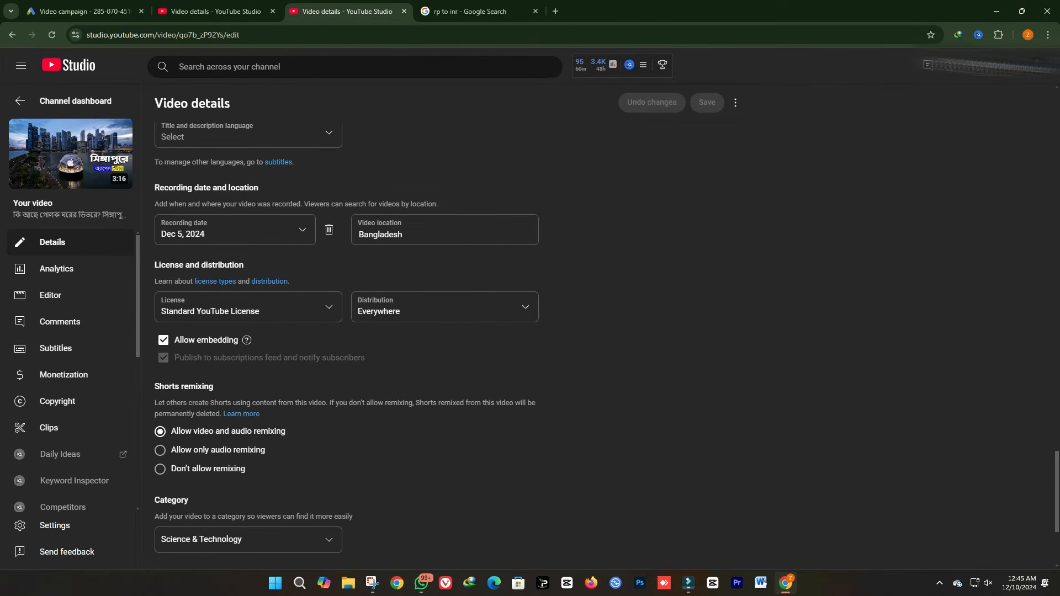
{"action": "scroll", "coordinate": [248, 354], "scroll_direction": "down", "scroll_amount": 3}
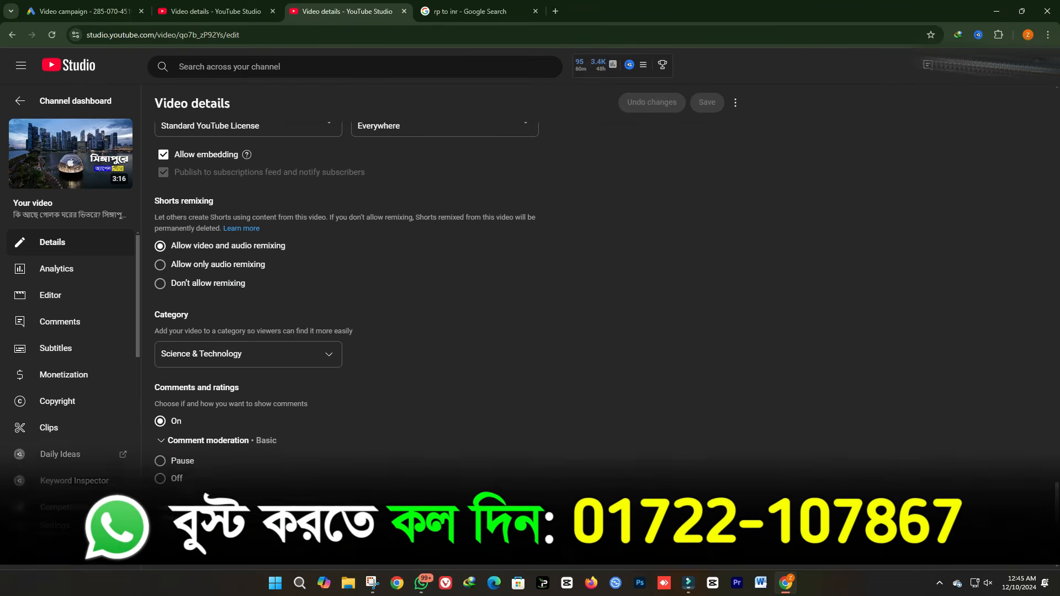
{"action": "left_click", "coordinate": [248, 353]}
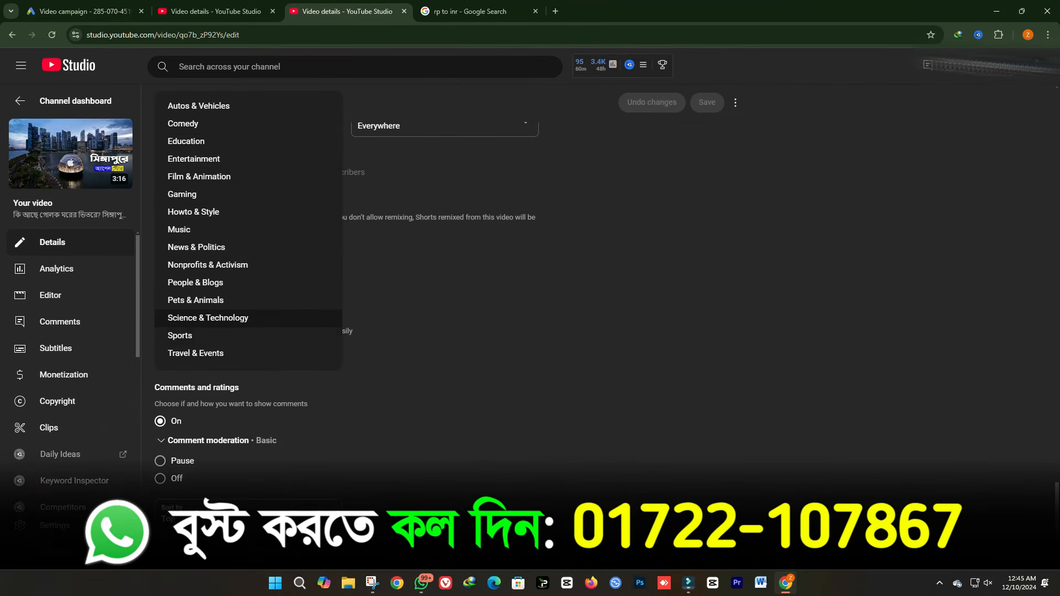
{"action": "left_click", "coordinate": [208, 318]}
Return to the Google Ads campaign, review the topic suggestions again and close the list without selecting any
{"action": "left_click", "coordinate": [83, 11]}
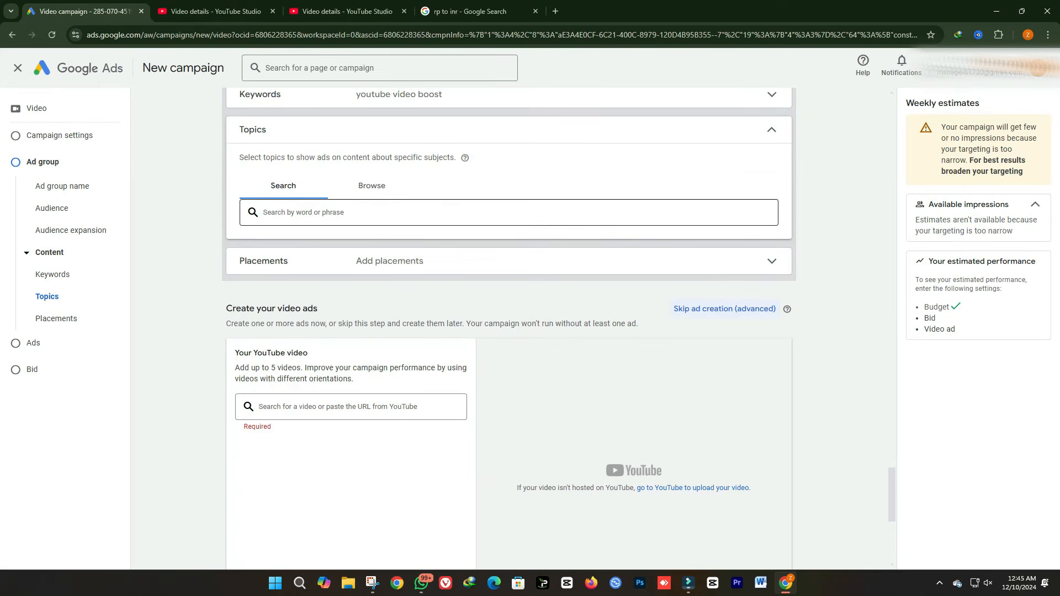
{"action": "left_click", "coordinate": [509, 213]}
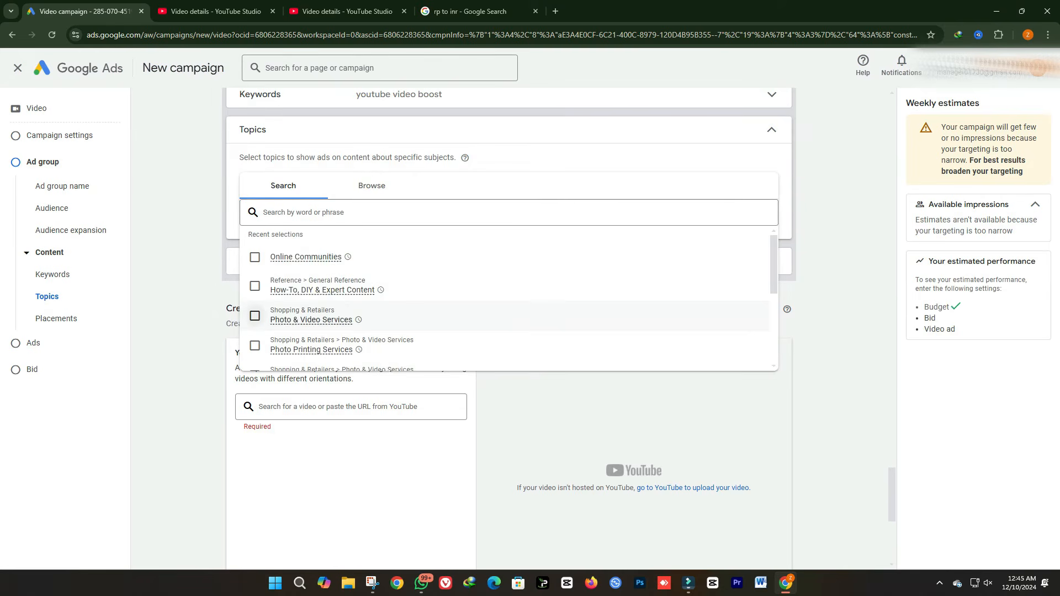
{"action": "scroll", "coordinate": [317, 321], "scroll_direction": "down", "scroll_amount": 2}
{"action": "left_click", "coordinate": [828, 326]}
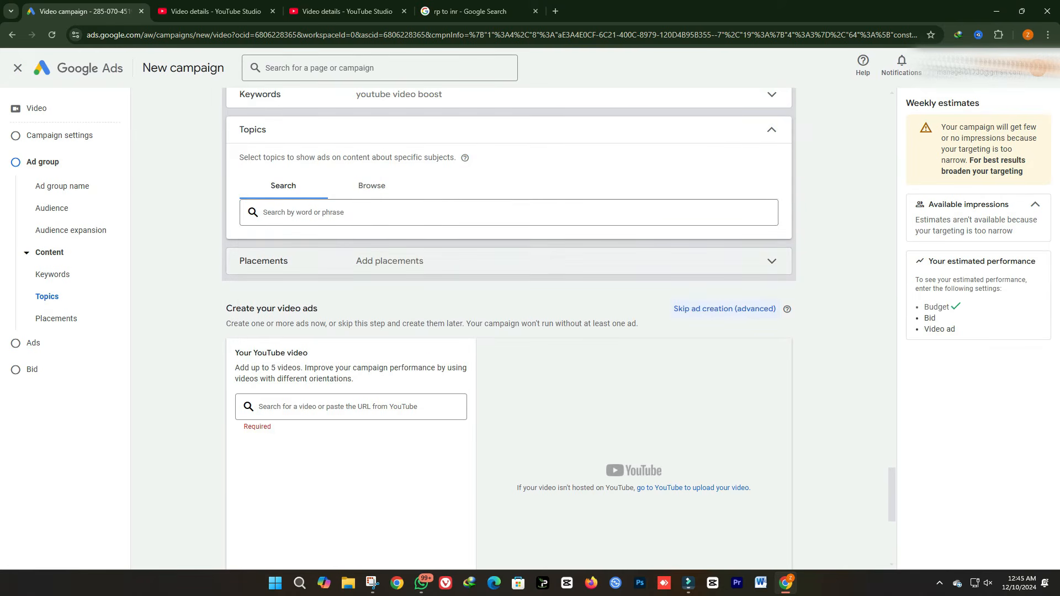
Search the YouTube channel placements for "somoy tv" and add the SOMOY TV channel as a placement
{"action": "left_click", "coordinate": [508, 261]}
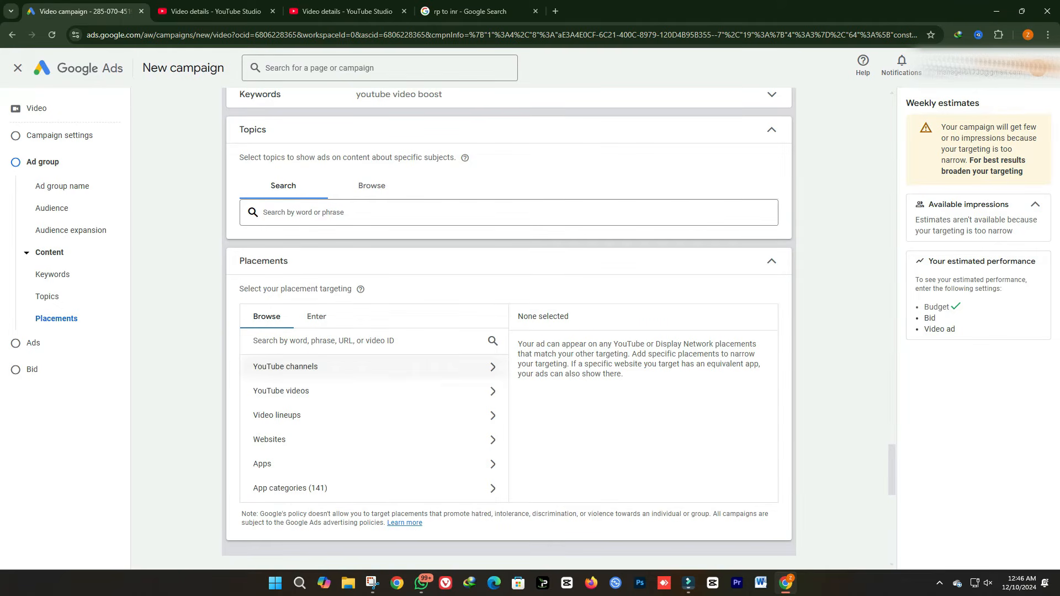
{"action": "left_click", "coordinate": [286, 366]}
{"action": "left_click", "coordinate": [292, 341]}
{"action": "type", "text": "somoy tv"}
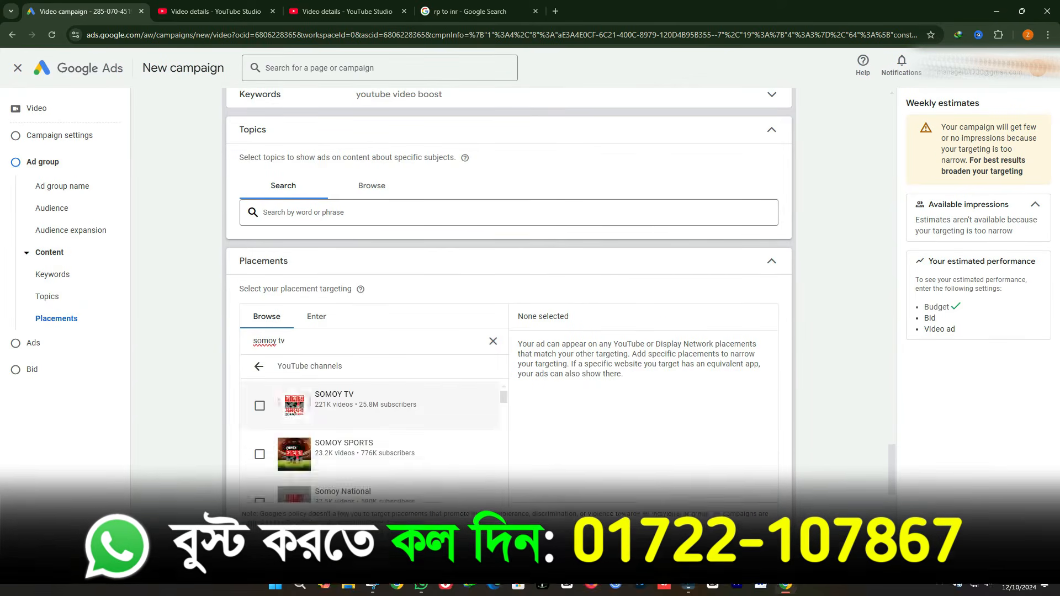
{"action": "left_click", "coordinate": [259, 406]}
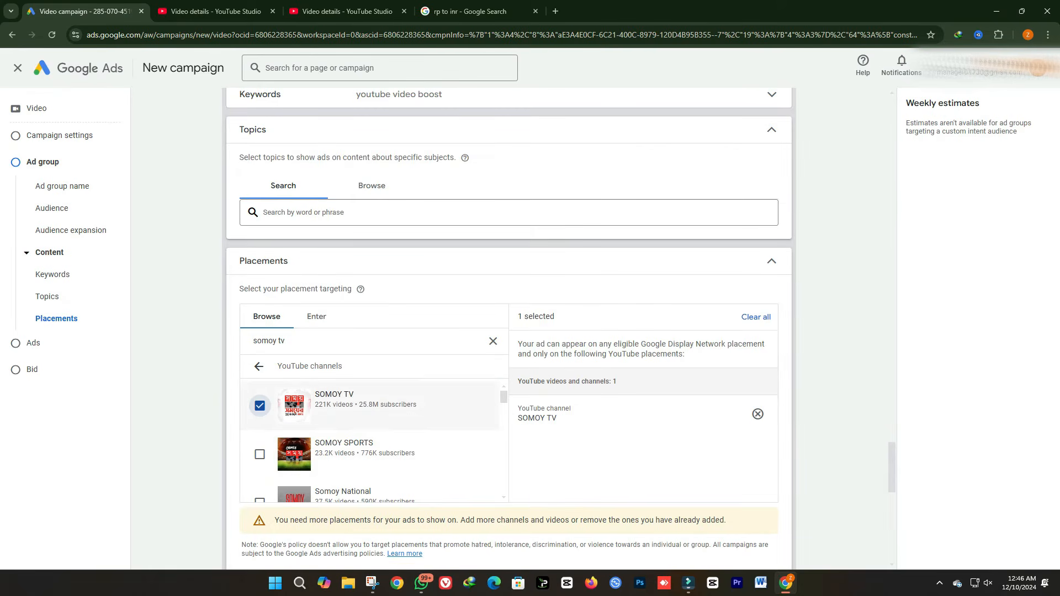
{"action": "left_click", "coordinate": [494, 341]}
{"action": "left_click", "coordinate": [259, 366]}
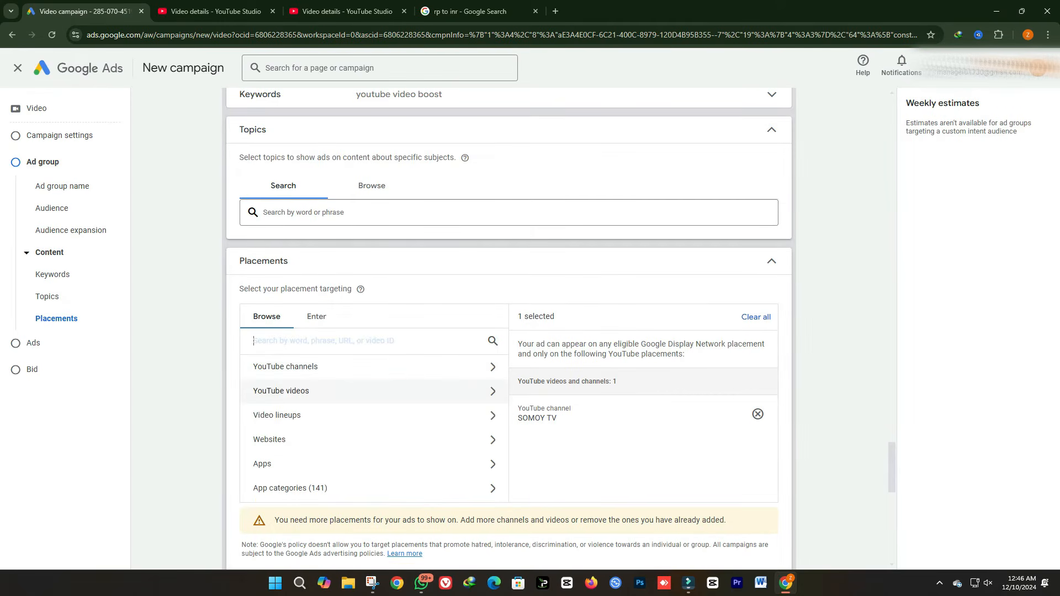
Start a YouTube video placement search and copy the Singapore Apple Store video's link from YouTube Studio
{"action": "left_click", "coordinate": [282, 391]}
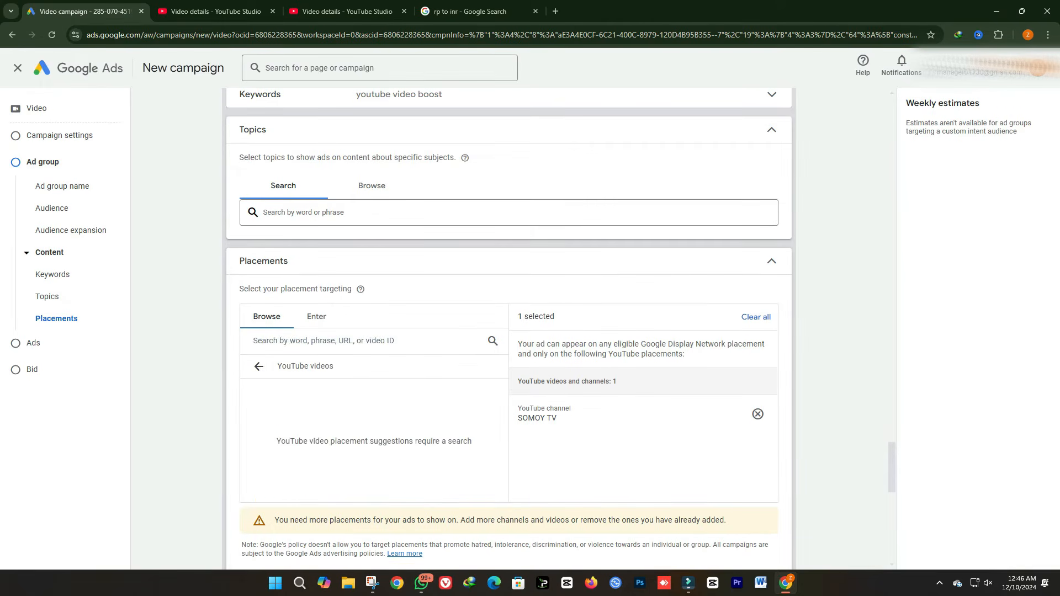
{"action": "left_click", "coordinate": [324, 341]}
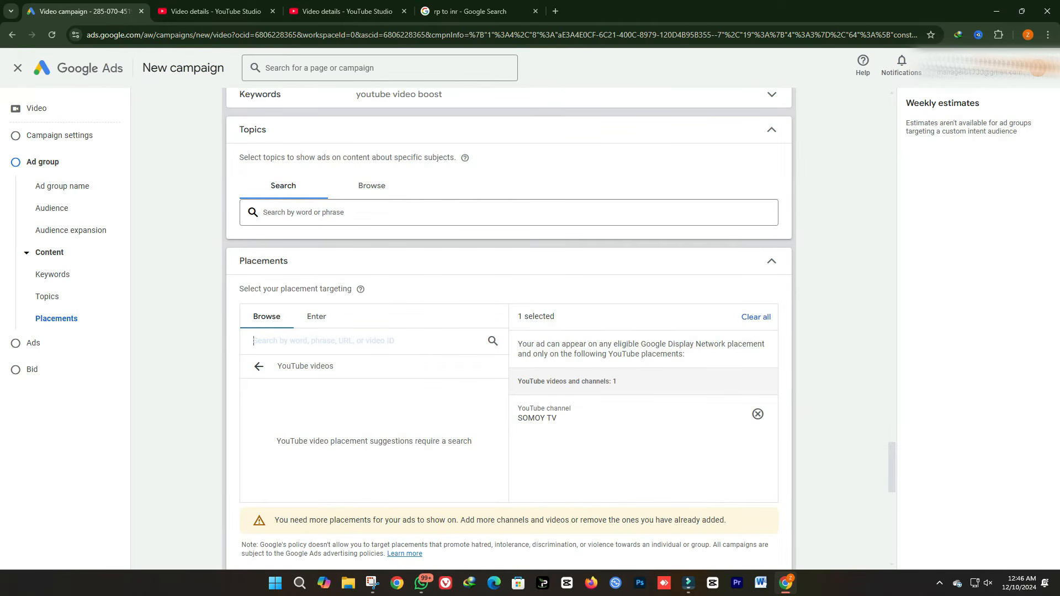
{"action": "key", "text": "ctrl+Tab"}
{"action": "key", "text": "ctrl+Tab"}
{"action": "scroll", "coordinate": [347, 332], "scroll_direction": "up", "scroll_amount": 15}
{"action": "scroll", "coordinate": [347, 331], "scroll_direction": "up", "scroll_amount": 15}
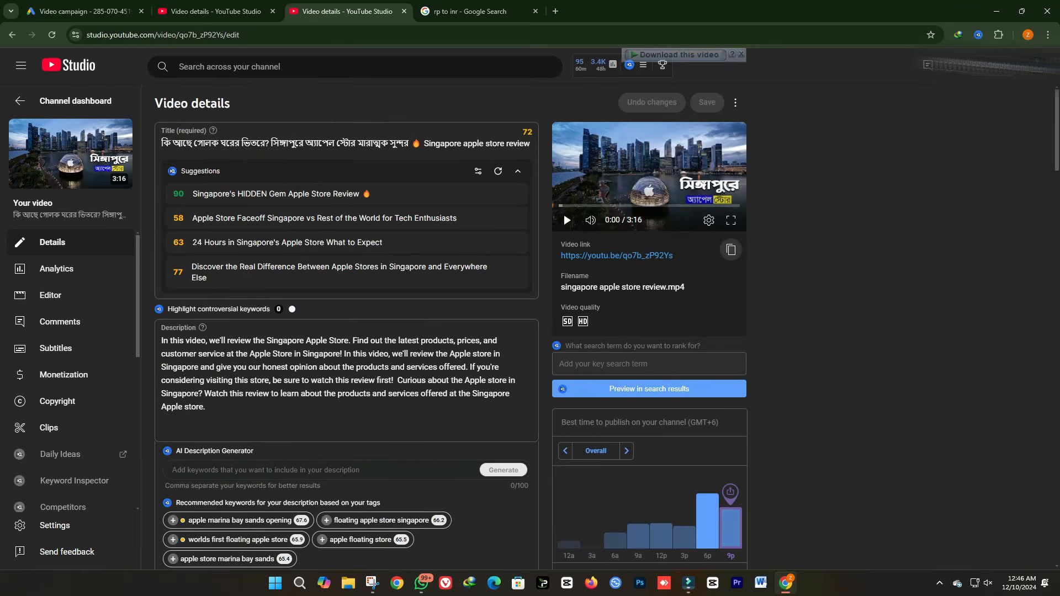
{"action": "left_click", "coordinate": [731, 249]}
{"action": "left_click", "coordinate": [83, 11]}
{"action": "key", "text": "ctrl+v"}
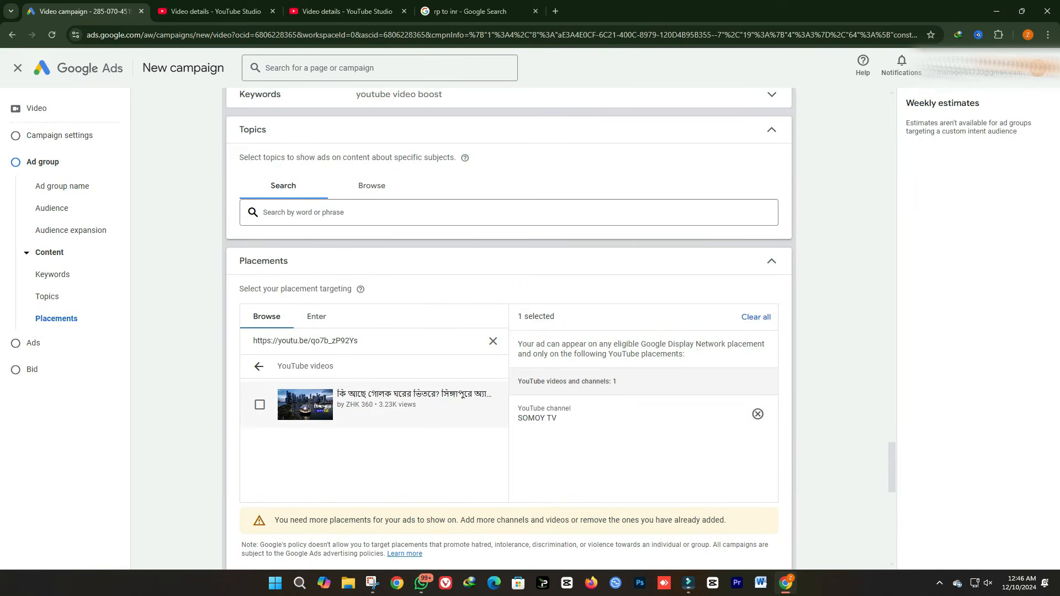
{"action": "left_click", "coordinate": [259, 405]}
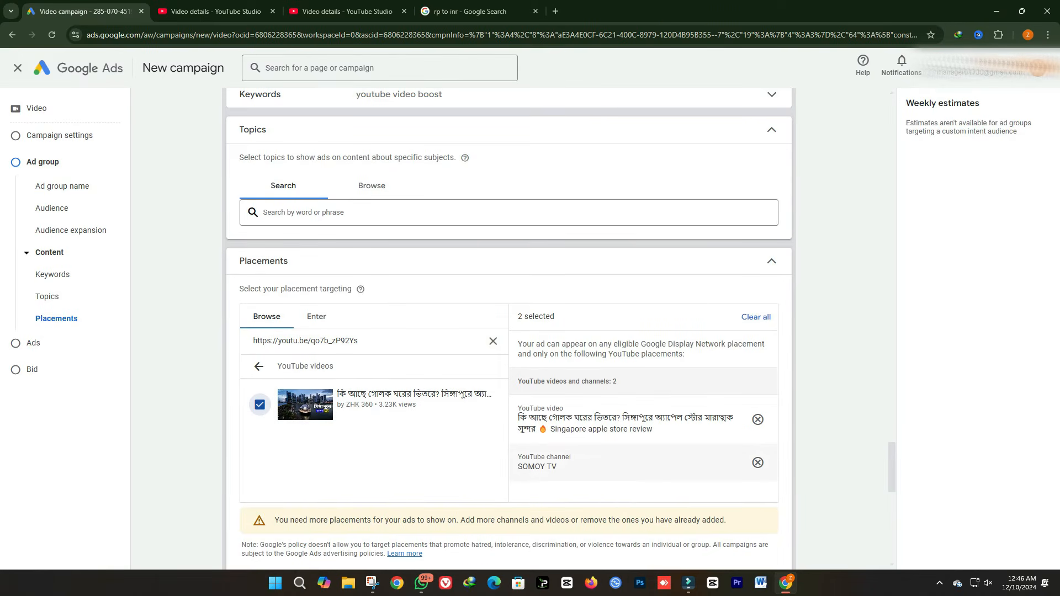
Remove the SOMOY TV channel and the Singapore Apple Store video from the placements and collapse the Placements section
{"action": "left_click", "coordinate": [757, 463]}
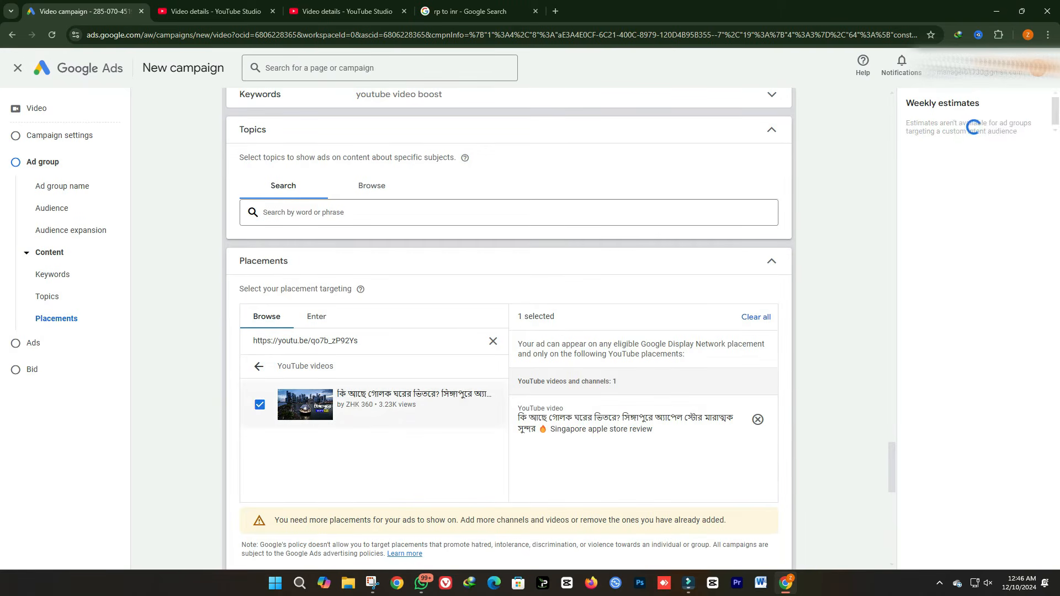
{"action": "left_click", "coordinate": [758, 419]}
{"action": "left_click", "coordinate": [493, 342]}
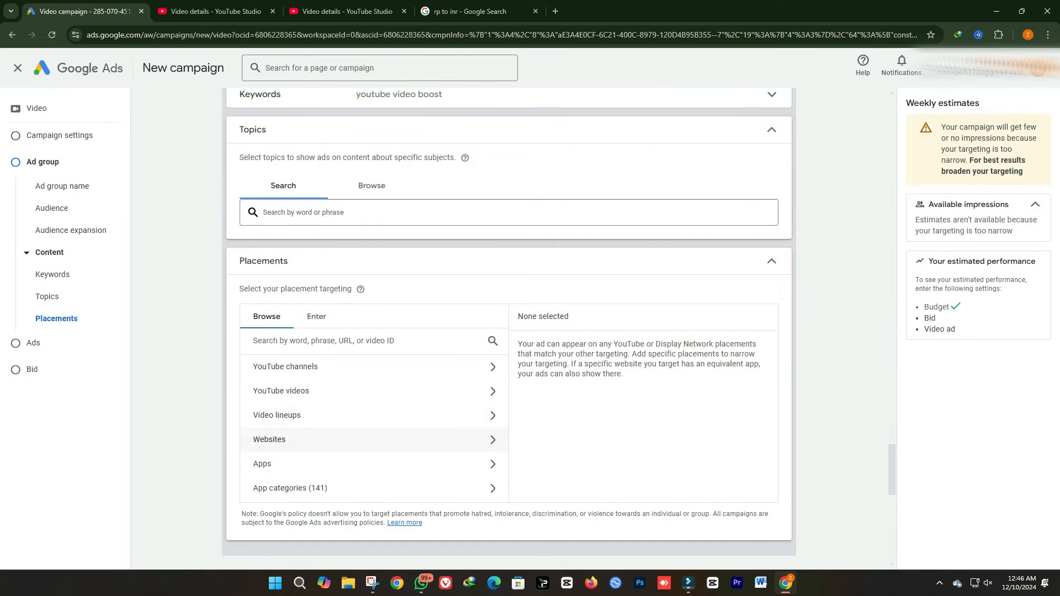
{"action": "scroll", "coordinate": [365, 464], "scroll_direction": "down", "scroll_amount": 2}
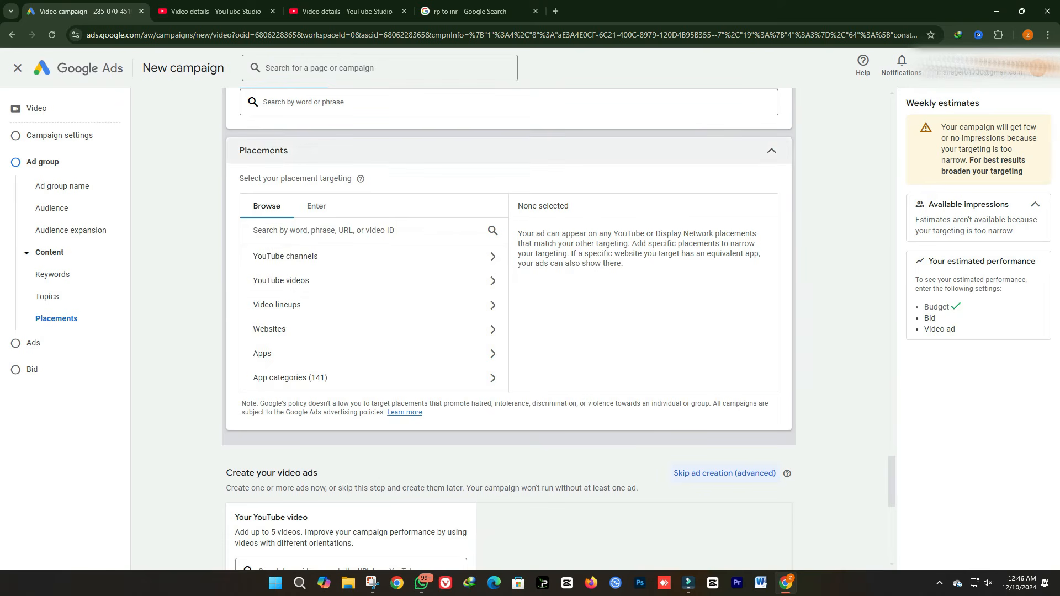
{"action": "left_click", "coordinate": [508, 151]}
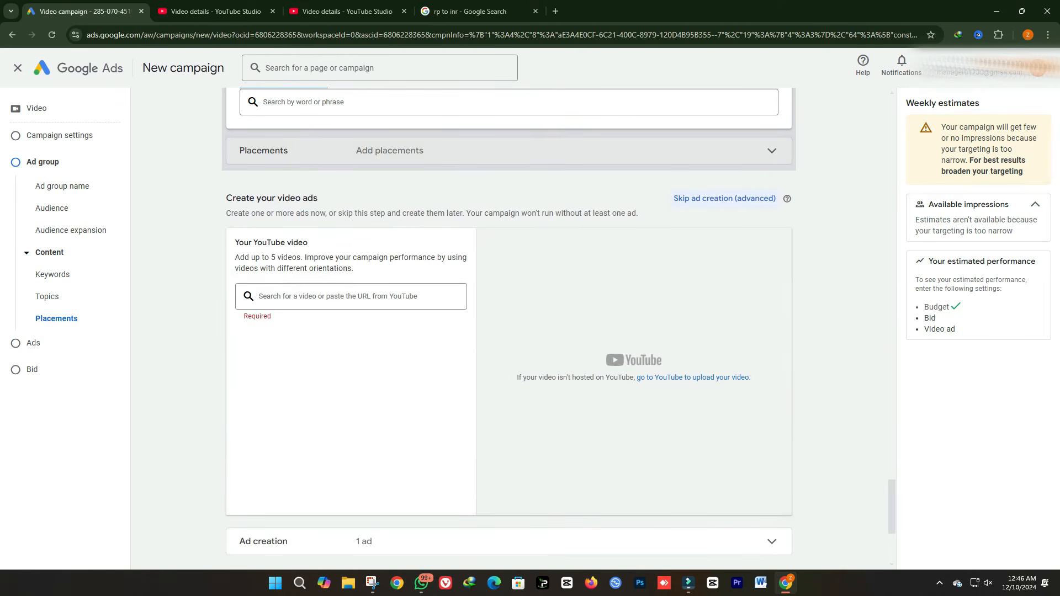
Add the Singapore Apple Store video to the video ad using its copied YouTube link
{"action": "scroll", "coordinate": [351, 297], "scroll_direction": "down", "scroll_amount": 5}
{"action": "scroll", "coordinate": [351, 296], "scroll_direction": "up", "scroll_amount": 3}
{"action": "left_click", "coordinate": [351, 229]}
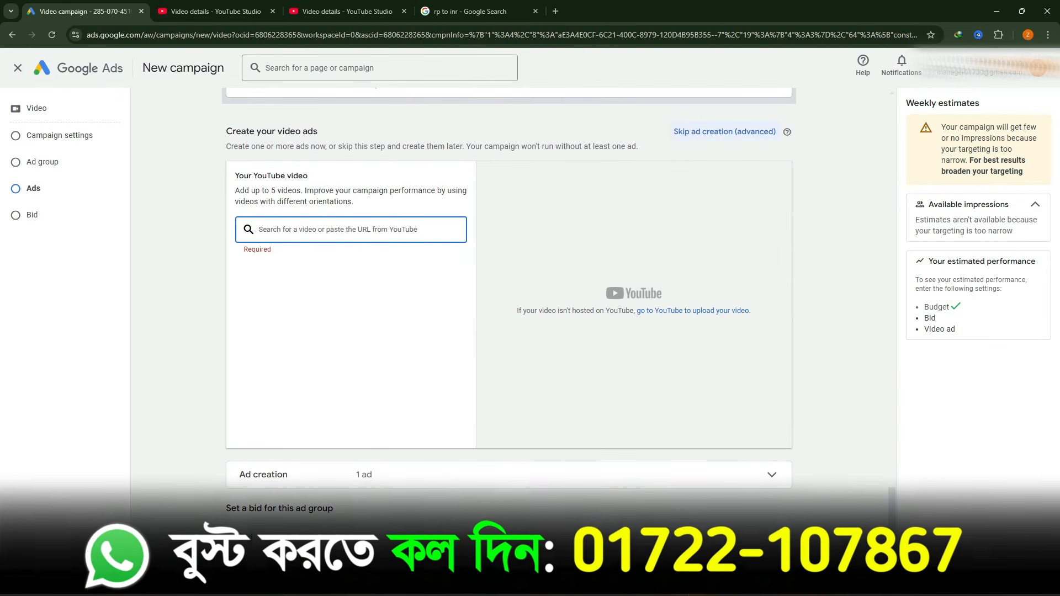
{"action": "key", "text": "ctrl+v"}
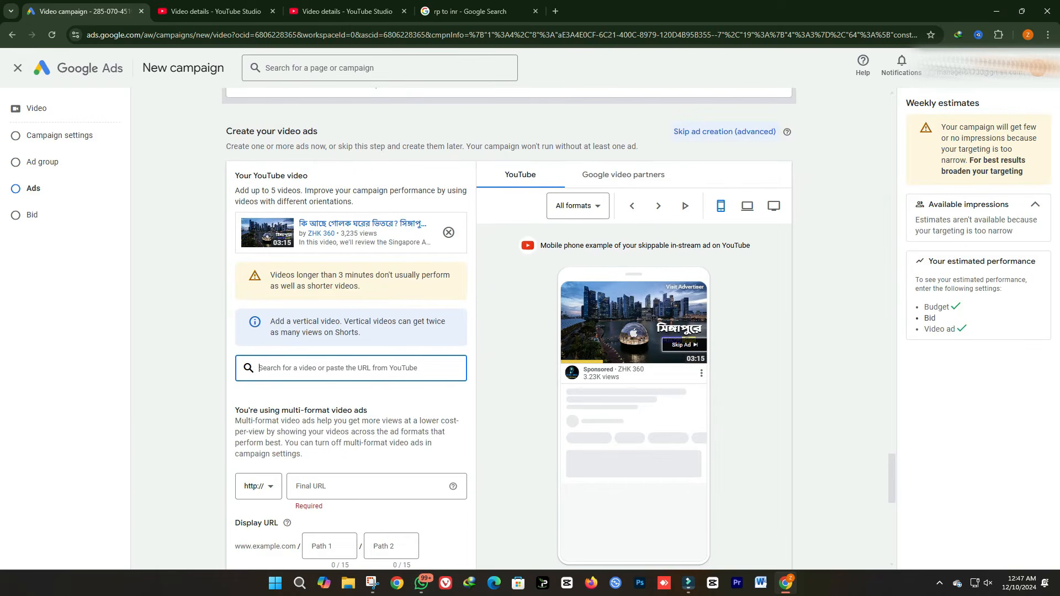
{"action": "scroll", "coordinate": [354, 387], "scroll_direction": "down", "scroll_amount": 1}
{"action": "left_click", "coordinate": [353, 431]}
{"action": "left_click", "coordinate": [259, 431]}
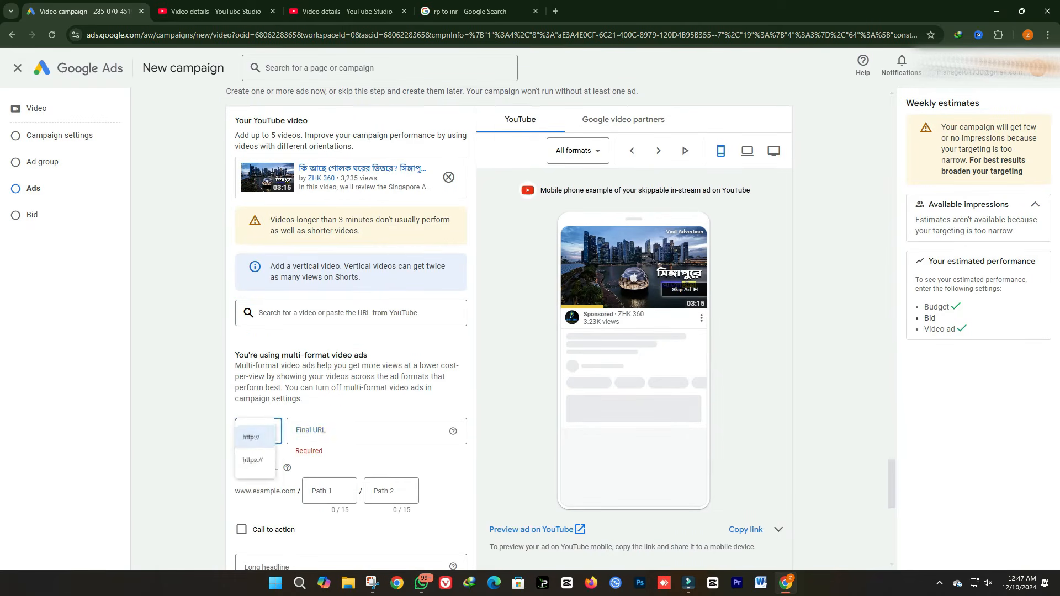
{"action": "left_click", "coordinate": [364, 432]}
{"action": "key", "text": "ctrl+v"}
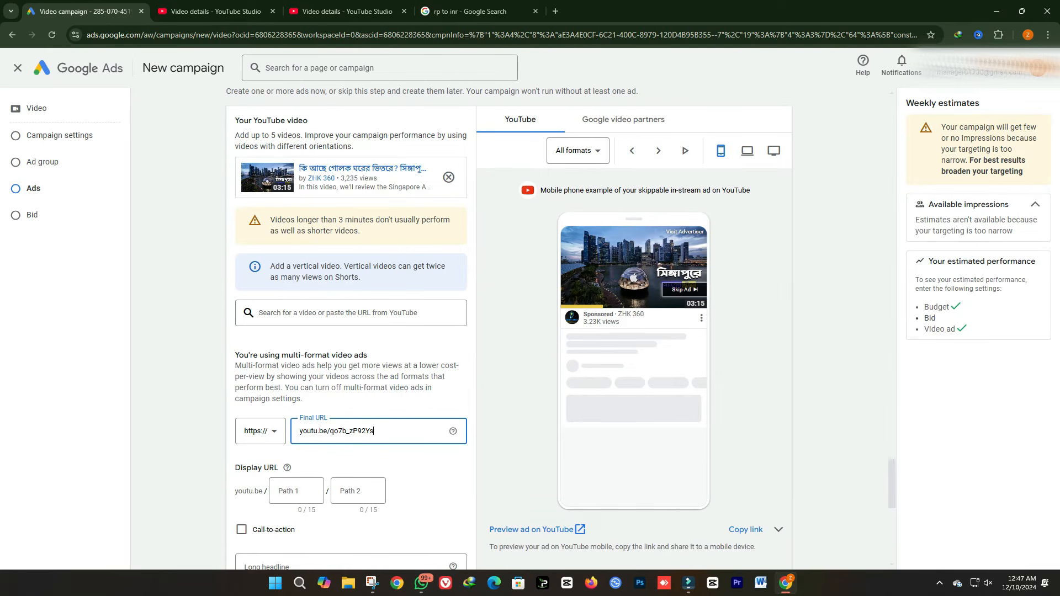
Examine the ad's mobile phone previews for the skippable in-stream, in-feed and Shorts formats
{"action": "left_click_drag", "start_coordinate": [740, 354], "coordinate": [734, 221]}
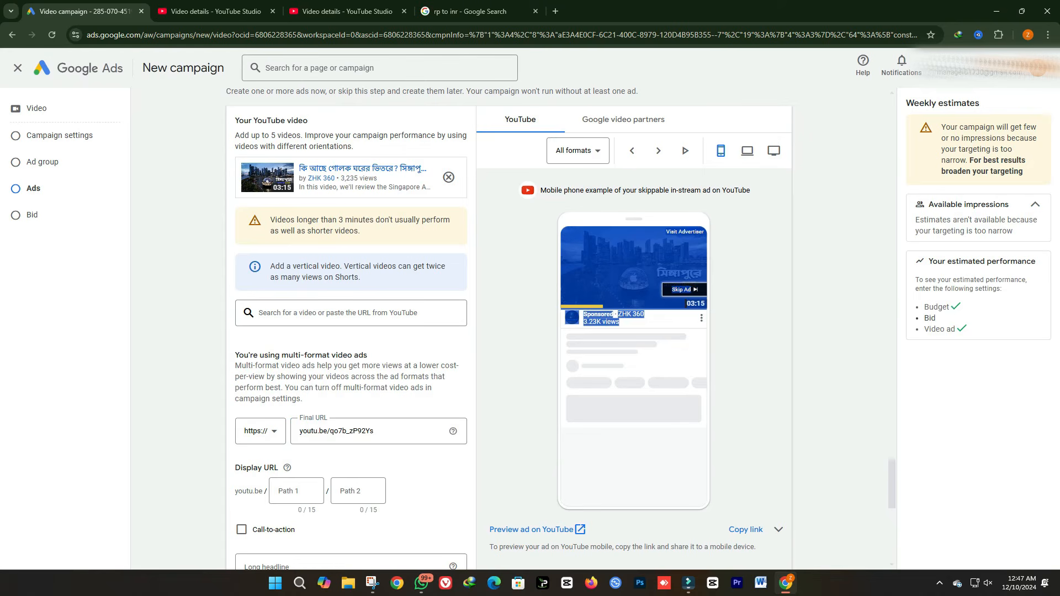
{"action": "left_click", "coordinate": [751, 309]}
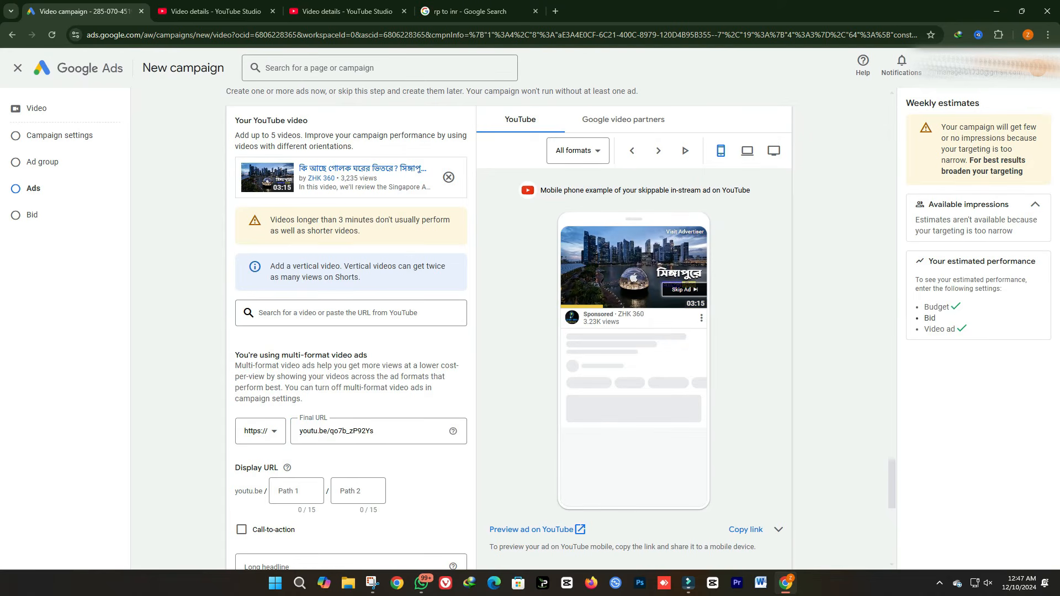
{"action": "left_click", "coordinate": [658, 150]}
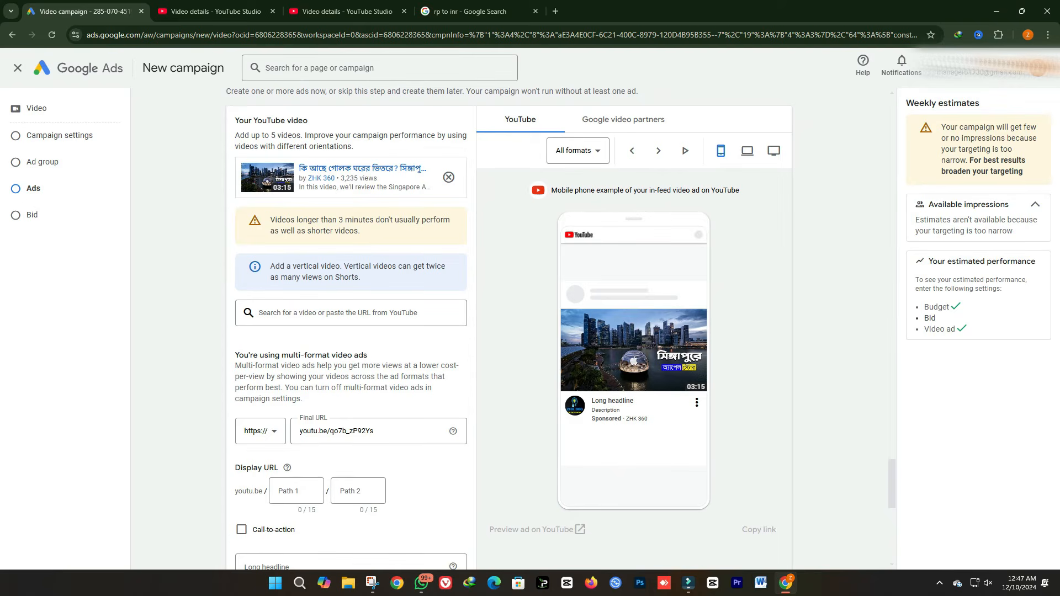
{"action": "left_click_drag", "start_coordinate": [740, 441], "coordinate": [737, 293]}
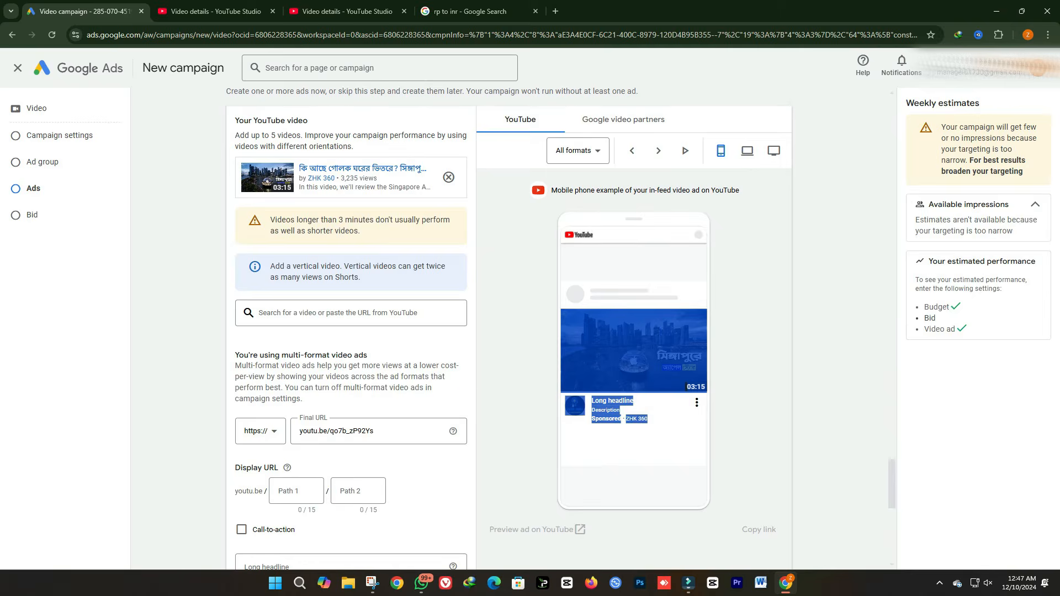
{"action": "left_click", "coordinate": [746, 332]}
{"action": "left_click", "coordinate": [658, 150]}
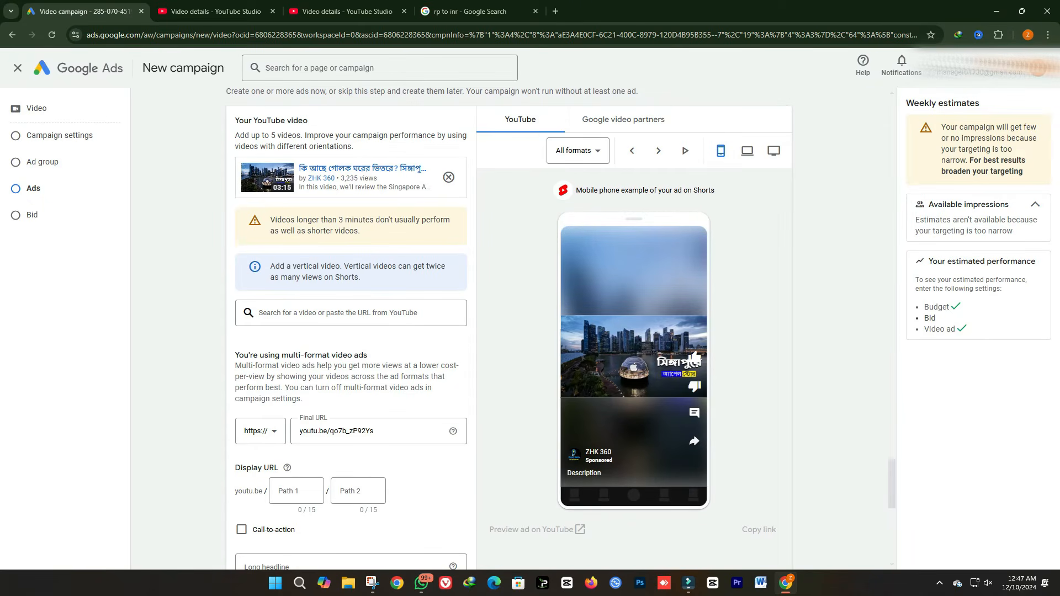
{"action": "left_click", "coordinate": [658, 151]}
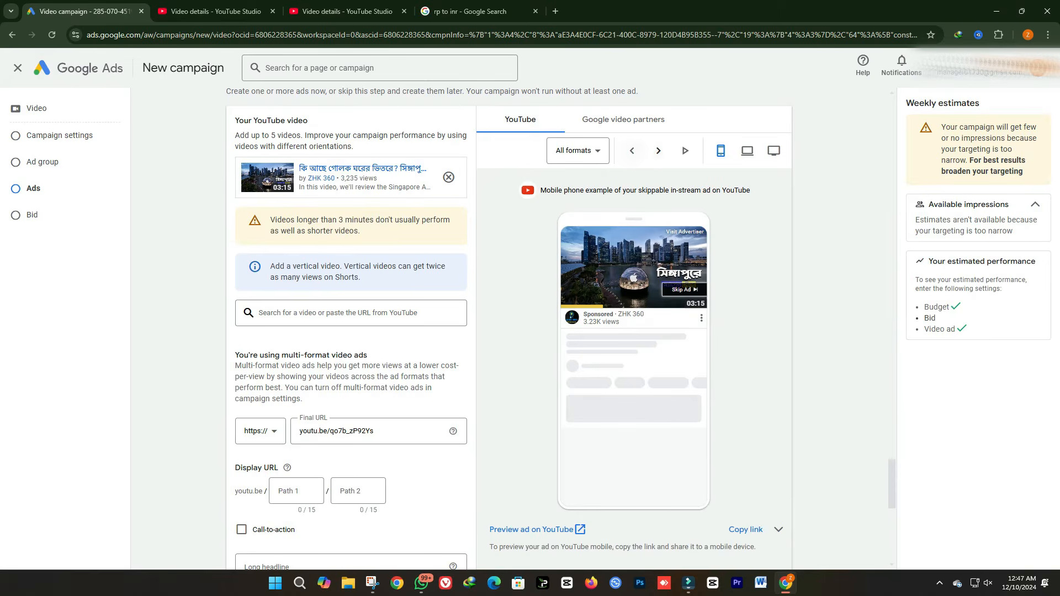
{"action": "left_click", "coordinate": [633, 151]}
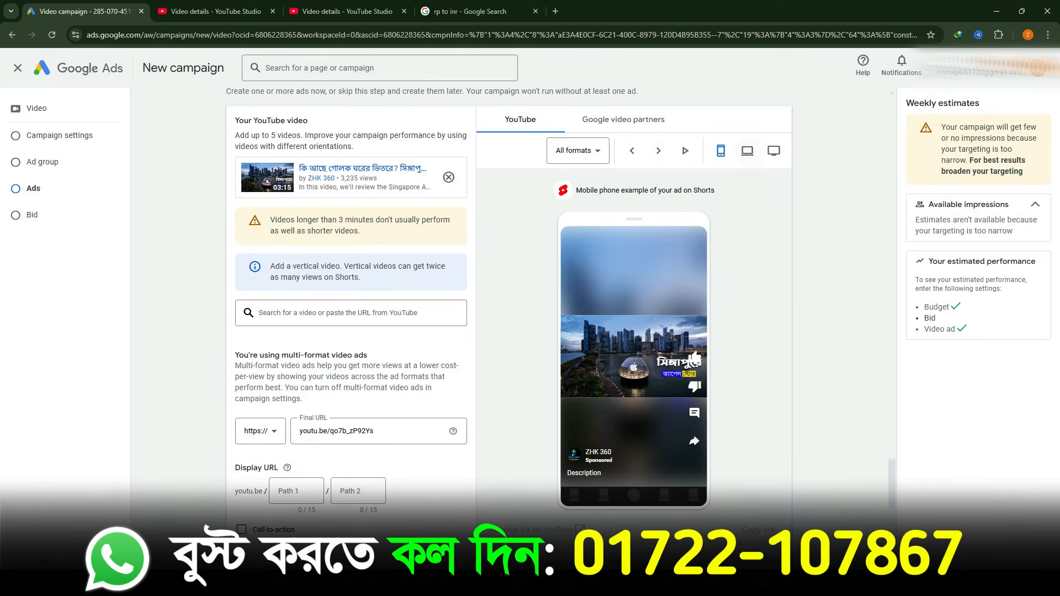
Examine the ad's computer previews for the skippable in-stream and in-feed YouTube search formats
{"action": "left_click", "coordinate": [747, 150]}
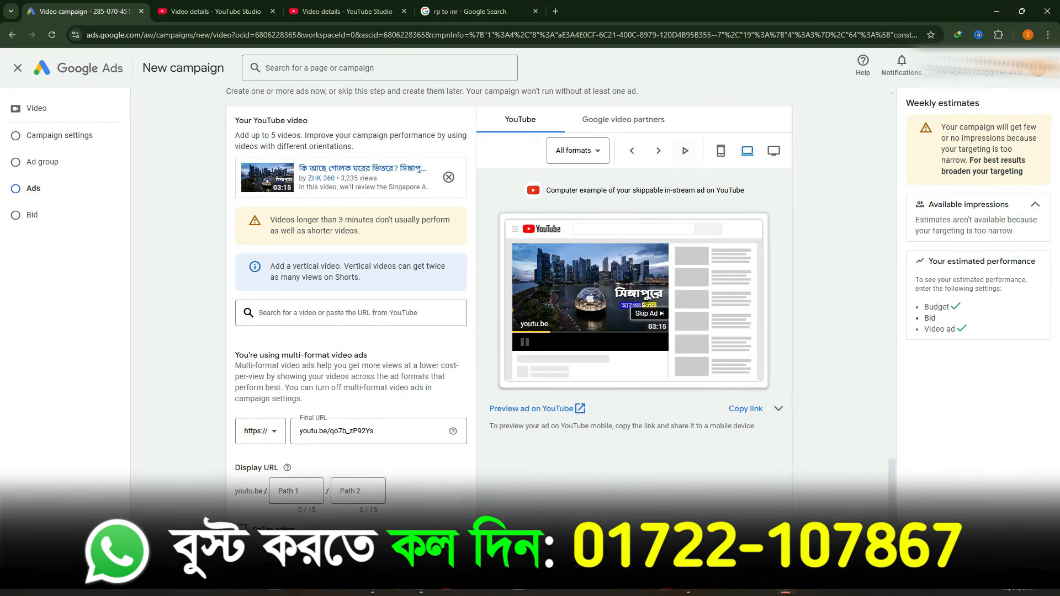
{"action": "left_click", "coordinate": [658, 150]}
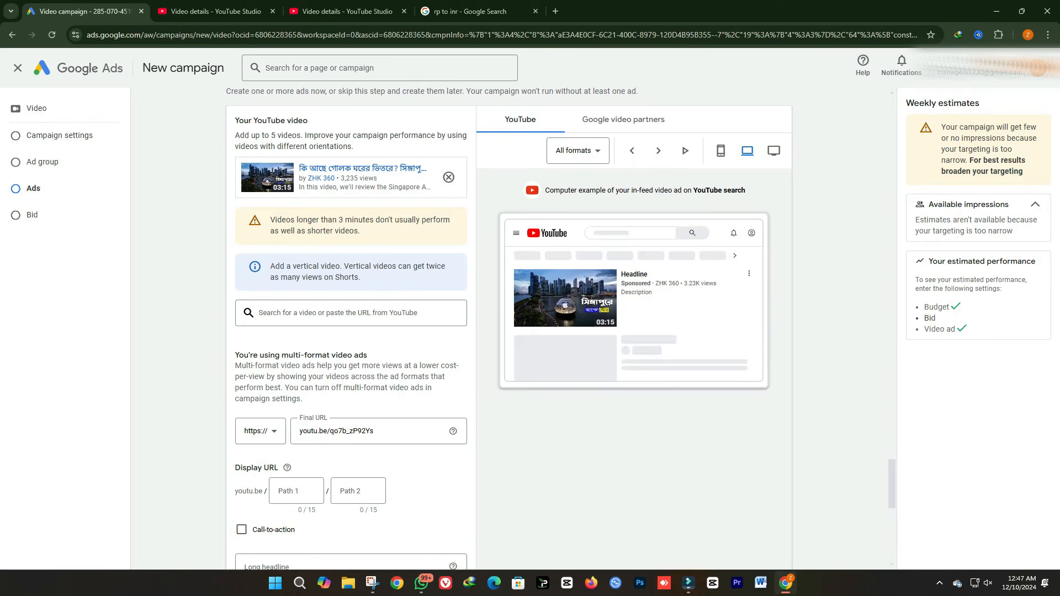
{"action": "left_click", "coordinate": [658, 151]}
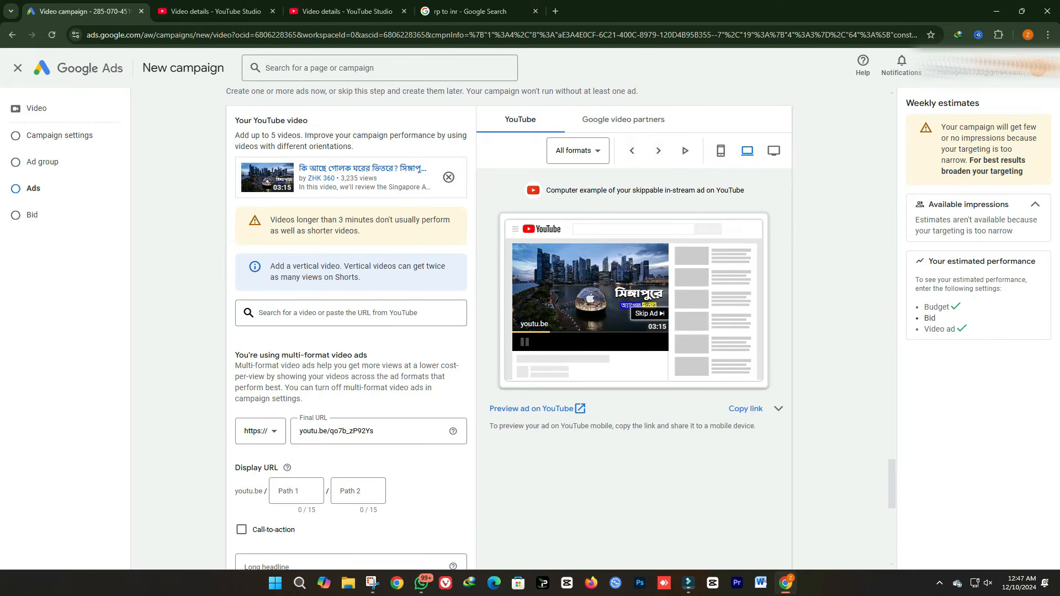
Examine the ad's TV screen previews for the skippable in-stream and in-feed formats, plus the mobile phone Shorts and in-feed previews
{"action": "left_click", "coordinate": [632, 151]}
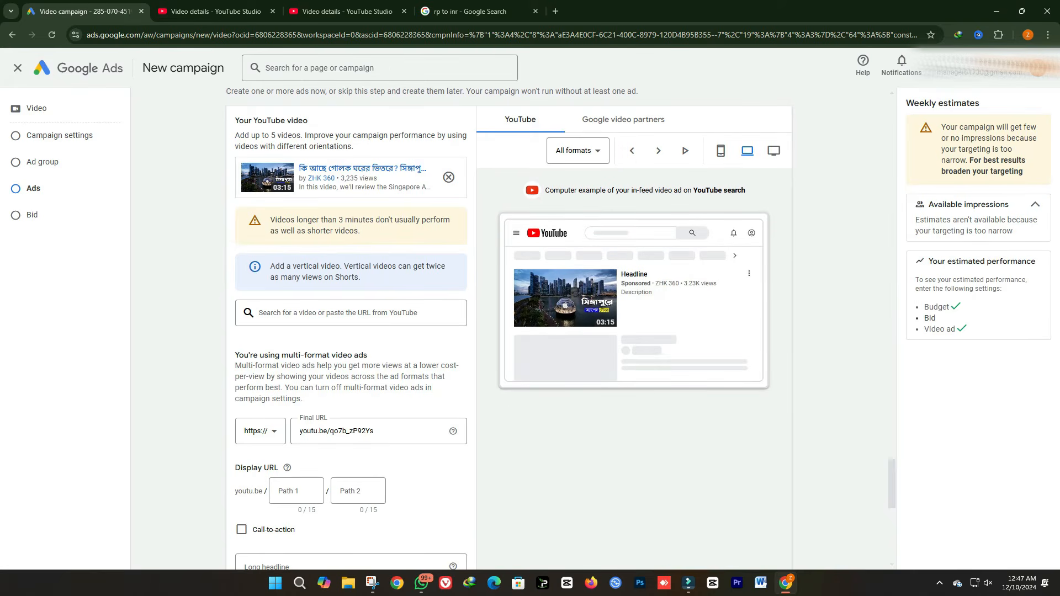
{"action": "left_click", "coordinate": [773, 150]}
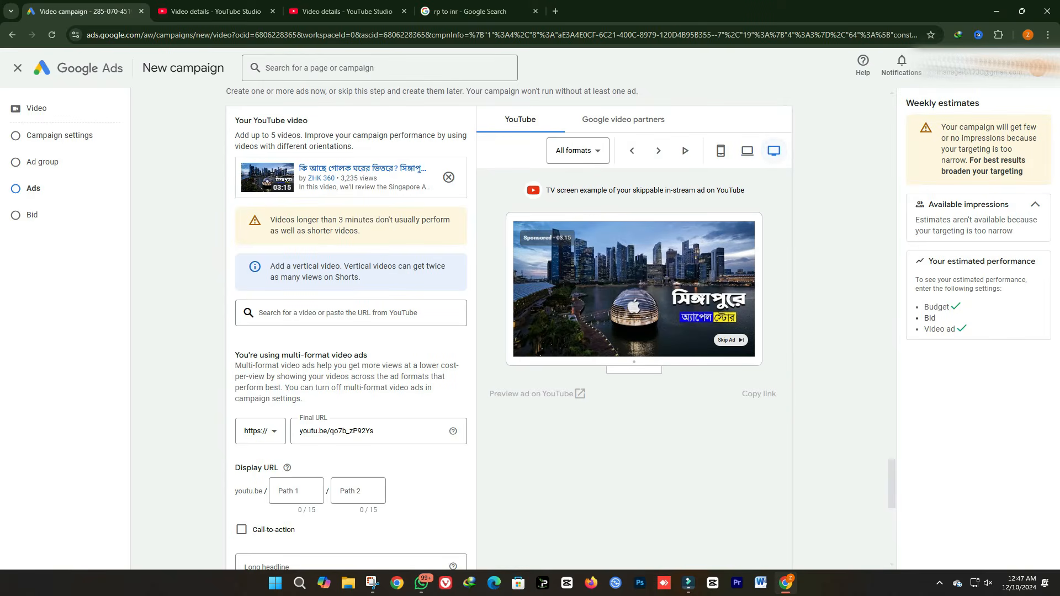
{"action": "left_click", "coordinate": [747, 150]}
{"action": "left_click", "coordinate": [774, 150]}
{"action": "scroll", "coordinate": [634, 288], "scroll_direction": "down", "scroll_amount": 2}
{"action": "scroll", "coordinate": [634, 288], "scroll_direction": "up", "scroll_amount": 2}
{"action": "left_click", "coordinate": [658, 151]}
{"action": "left_click", "coordinate": [658, 151]}
{"action": "left_click", "coordinate": [632, 150]}
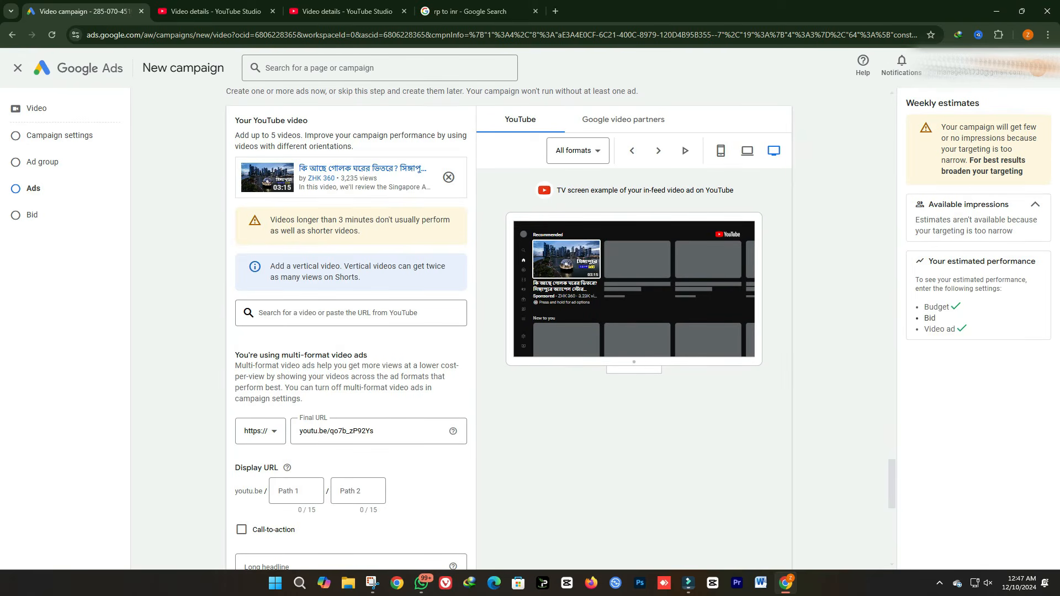
{"action": "left_click", "coordinate": [658, 151]}
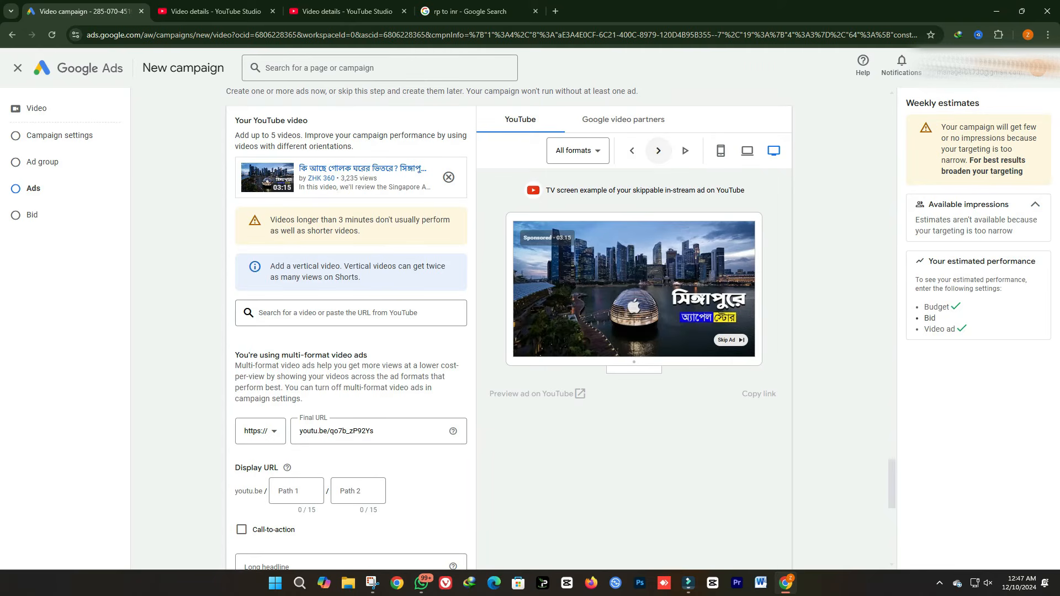
{"action": "left_click", "coordinate": [659, 150]}
{"action": "left_click", "coordinate": [720, 151]}
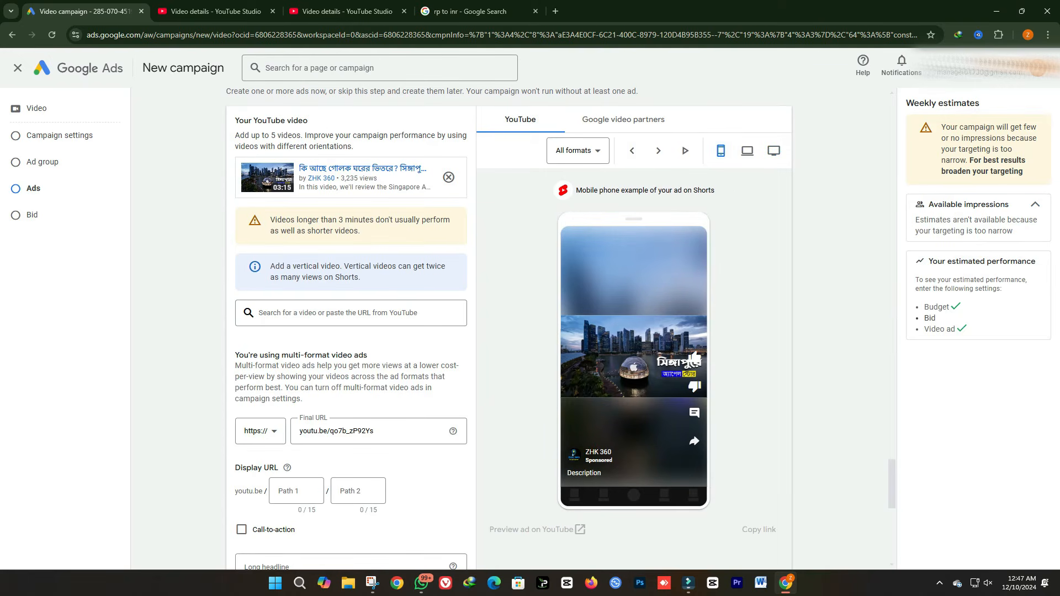
{"action": "left_click", "coordinate": [631, 150]}
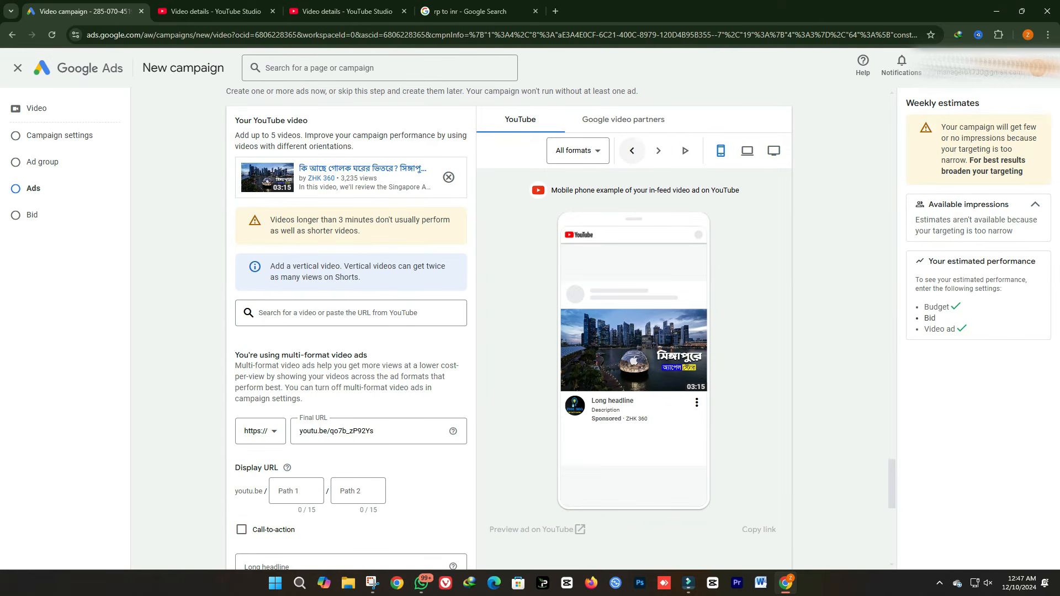
Set the video ad's long headline to "Vlog video" and its description to "visit us"
{"action": "scroll", "coordinate": [351, 346], "scroll_direction": "down", "scroll_amount": 4}
{"action": "left_click", "coordinate": [342, 346]}
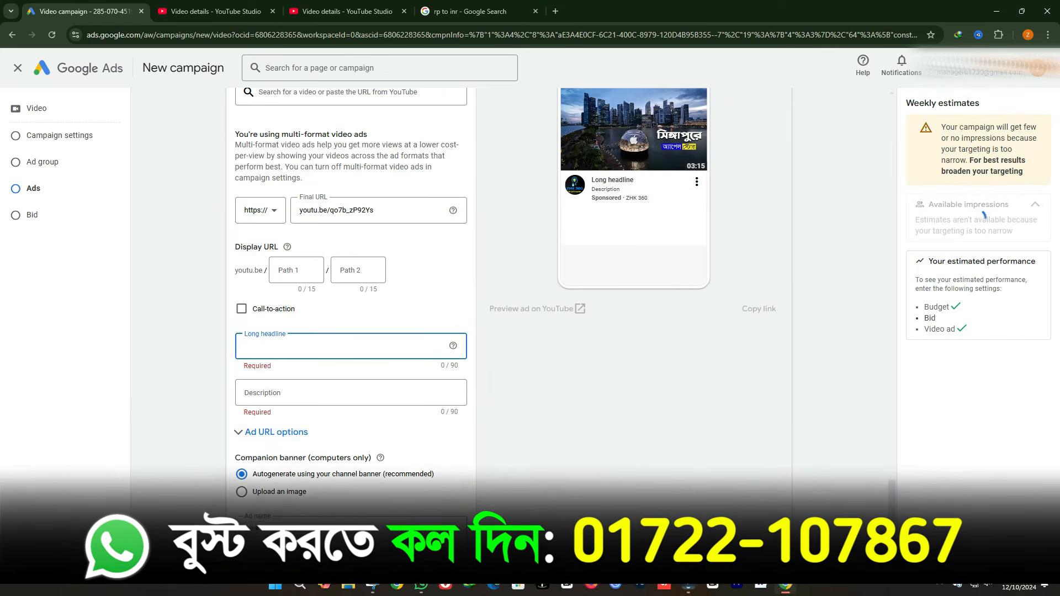
{"action": "type", "text": "V"}
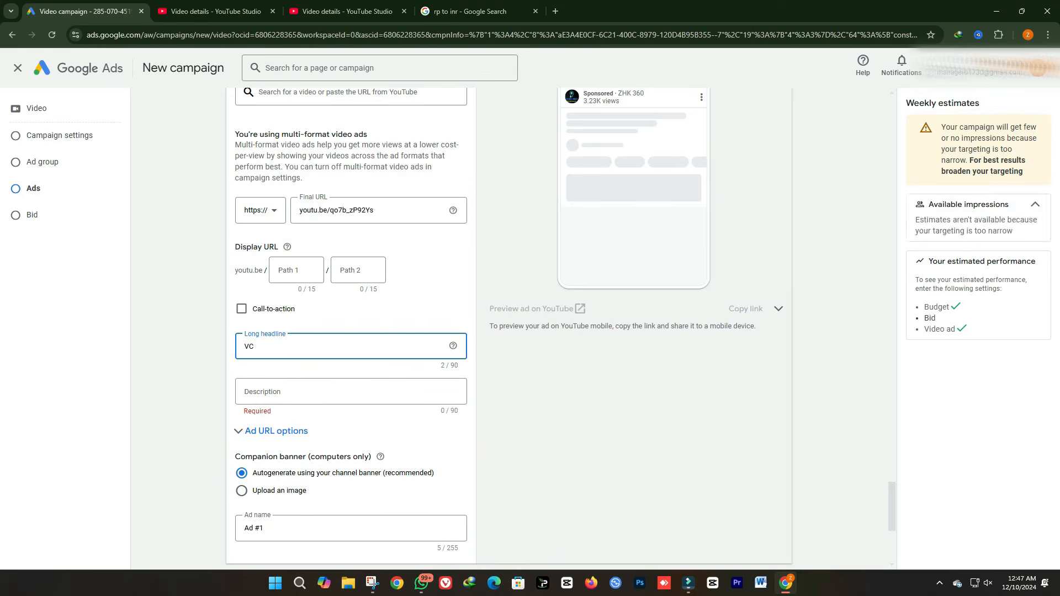
{"action": "type", "text": "log video"}
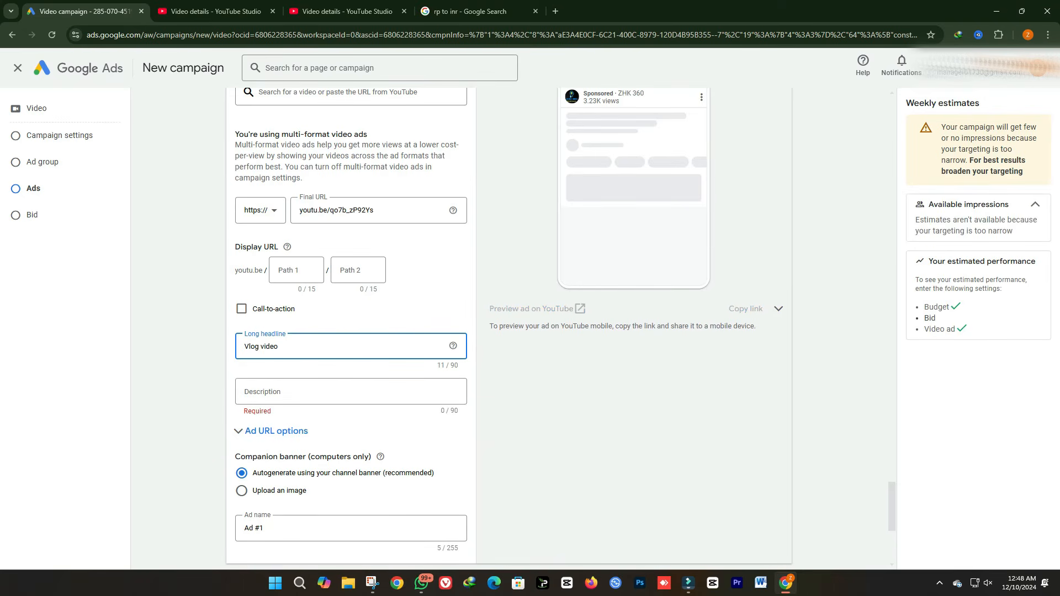
{"action": "left_click", "coordinate": [331, 392]}
{"action": "type", "text": "v"}
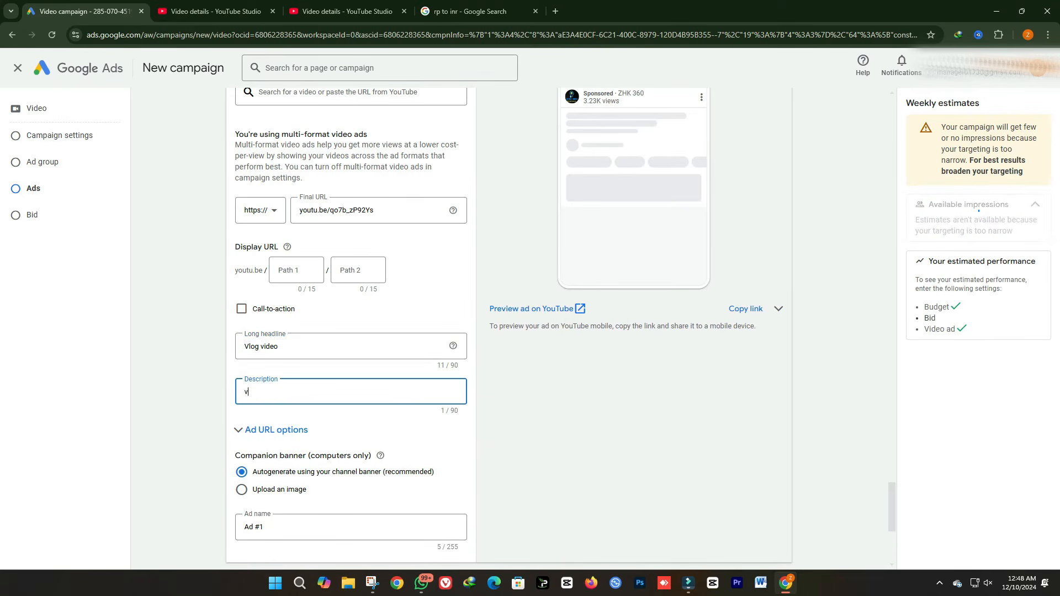
{"action": "type", "text": "isit us"}
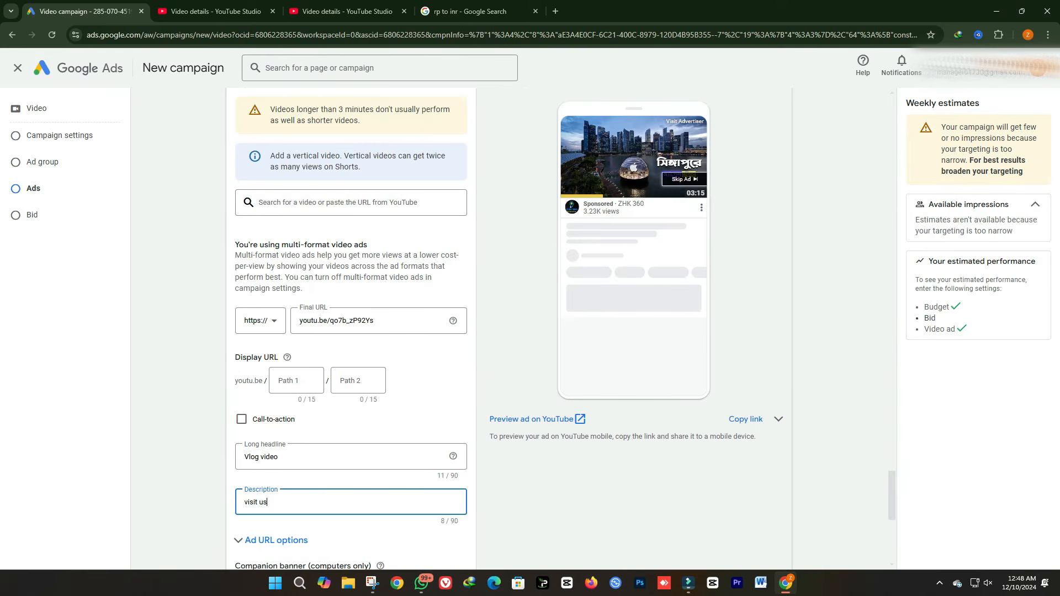
Check how the long headline and description appear in the ad's mobile phone in-feed preview
{"action": "scroll", "coordinate": [559, 329], "scroll_direction": "up", "scroll_amount": 4}
{"action": "scroll", "coordinate": [559, 329], "scroll_direction": "down", "scroll_amount": 1}
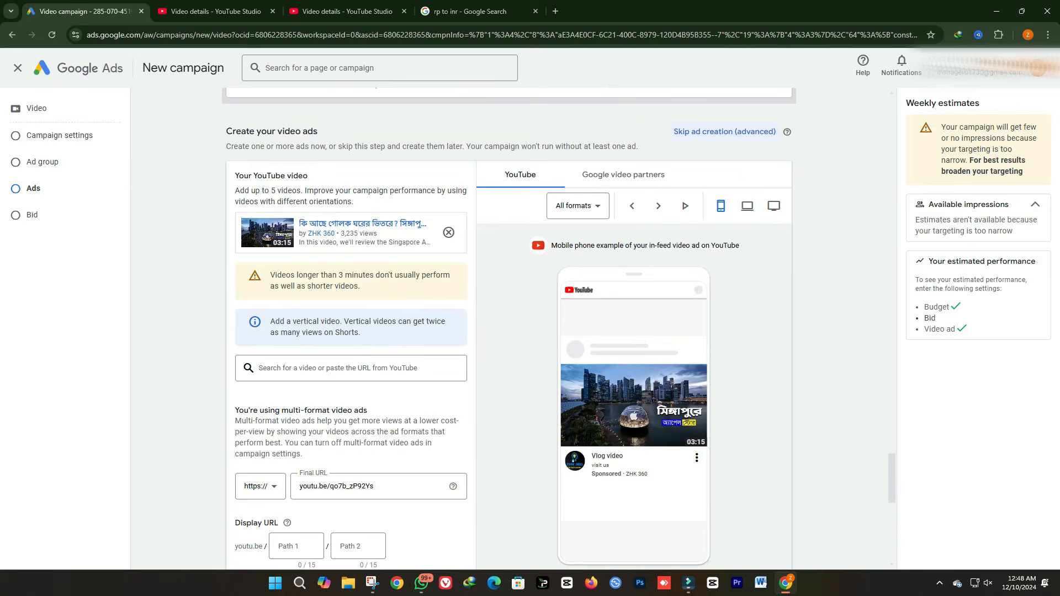
{"action": "mouse_move", "coordinate": [592, 456]}
{"action": "left_mouse_down"}
{"action": "mouse_move", "coordinate": [624, 456]}
{"action": "mouse_move", "coordinate": [610, 465]}
{"action": "left_mouse_up"}
Try entering 0 as the ad group's target CPV bid
{"action": "scroll", "coordinate": [609, 466], "scroll_direction": "down", "scroll_amount": 2}
{"action": "scroll", "coordinate": [327, 435], "scroll_direction": "down", "scroll_amount": 8}
{"action": "left_click", "coordinate": [327, 435]}
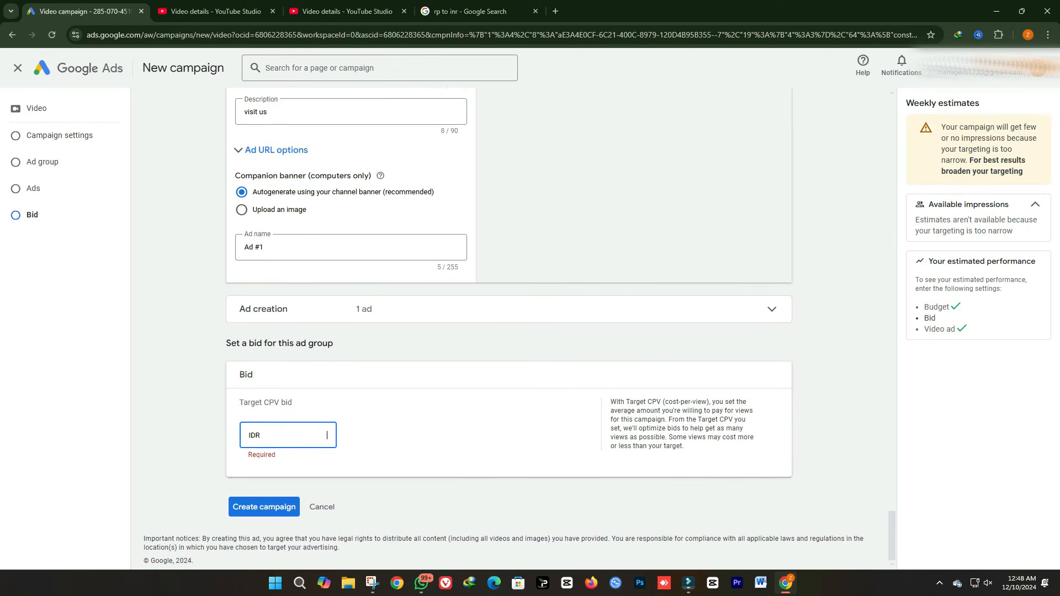
{"action": "type", "text": "0"}
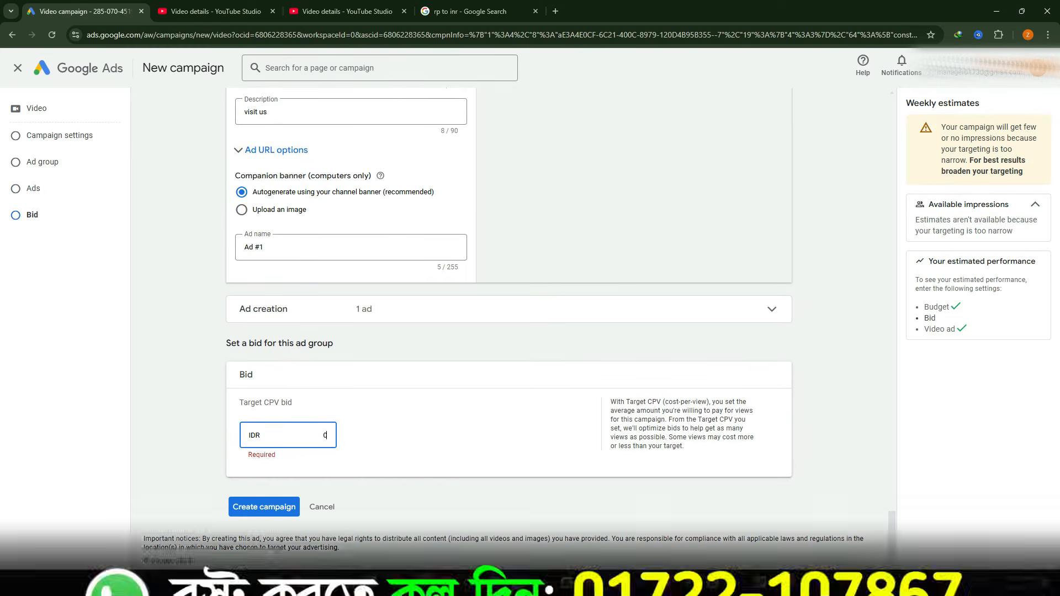
{"action": "double_click", "coordinate": [325, 435]}
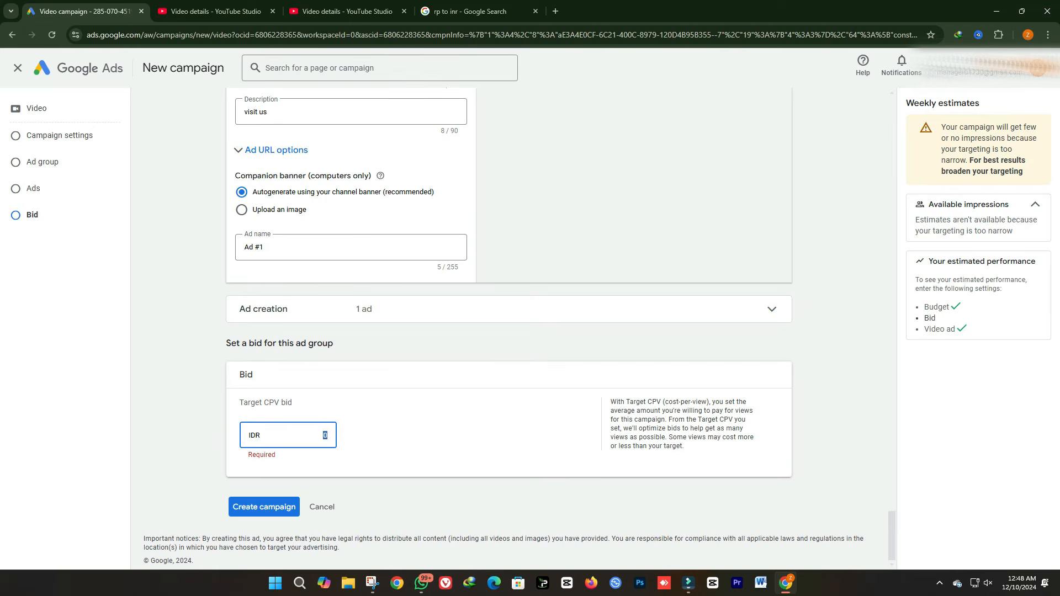
{"action": "scroll", "coordinate": [509, 331], "scroll_direction": "up", "scroll_amount": 7}
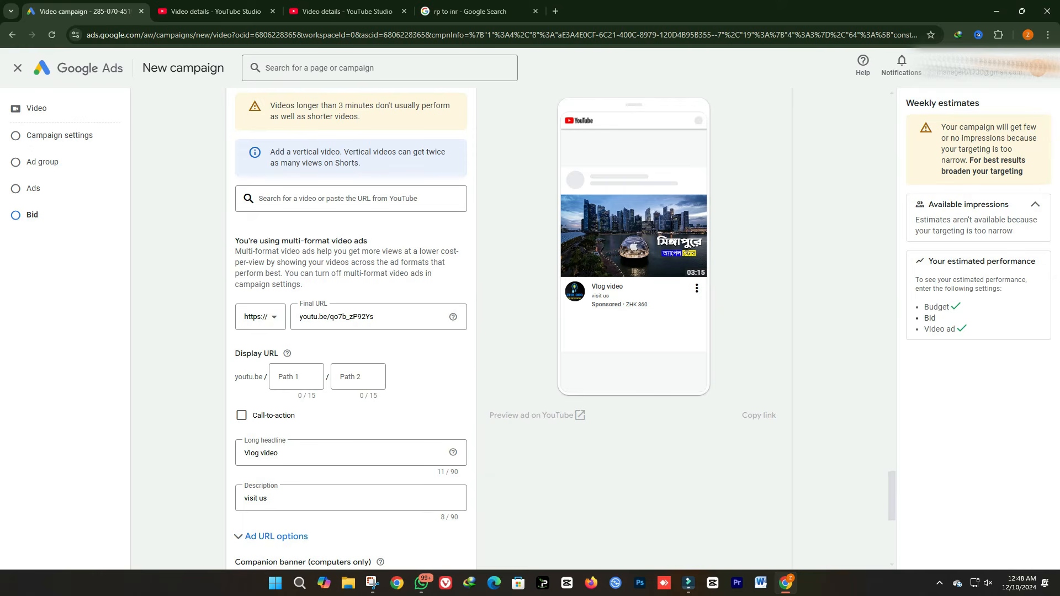
Open the account's advertiser verification page in a new browser tab and examine the verification status and ad disclosure details
{"action": "key", "text": "ctrl+t"}
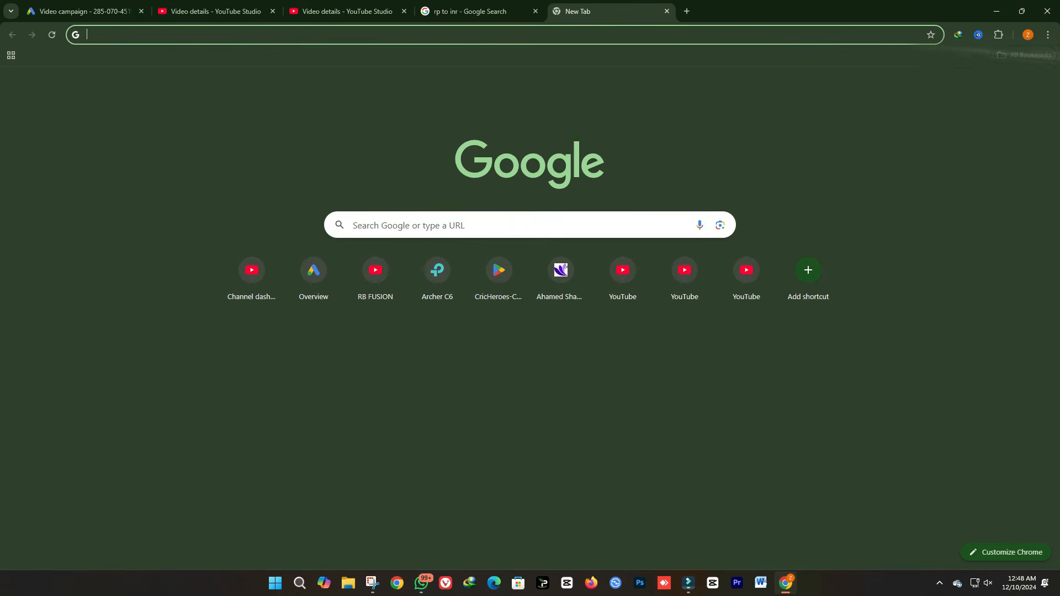
{"action": "left_click", "coordinate": [987, 119]}
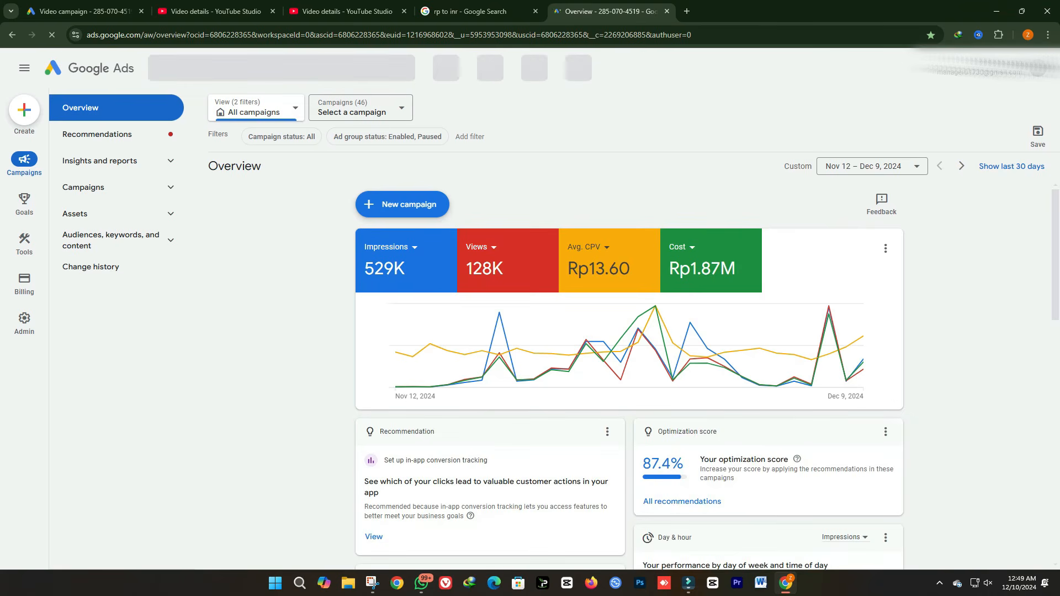
{"action": "mouse_move", "coordinate": [25, 281]}
{"action": "left_click", "coordinate": [105, 267]}
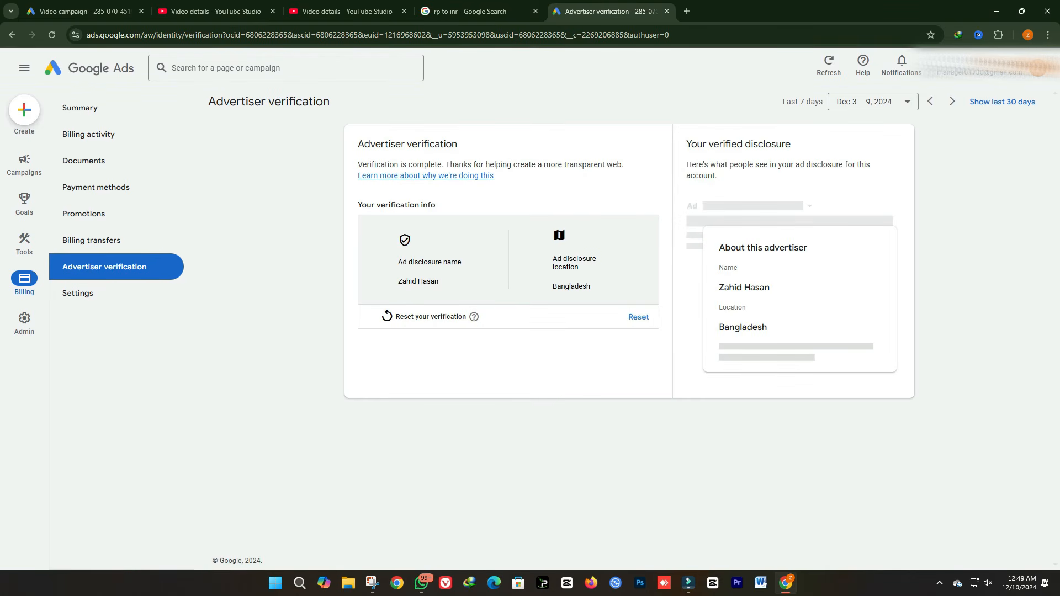
{"action": "left_click_drag", "start_coordinate": [358, 144], "coordinate": [499, 371]}
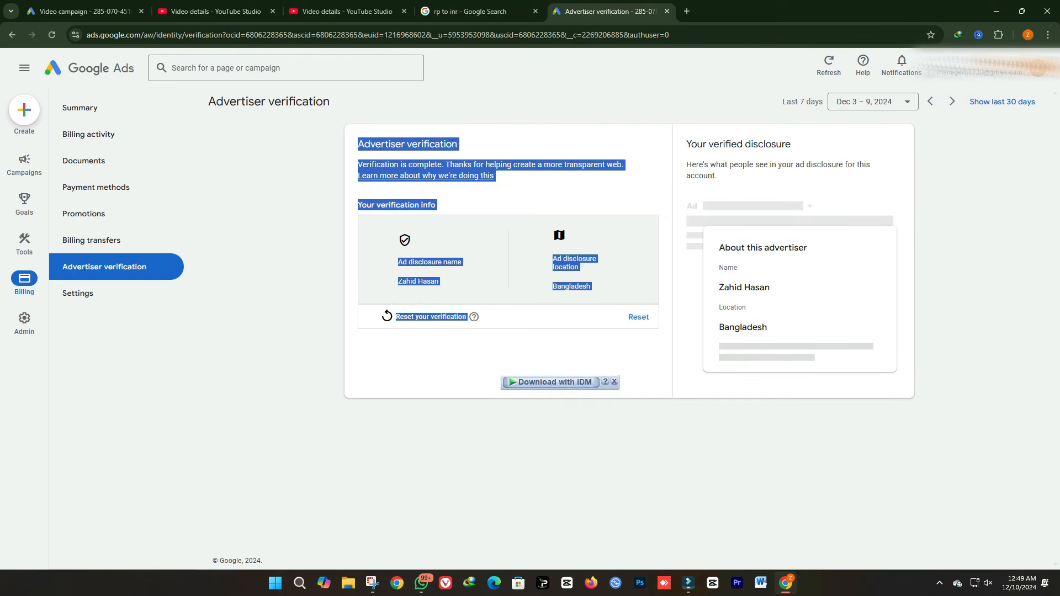
{"action": "left_click_drag", "start_coordinate": [768, 328], "coordinate": [724, 327]}
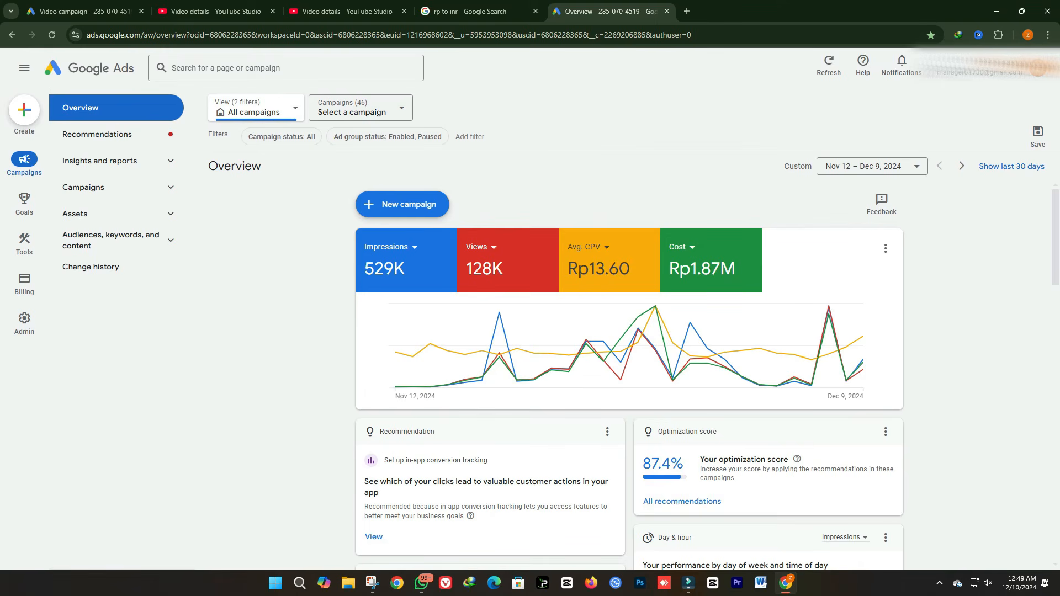
Return to the campaign draft and review its targeting, ad, bid, device and multi-format settings up to the campaign name
{"action": "key", "text": "ctrl+1"}
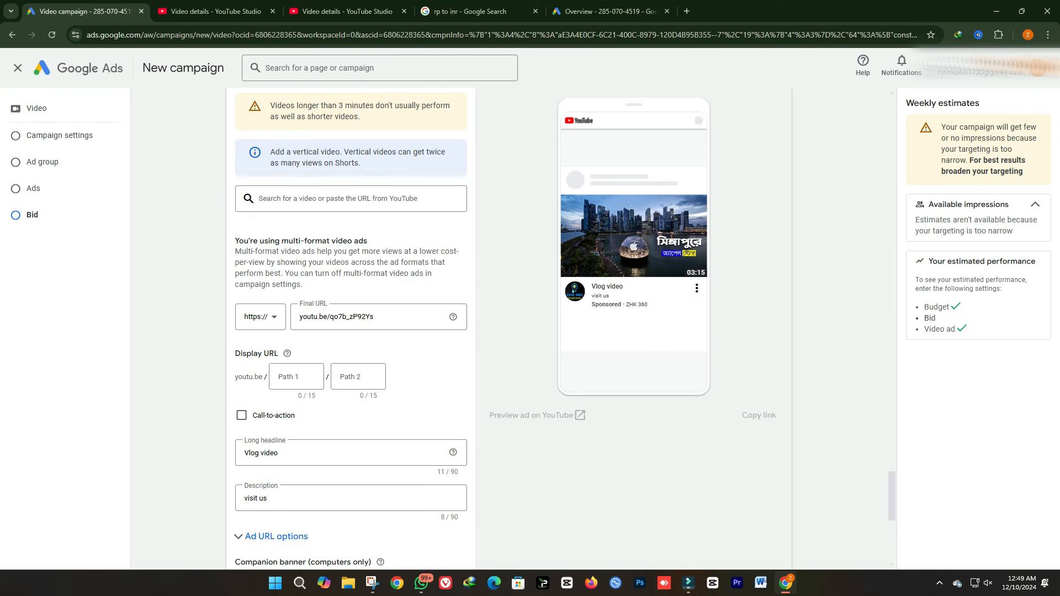
{"action": "scroll", "coordinate": [508, 332], "scroll_direction": "up", "scroll_amount": 12}
{"action": "scroll", "coordinate": [508, 331], "scroll_direction": "down", "scroll_amount": 5}
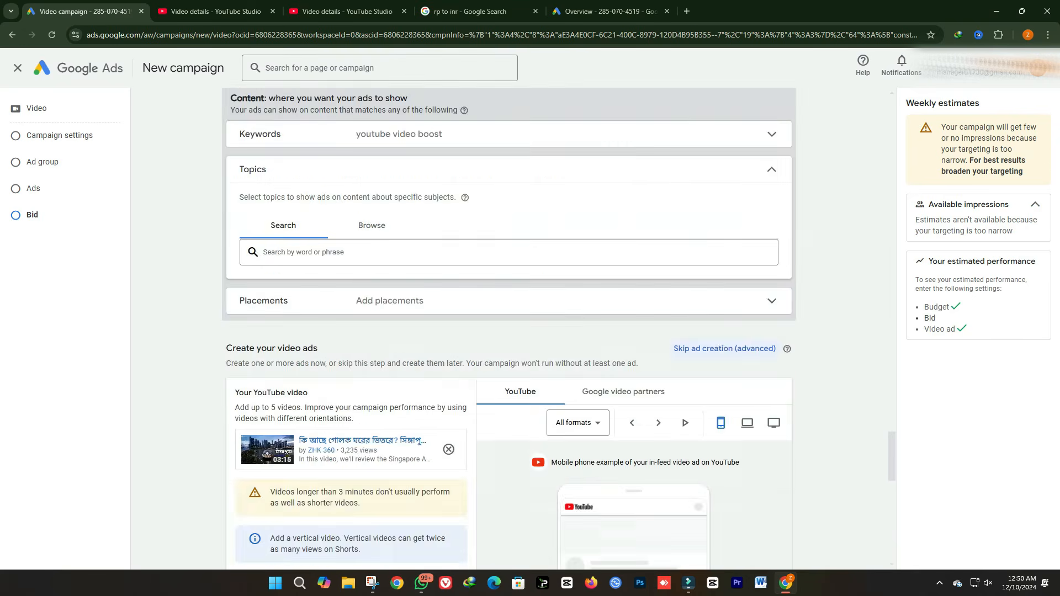
{"action": "scroll", "coordinate": [508, 331], "scroll_direction": "down", "scroll_amount": 14}
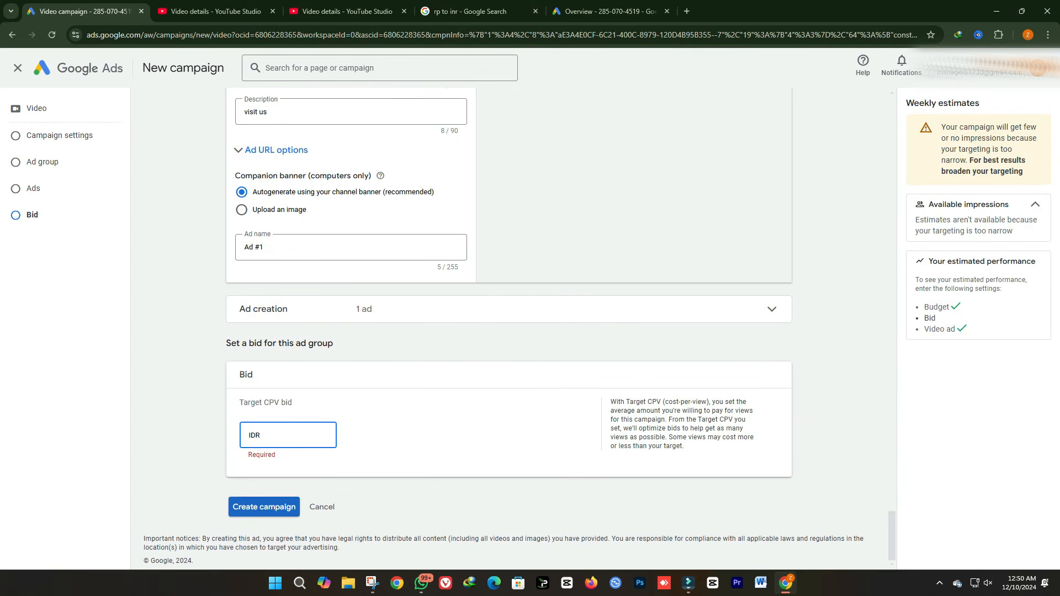
{"action": "scroll", "coordinate": [508, 331], "scroll_direction": "up", "scroll_amount": 20}
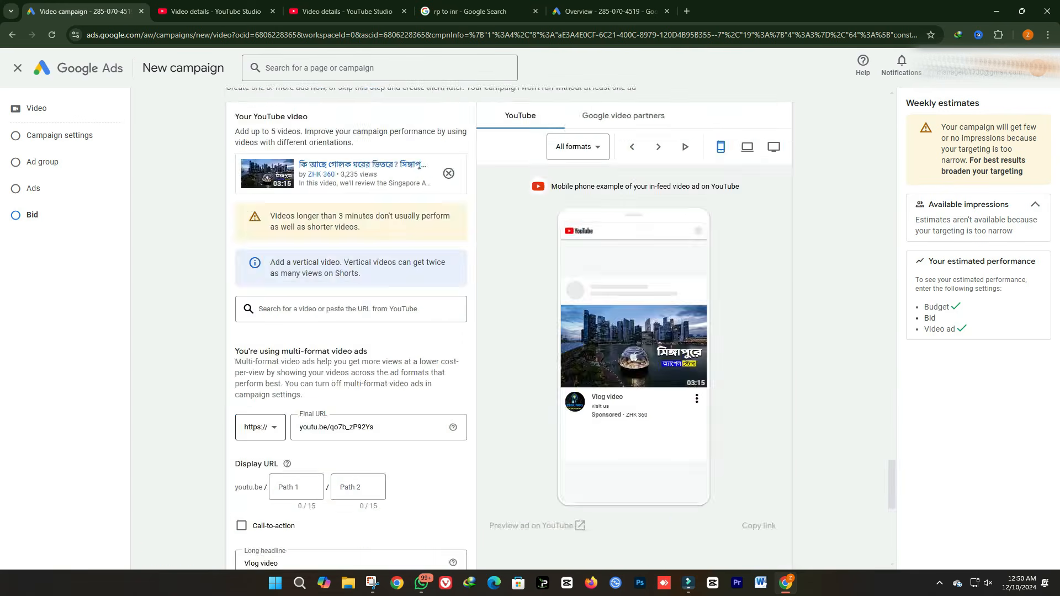
{"action": "scroll", "coordinate": [508, 331], "scroll_direction": "up", "scroll_amount": 15}
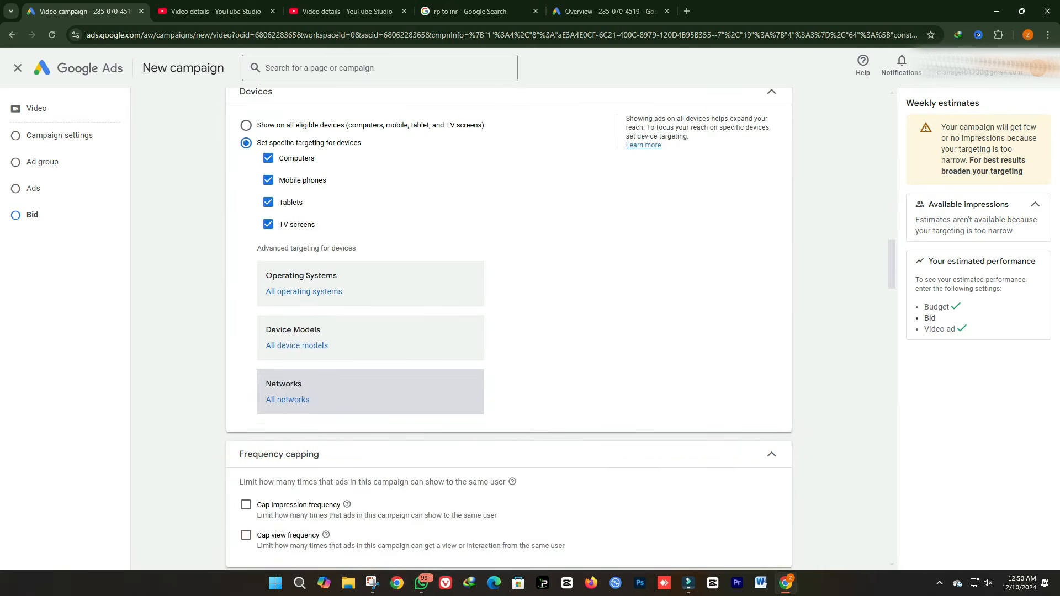
{"action": "scroll", "coordinate": [508, 332], "scroll_direction": "up", "scroll_amount": 10}
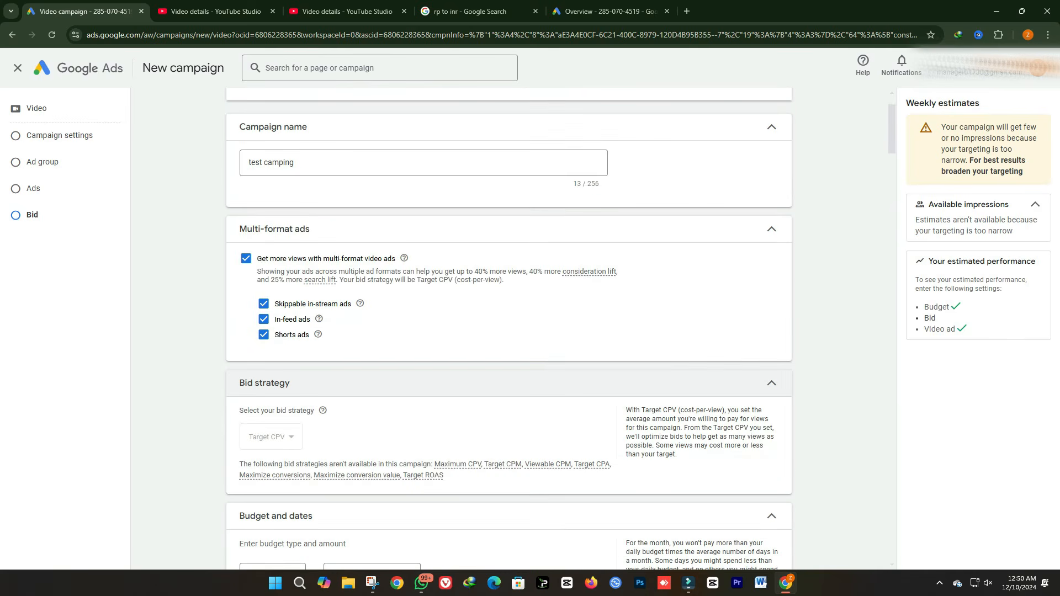